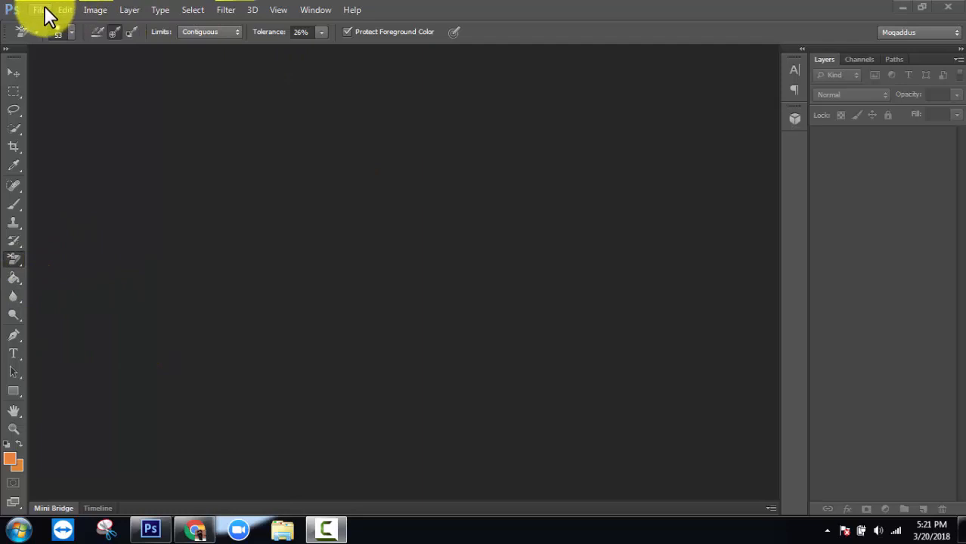
{"action": "double_click", "coordinate": [492, 7]}
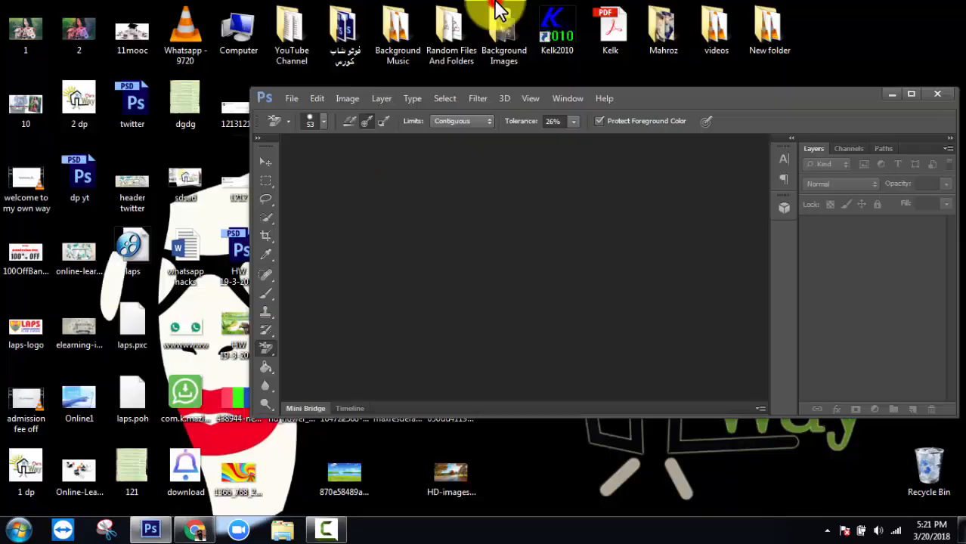
{"action": "double_click", "coordinate": [650, 96]}
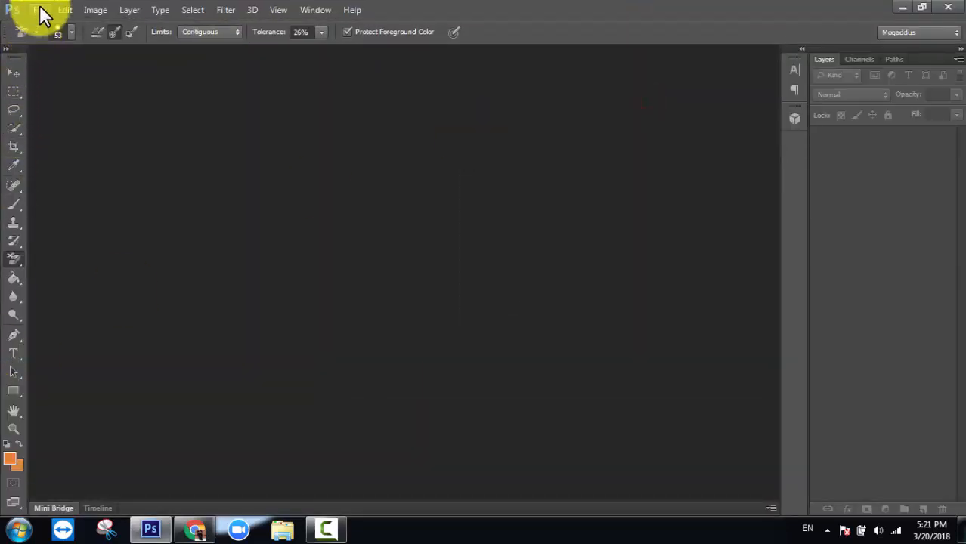
- Start opening files from the Desktop and select the 4c1d467c landscape wallpaper, the 336e823a portrait, 325810 and 41426 together
{"action": "key", "text": "ctrl+o"}
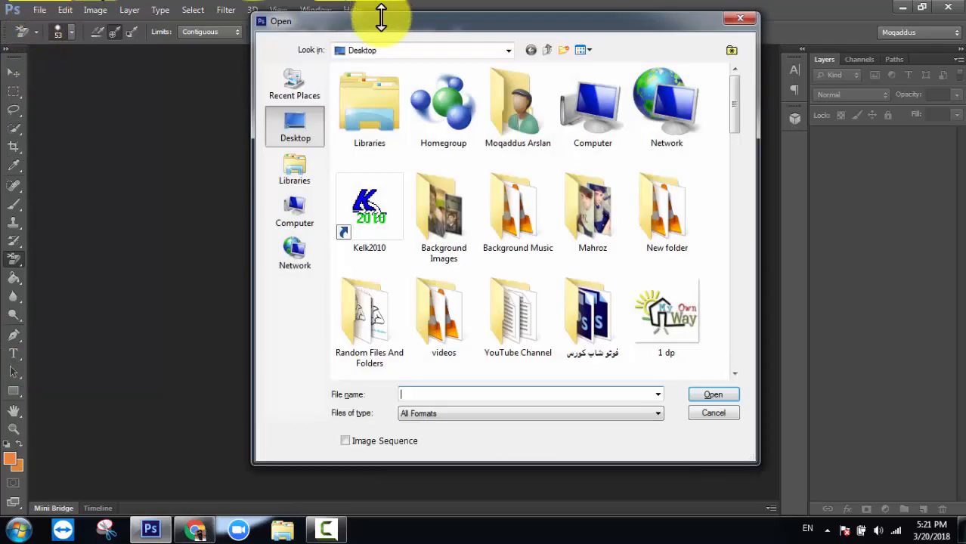
{"action": "scroll", "coordinate": [454, 234], "scroll_direction": "down", "scroll_amount": 5}
{"action": "scroll", "coordinate": [441, 220], "scroll_direction": "up", "scroll_amount": 5}
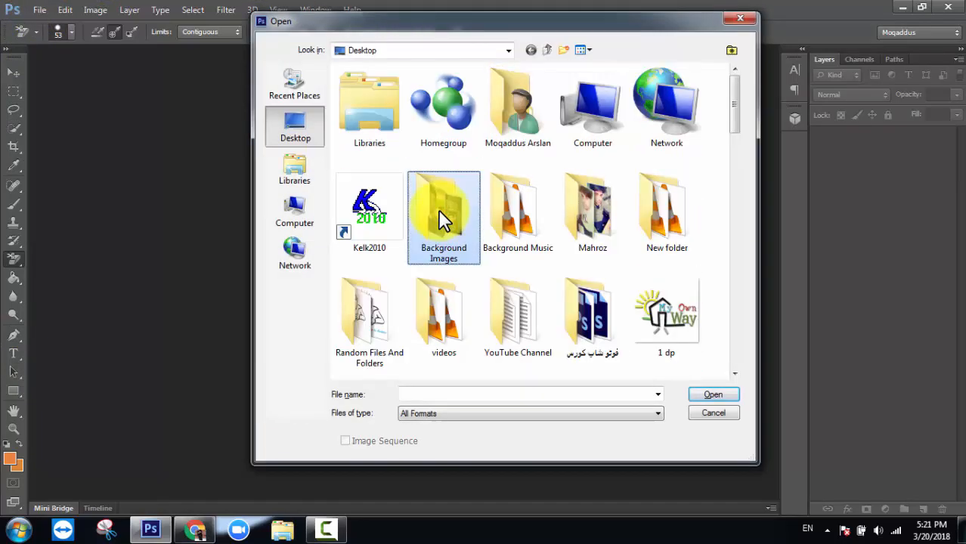
{"action": "scroll", "coordinate": [440, 219], "scroll_direction": "down", "scroll_amount": 2}
{"action": "scroll", "coordinate": [586, 348], "scroll_direction": "down", "scroll_amount": 2}
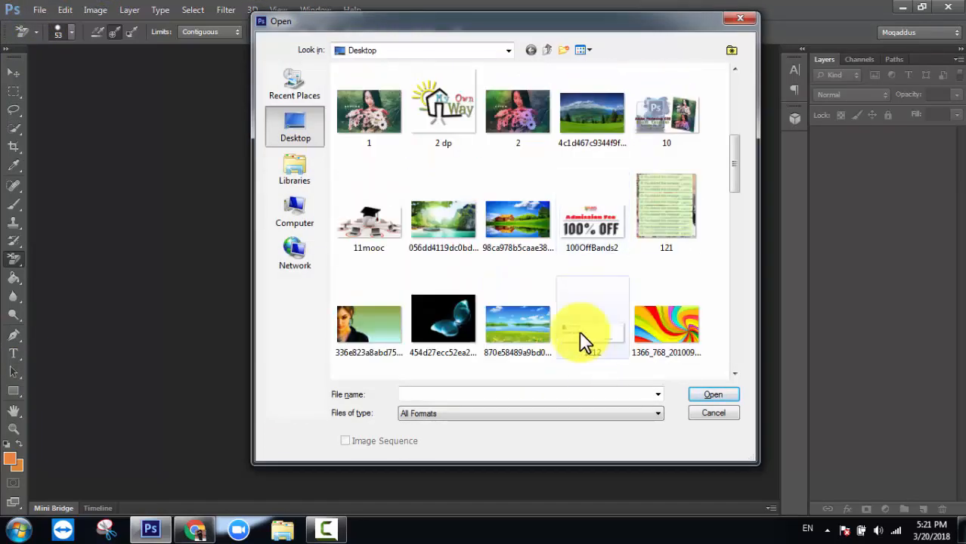
{"action": "left_click", "coordinate": [601, 107]}
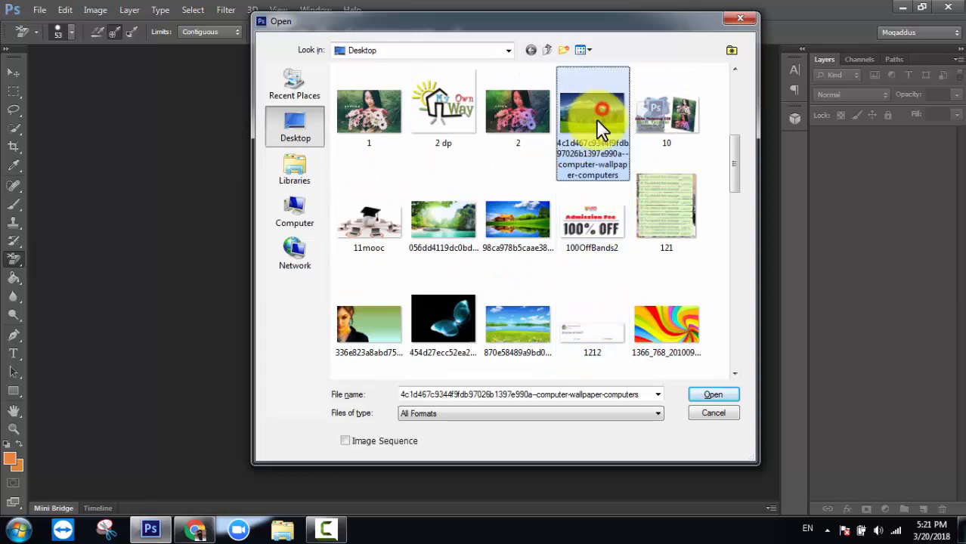
{"action": "left_click", "coordinate": [397, 325], "text": "ctrl"}
{"action": "scroll", "coordinate": [501, 239], "scroll_direction": "down", "scroll_amount": 2}
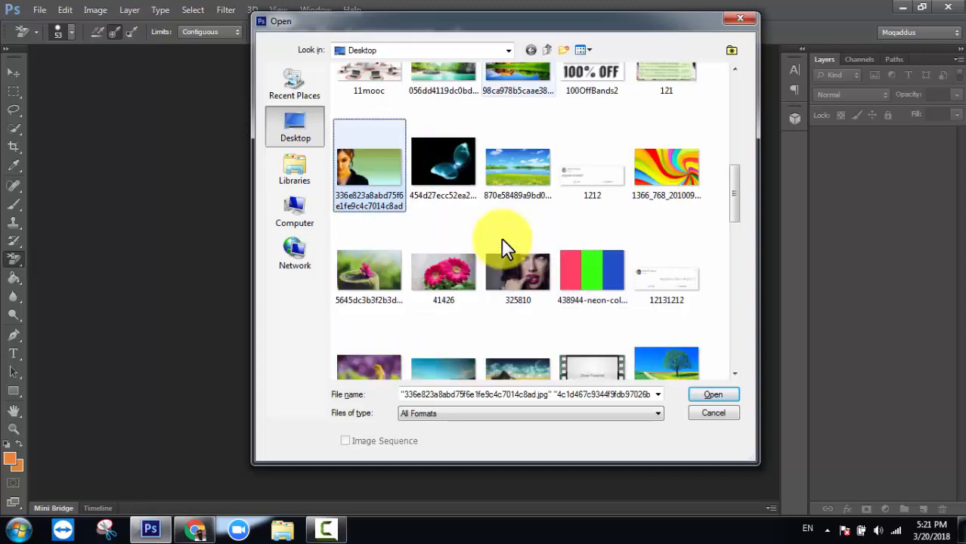
{"action": "left_click", "coordinate": [524, 272], "text": "ctrl"}
{"action": "left_click", "coordinate": [467, 279], "text": "ctrl"}
- Add the kate-winslet portrait, the ab860b0b farmhouse picture and Beautiful-Natural-Scene to the file selection and open all selected images
{"action": "scroll", "coordinate": [466, 279], "scroll_direction": "down", "scroll_amount": 2}
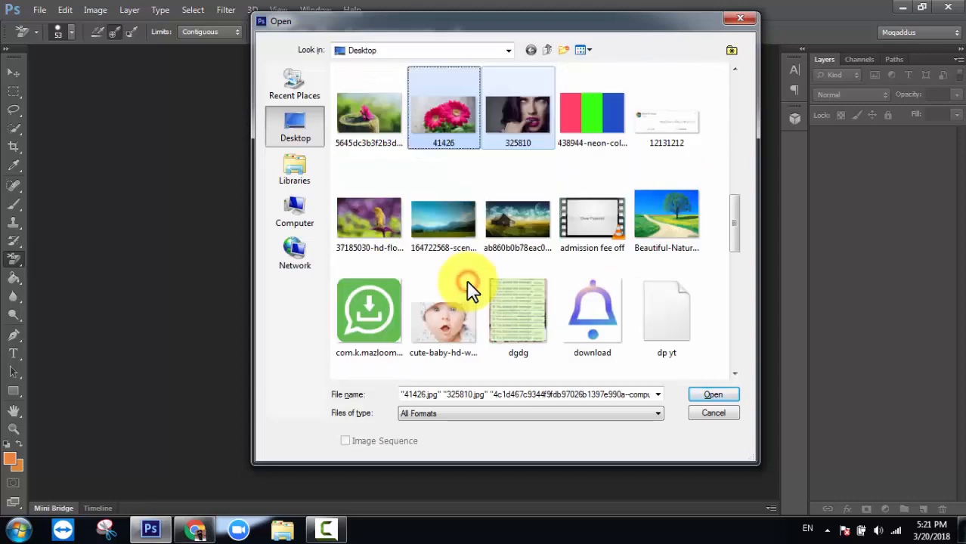
{"action": "scroll", "coordinate": [466, 281], "scroll_direction": "down", "scroll_amount": 2}
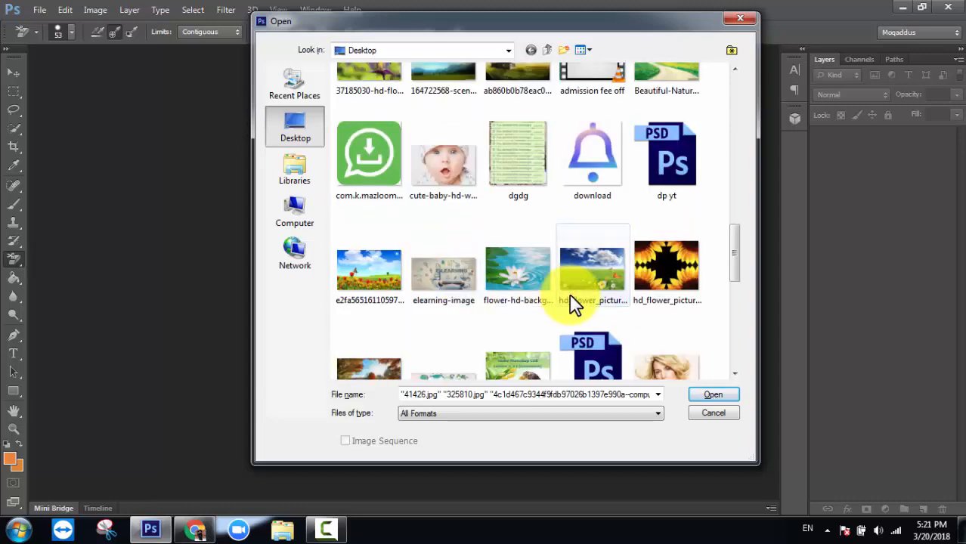
{"action": "scroll", "coordinate": [570, 294], "scroll_direction": "down", "scroll_amount": 2}
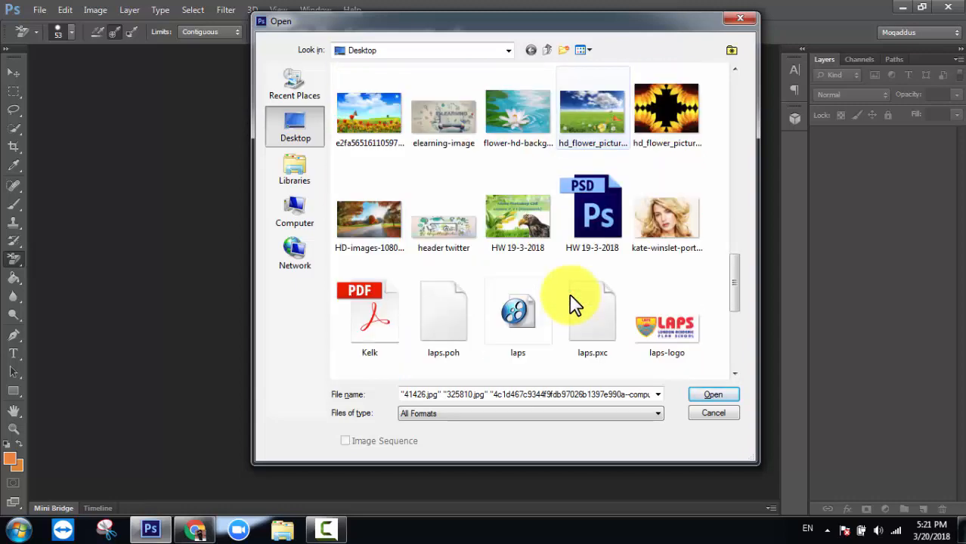
{"action": "left_click", "coordinate": [661, 244], "text": "ctrl"}
{"action": "scroll", "coordinate": [663, 247], "scroll_direction": "down", "scroll_amount": 2}
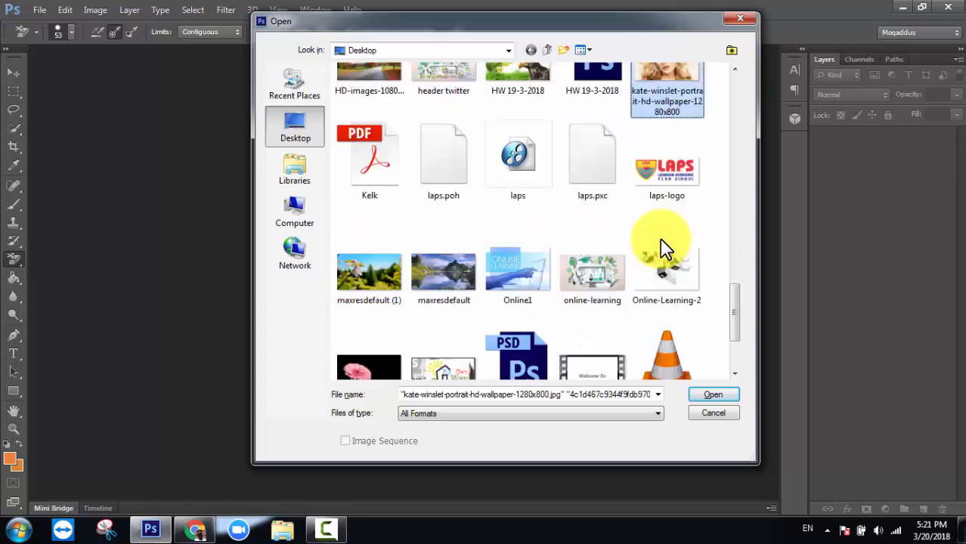
{"action": "scroll", "coordinate": [662, 248], "scroll_direction": "down", "scroll_amount": 2}
{"action": "scroll", "coordinate": [660, 245], "scroll_direction": "up", "scroll_amount": 3}
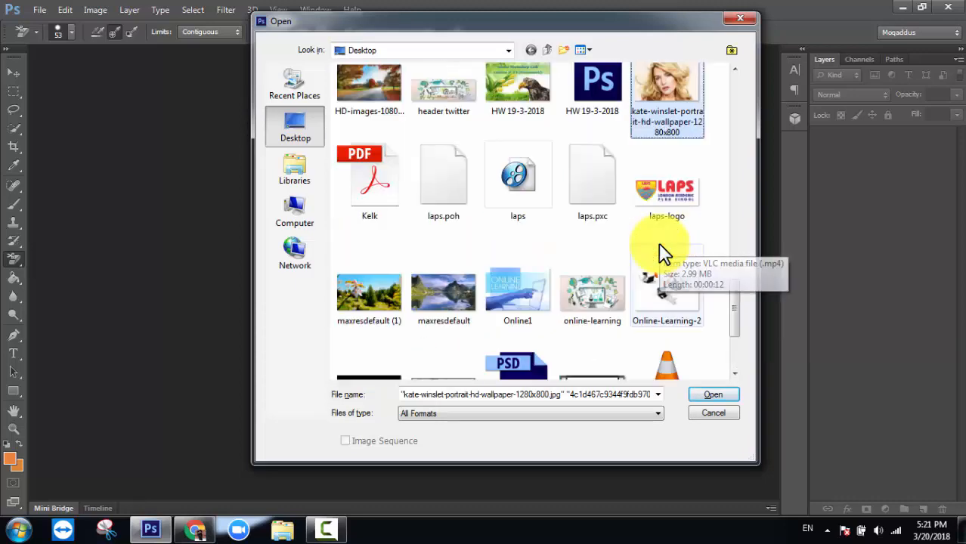
{"action": "scroll", "coordinate": [659, 245], "scroll_direction": "up", "scroll_amount": 2}
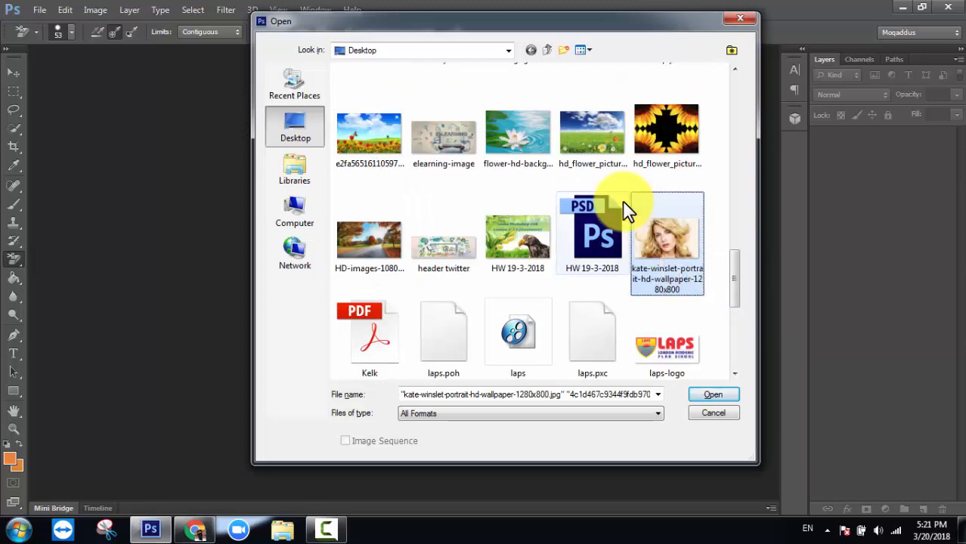
{"action": "scroll", "coordinate": [625, 210], "scroll_direction": "up", "scroll_amount": 3}
{"action": "scroll", "coordinate": [624, 209], "scroll_direction": "up", "scroll_amount": 3}
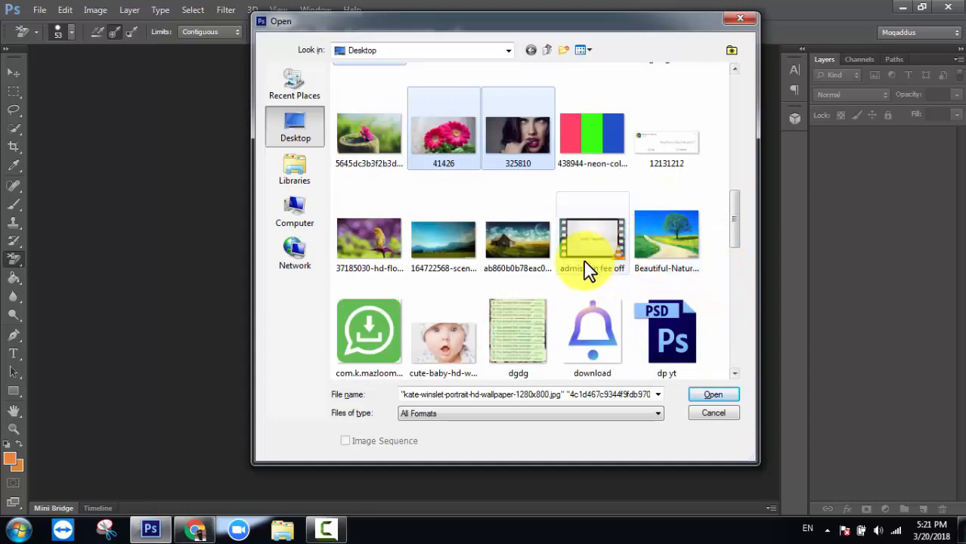
{"action": "left_click", "coordinate": [528, 241], "text": "ctrl"}
{"action": "left_click", "coordinate": [660, 240], "text": "ctrl"}
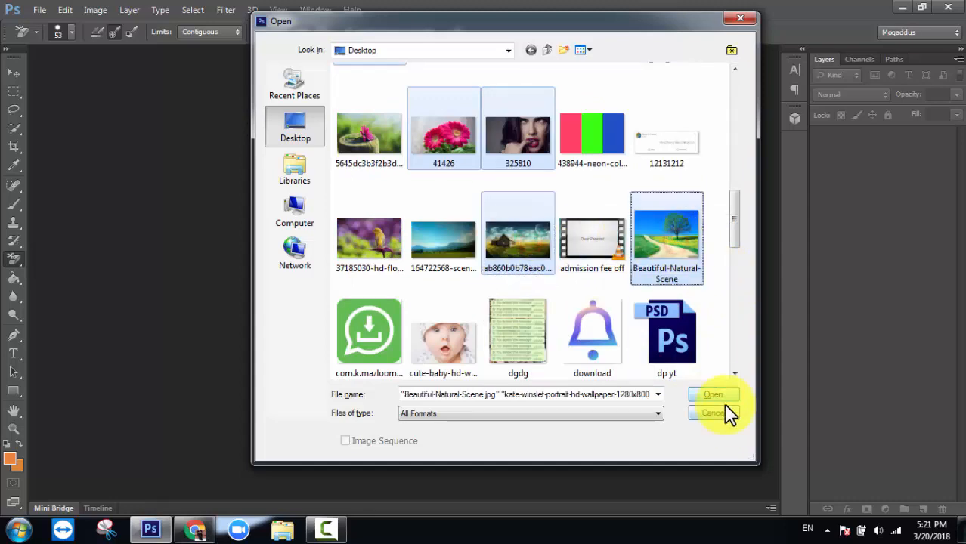
{"action": "left_click", "coordinate": [713, 395]}
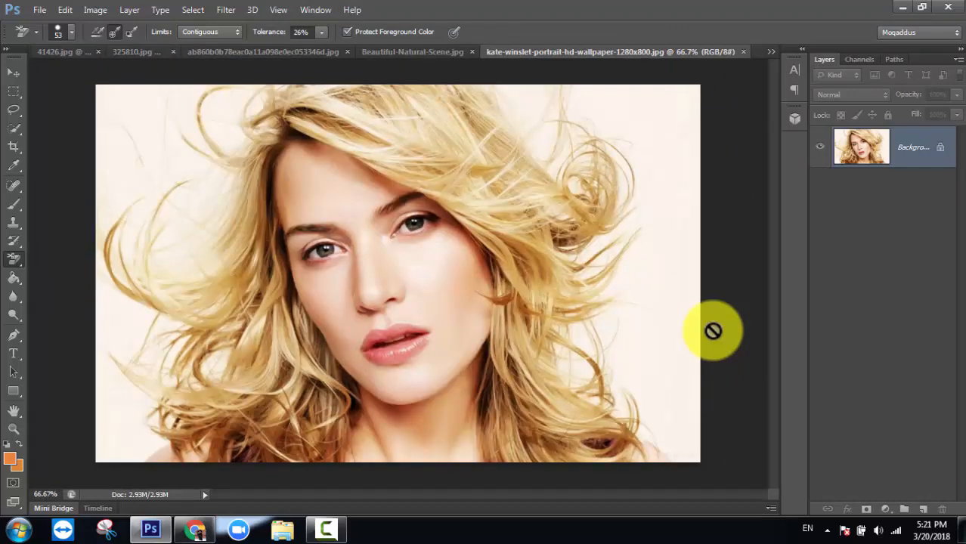
- Look through the opened image documents one by one, finishing on the pink flowers in 41426.jpg
{"action": "left_click", "coordinate": [770, 51]}
{"action": "left_click", "coordinate": [385, 51]}
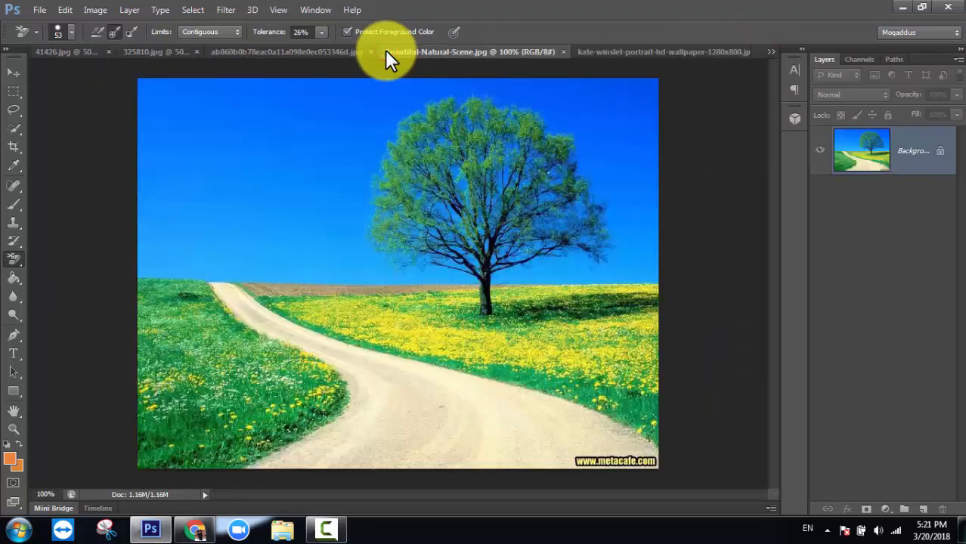
{"action": "left_click", "coordinate": [770, 50]}
{"action": "left_click", "coordinate": [538, 148]}
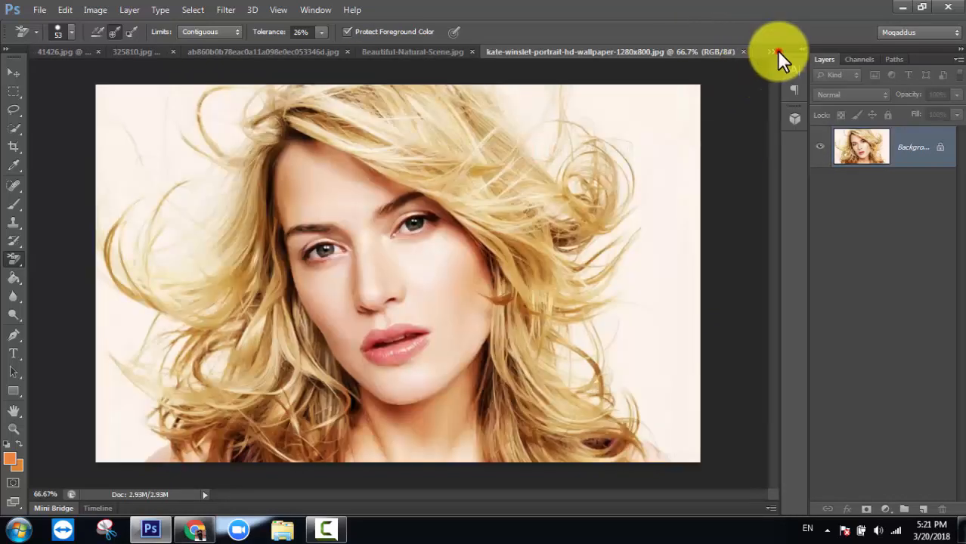
{"action": "left_click", "coordinate": [777, 50]}
{"action": "left_click", "coordinate": [596, 100]}
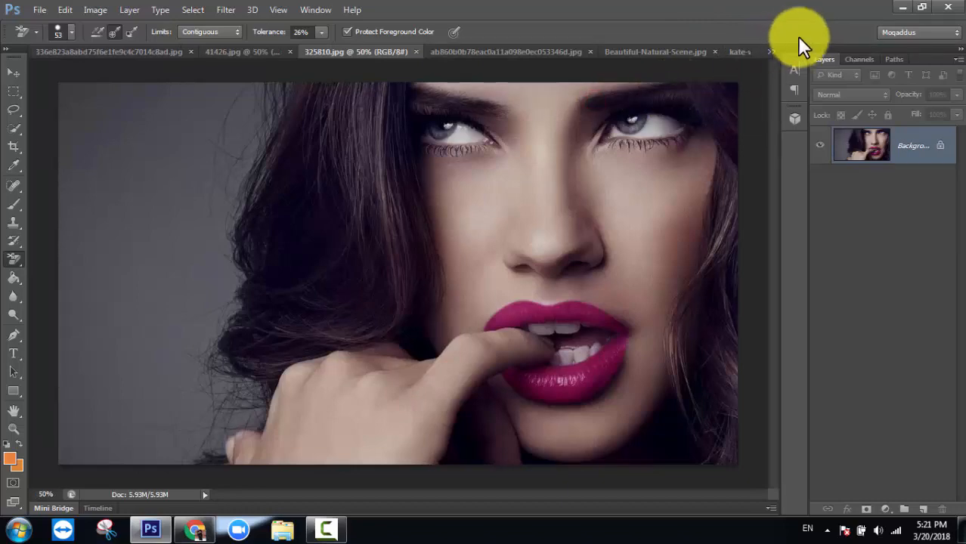
{"action": "left_click", "coordinate": [766, 50]}
{"action": "left_click", "coordinate": [400, 223]}
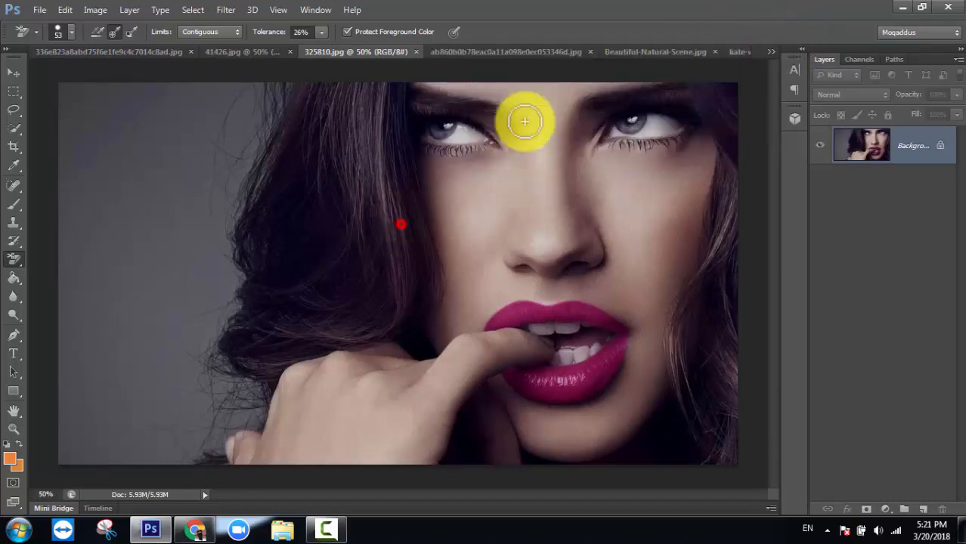
{"action": "left_click", "coordinate": [527, 55]}
{"action": "left_click", "coordinate": [627, 44]}
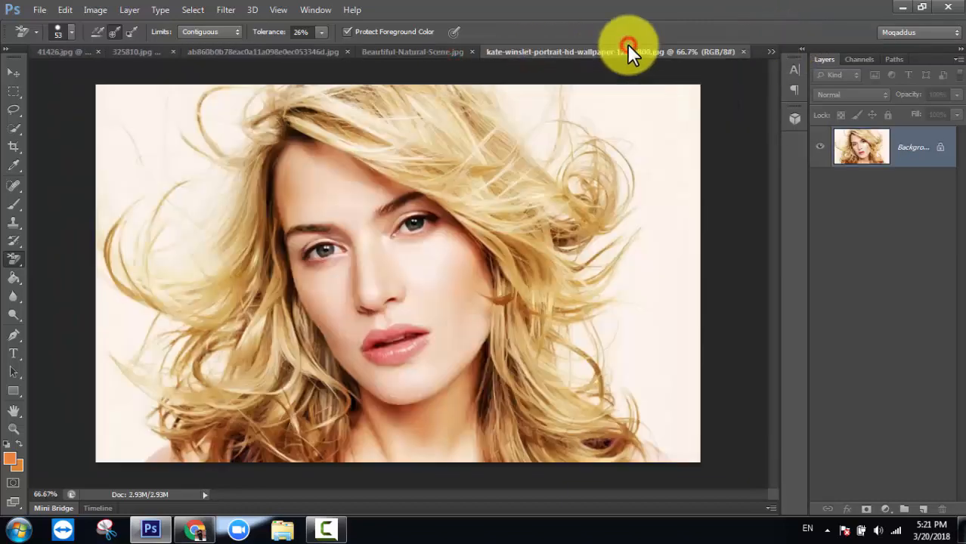
{"action": "left_click", "coordinate": [279, 48]}
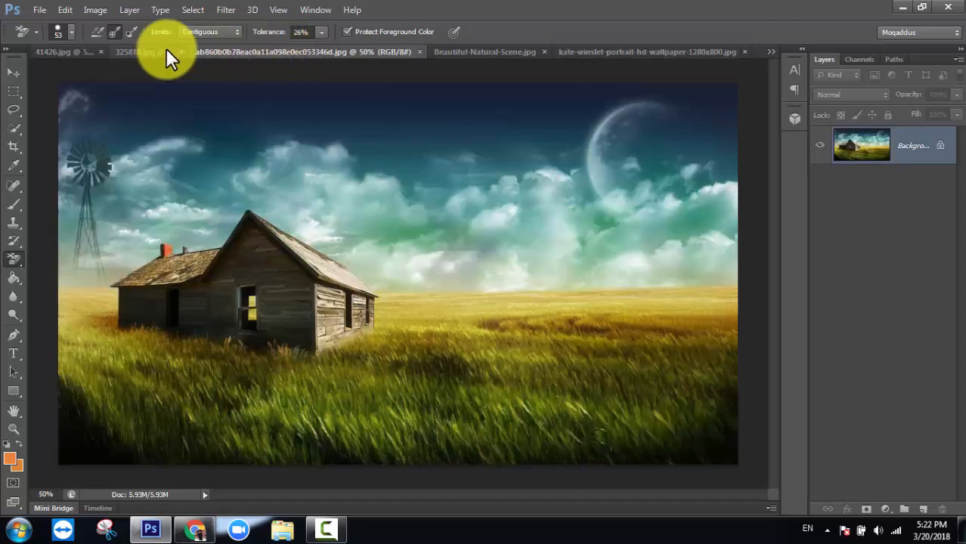
{"action": "left_click", "coordinate": [166, 49]}
{"action": "left_click", "coordinate": [86, 49]}
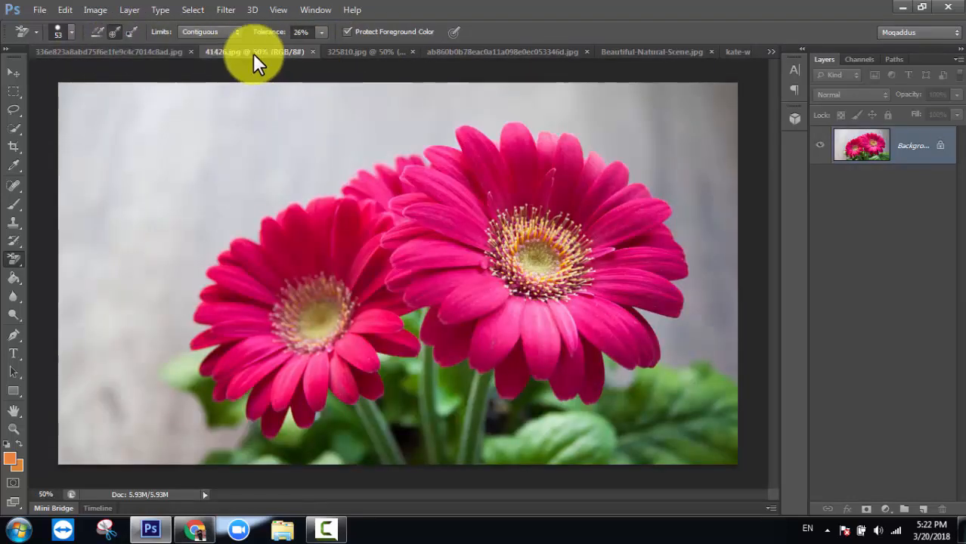
- Float 41426.jpg in its own window, copy its flower image as a new layer into the ab860b0b farmhouse document, and minimize the floating window
{"action": "left_click_drag", "start_coordinate": [269, 52], "coordinate": [313, 186]}
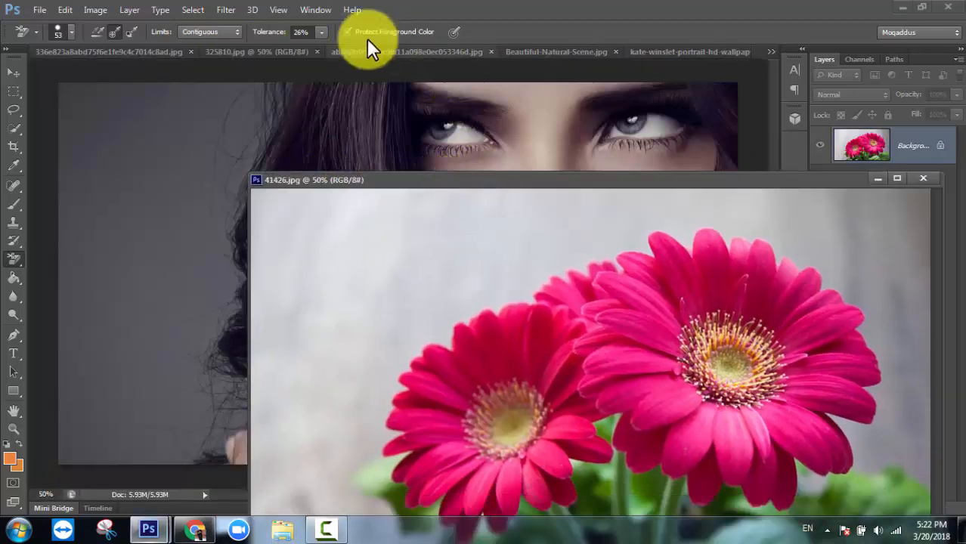
{"action": "left_click", "coordinate": [366, 55]}
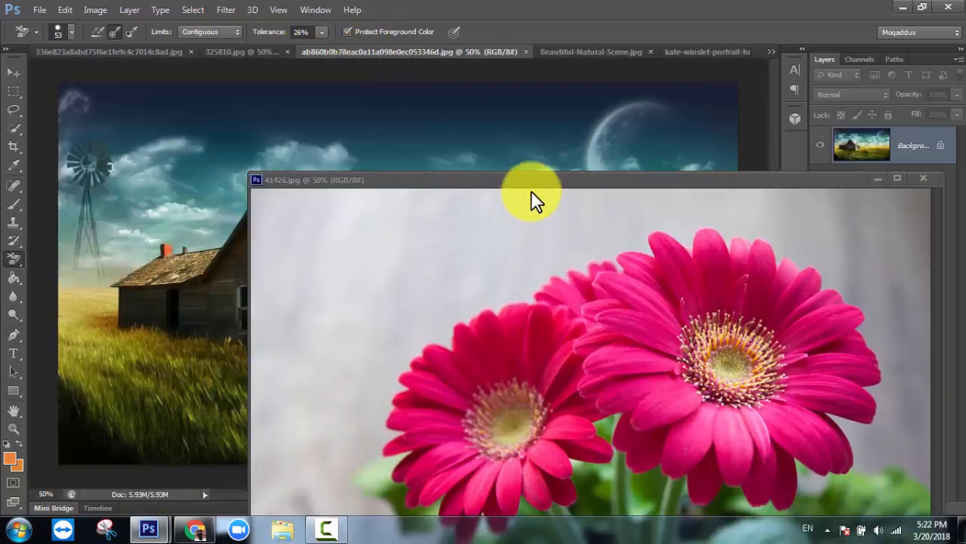
{"action": "left_click_drag", "start_coordinate": [554, 178], "coordinate": [533, 162]}
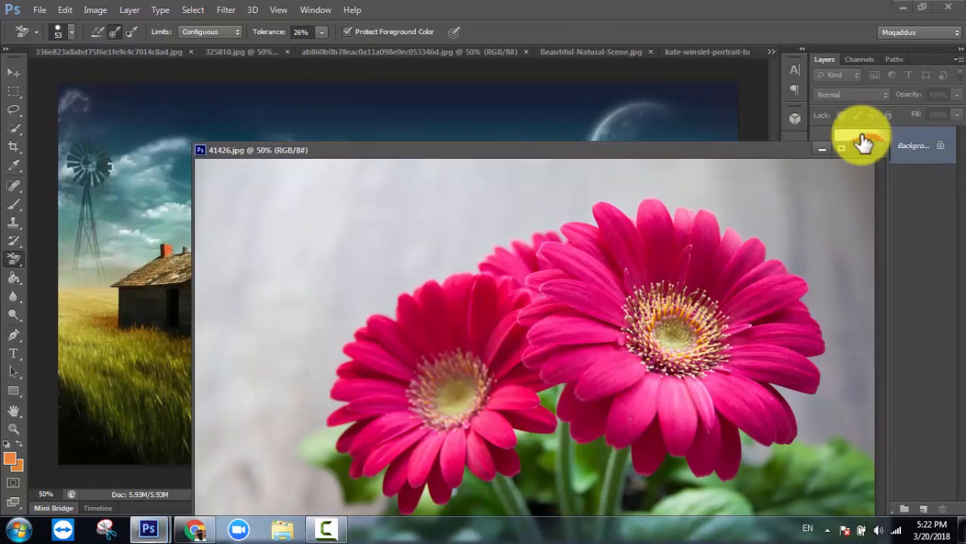
{"action": "left_click_drag", "start_coordinate": [929, 148], "coordinate": [438, 132]}
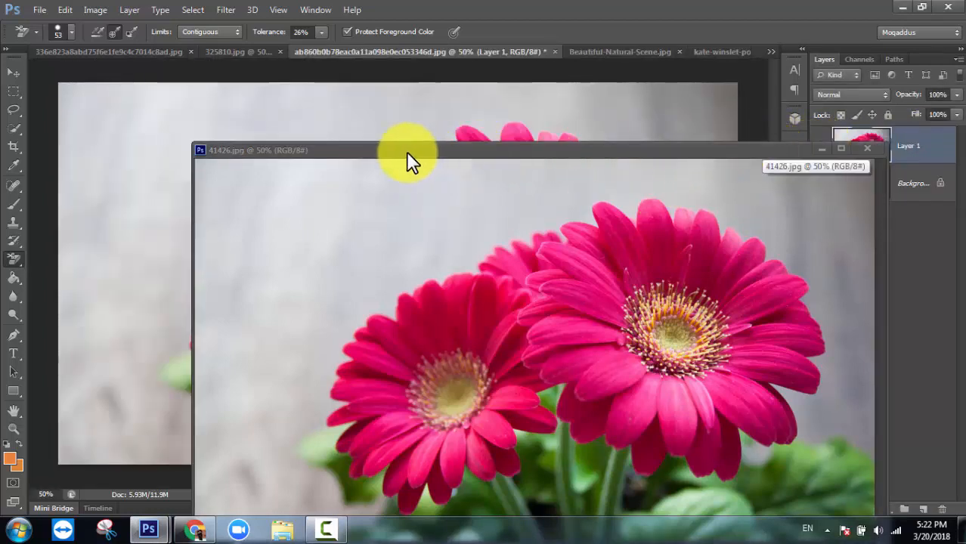
{"action": "left_click", "coordinate": [370, 149]}
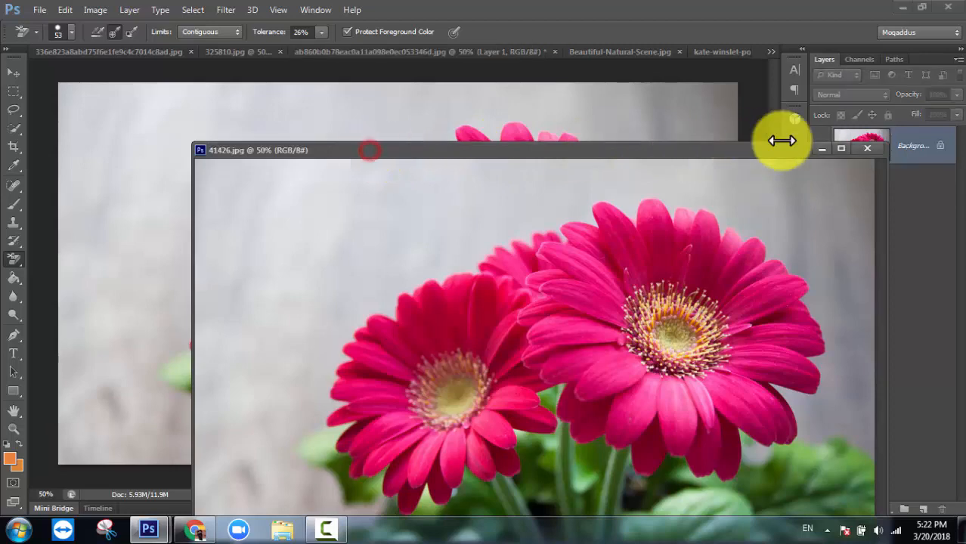
{"action": "left_click", "coordinate": [823, 147]}
- Hide and reshow the flower layer to compare it with the farmhouse background, leaving Layer 1 selected
{"action": "left_click", "coordinate": [886, 190]}
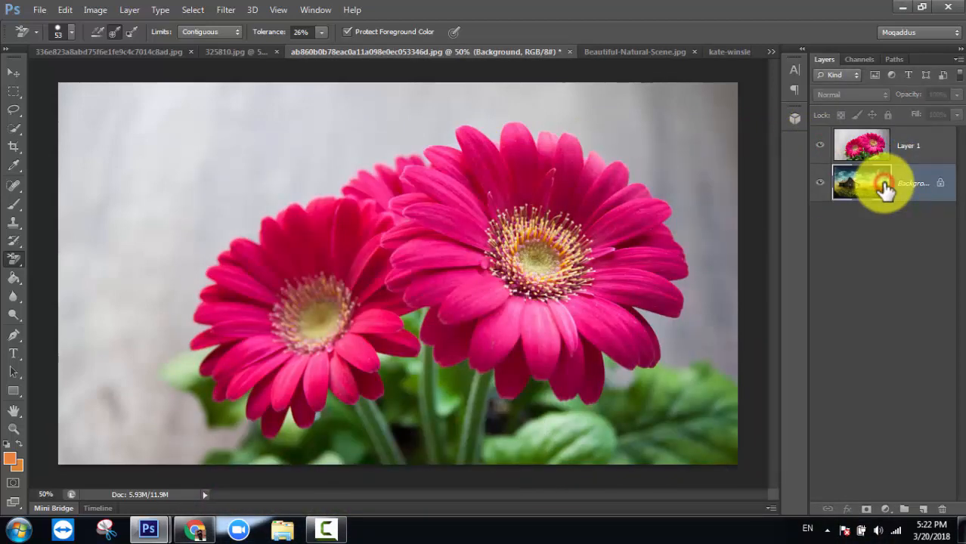
{"action": "left_click", "coordinate": [823, 146]}
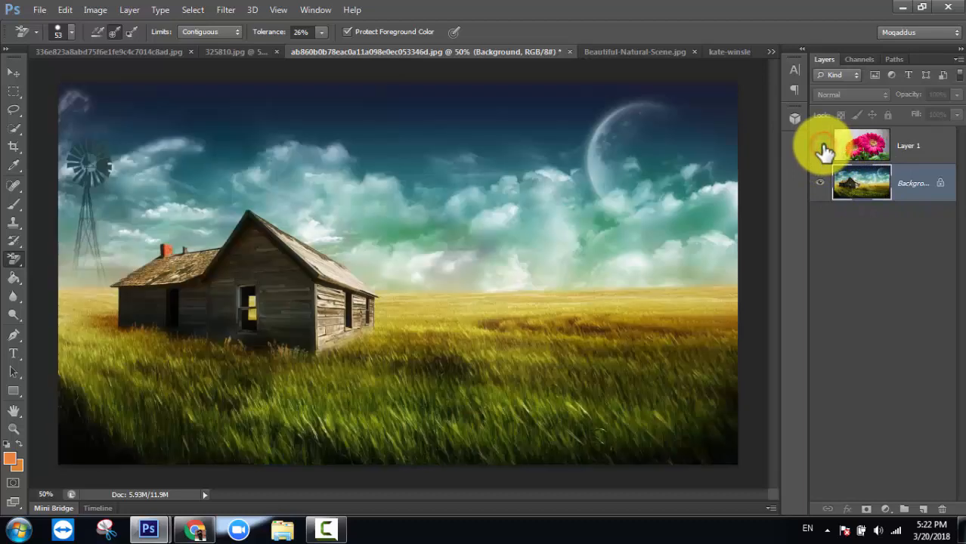
{"action": "left_click", "coordinate": [821, 147]}
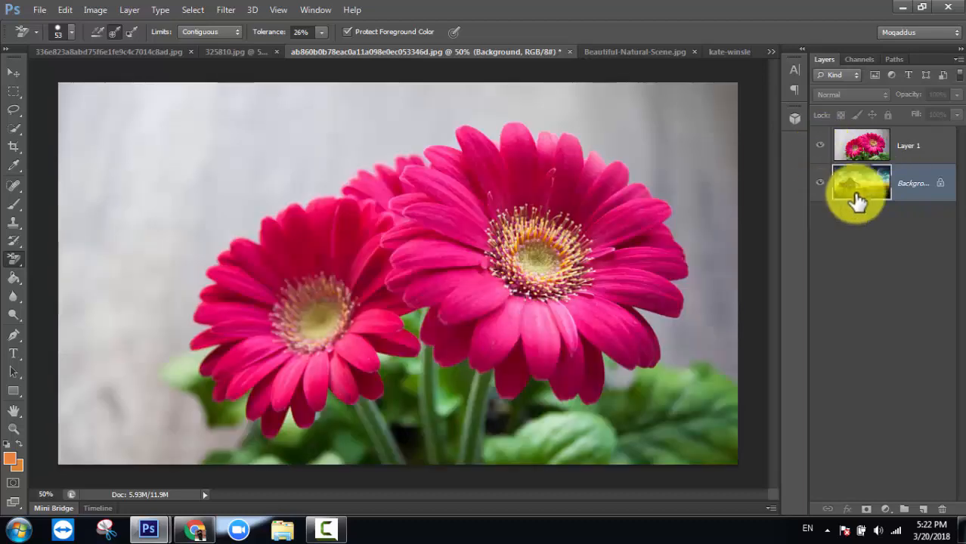
{"action": "left_click_drag", "start_coordinate": [869, 147], "coordinate": [892, 161]}
{"action": "left_click", "coordinate": [889, 148]}
{"action": "left_click", "coordinate": [890, 173]}
{"action": "left_click", "coordinate": [890, 144]}
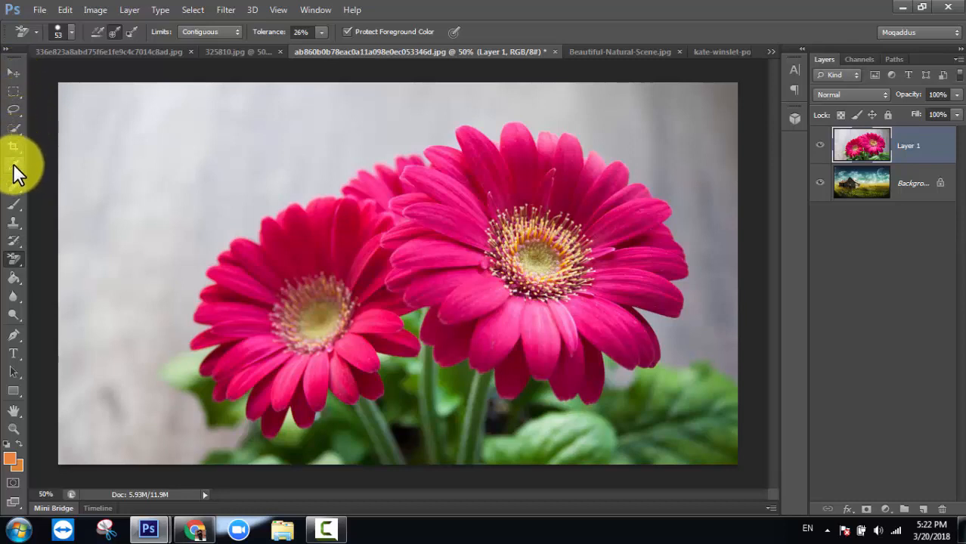
- Choose the Eraser Tool, enlarge its brush to 41 px and erase a diagonal stroke in the grey area above the smaller flower
{"action": "right_click", "coordinate": [16, 259]}
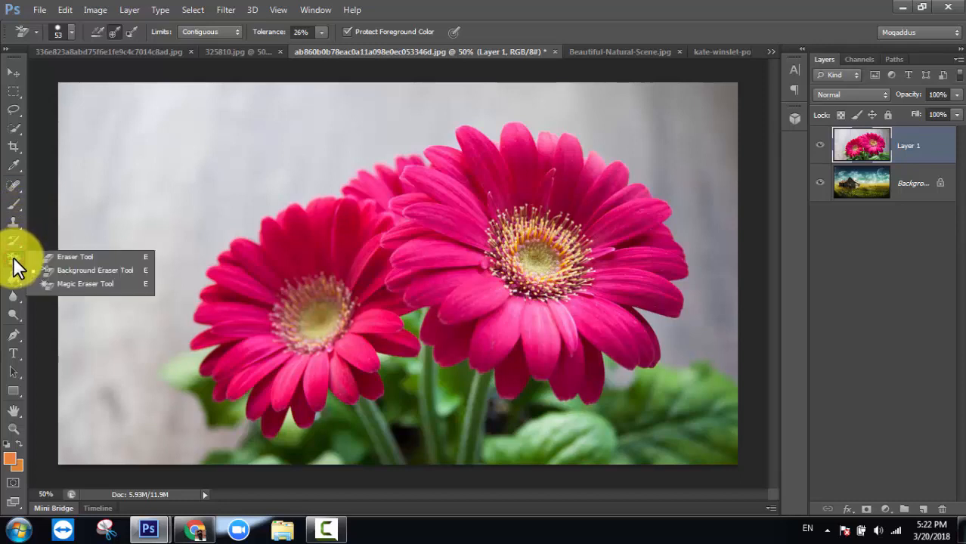
{"action": "left_click", "coordinate": [81, 257]}
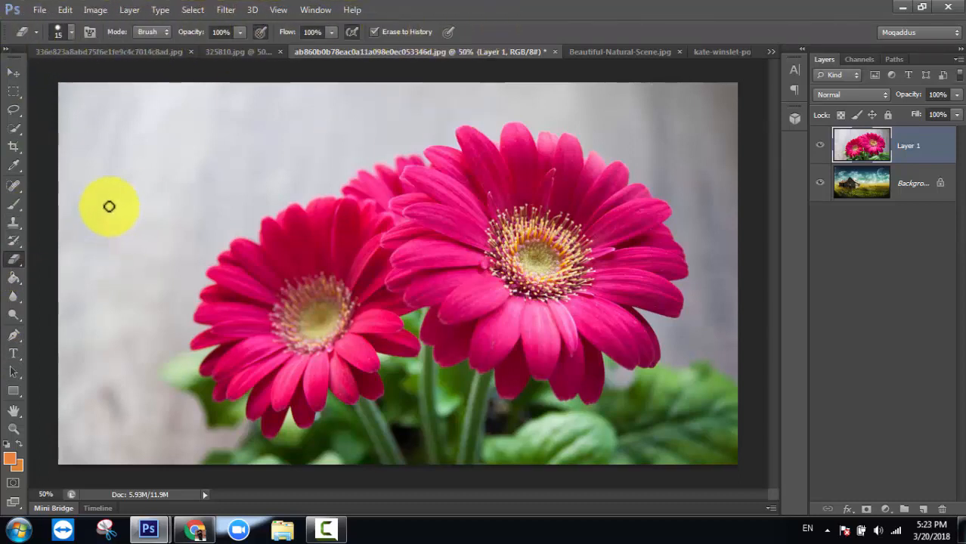
{"action": "left_click", "coordinate": [70, 29]}
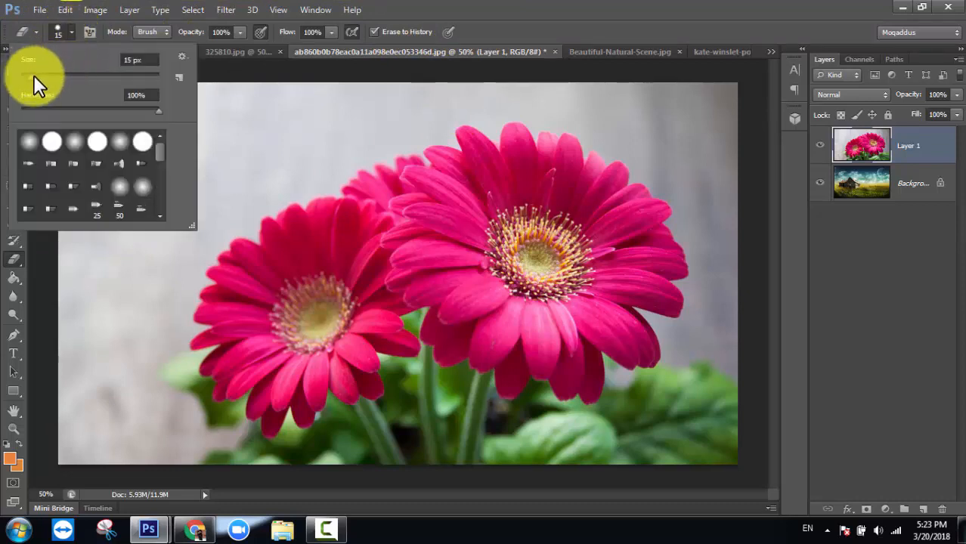
{"action": "mouse_move", "coordinate": [33, 75]}
{"action": "left_mouse_down"}
{"action": "mouse_move", "coordinate": [67, 74]}
{"action": "mouse_move", "coordinate": [39, 74]}
{"action": "mouse_move", "coordinate": [53, 75]}
{"action": "left_mouse_up"}
{"action": "left_click_drag", "start_coordinate": [263, 123], "coordinate": [231, 164]}
{"action": "mouse_move", "coordinate": [169, 199]}
{"action": "left_mouse_down"}
{"action": "mouse_move", "coordinate": [149, 205]}
{"action": "mouse_move", "coordinate": [217, 189]}
{"action": "left_mouse_up"}
- Try several larger eraser sizes, settle on 71 px, and undo the erased diagonal stroke
{"action": "right_click", "coordinate": [148, 156]}
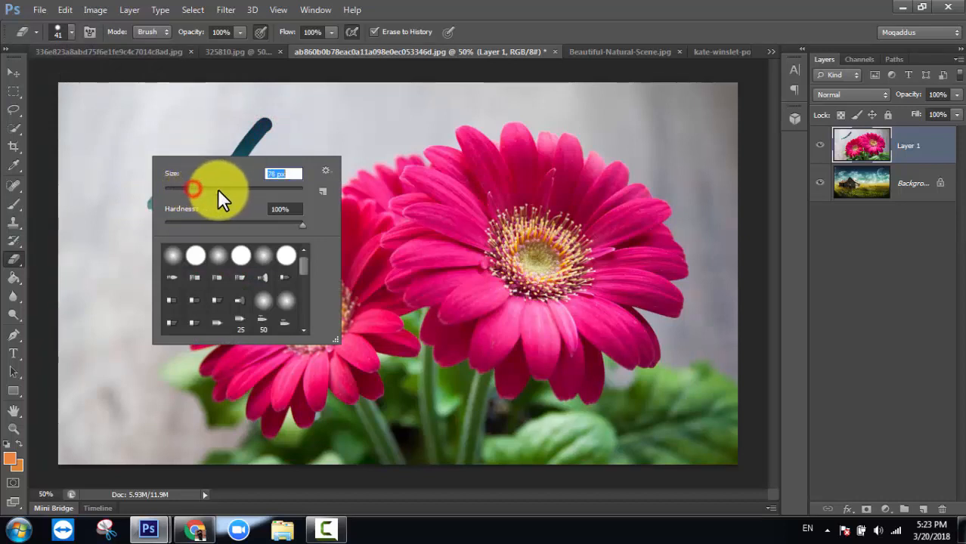
{"action": "left_click", "coordinate": [263, 190]}
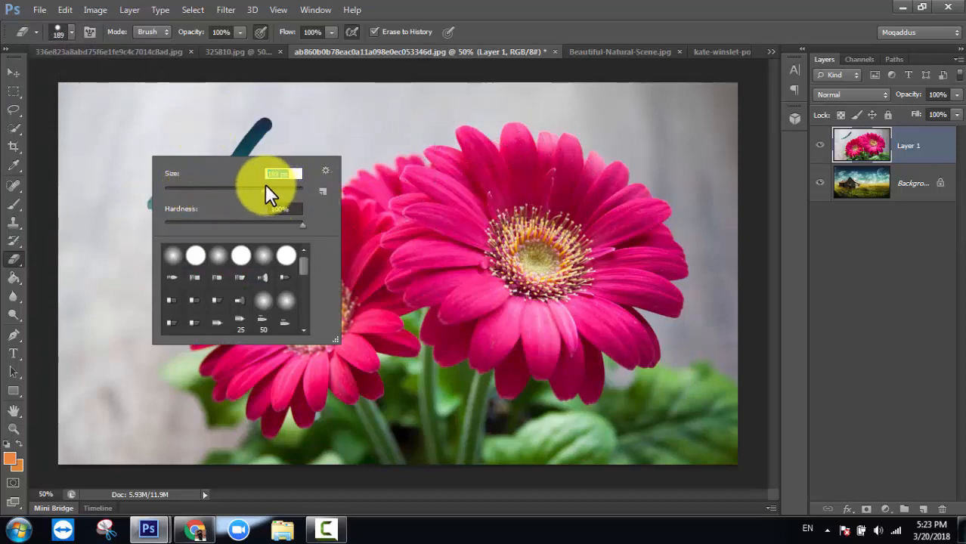
{"action": "left_click_drag", "start_coordinate": [282, 192], "coordinate": [285, 192]}
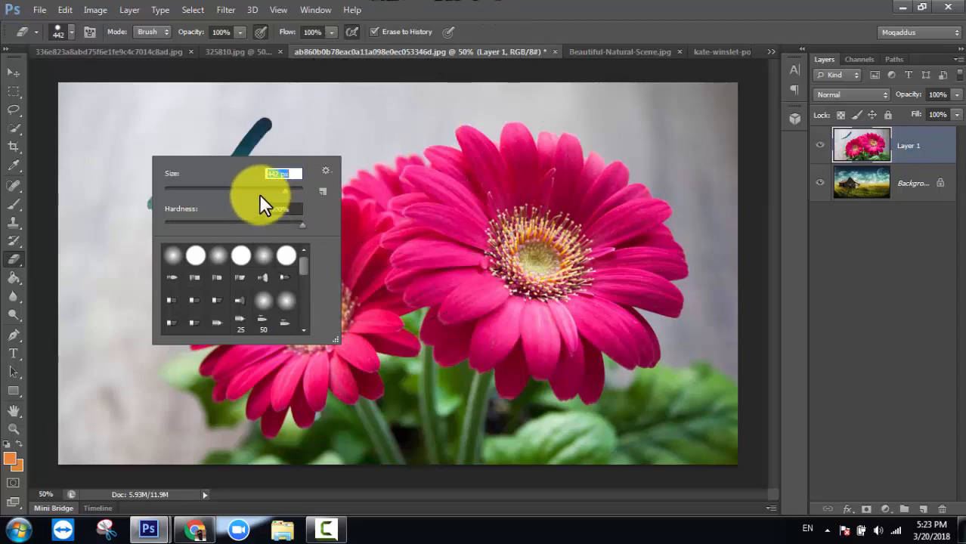
{"action": "left_click_drag", "start_coordinate": [223, 187], "coordinate": [213, 188]}
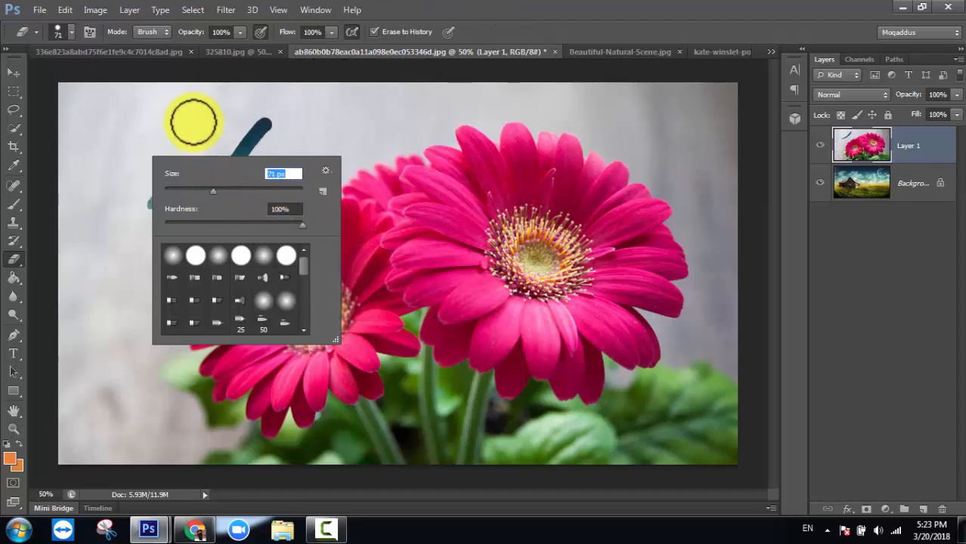
{"action": "left_click", "coordinate": [68, 31]}
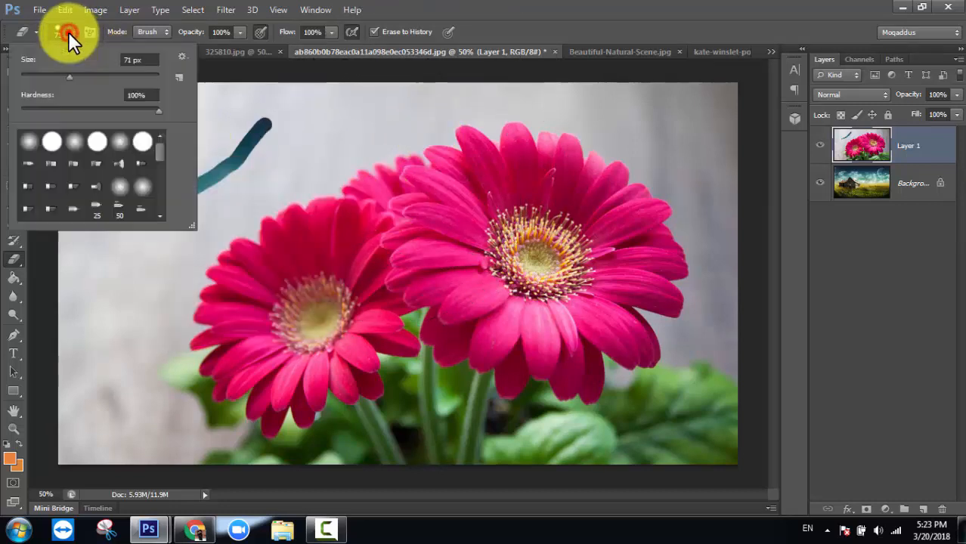
{"action": "left_click", "coordinate": [314, 74]}
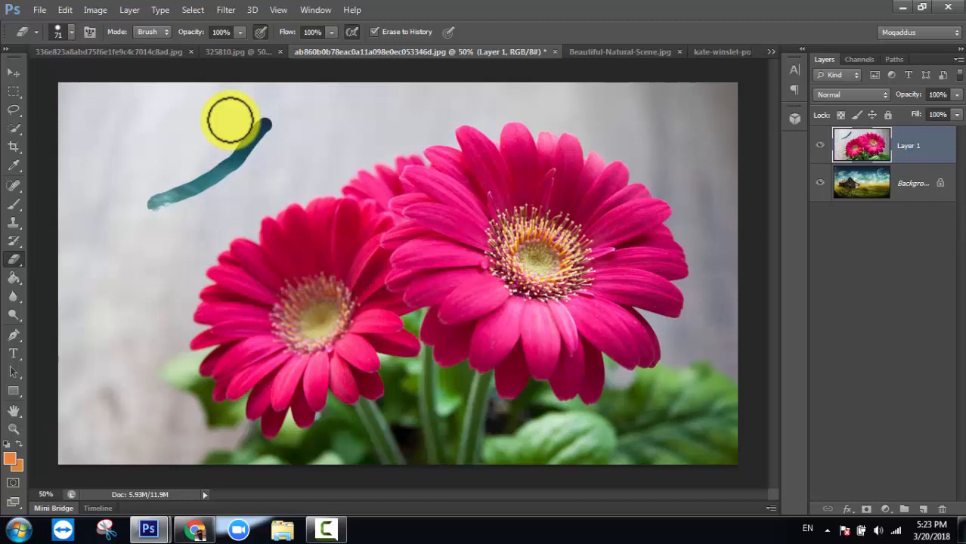
{"action": "key", "text": "ctrl+z"}
- Set the eraser hardness to 0% and erase soft-edged curved strokes in the grey area beside the smaller flower
{"action": "left_click", "coordinate": [71, 26]}
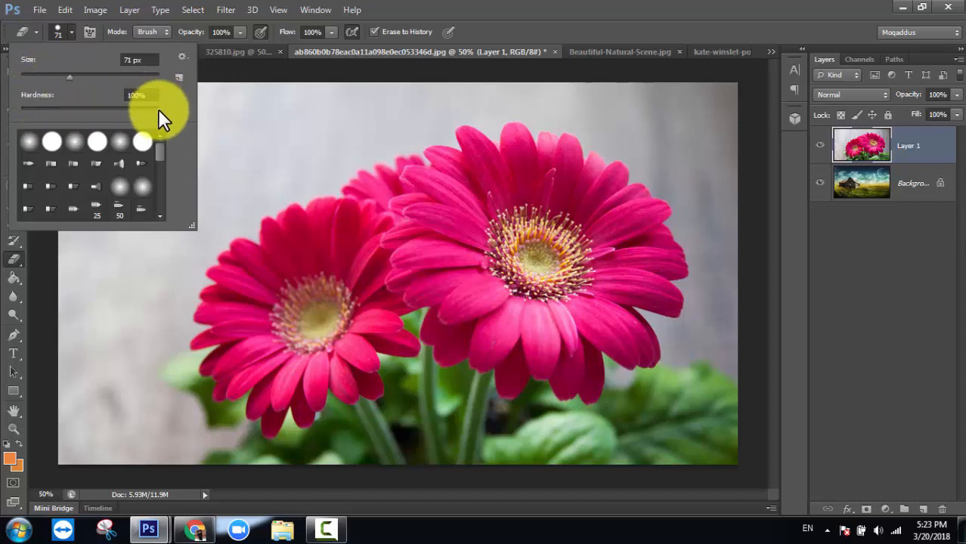
{"action": "left_click_drag", "start_coordinate": [158, 110], "coordinate": [24, 120]}
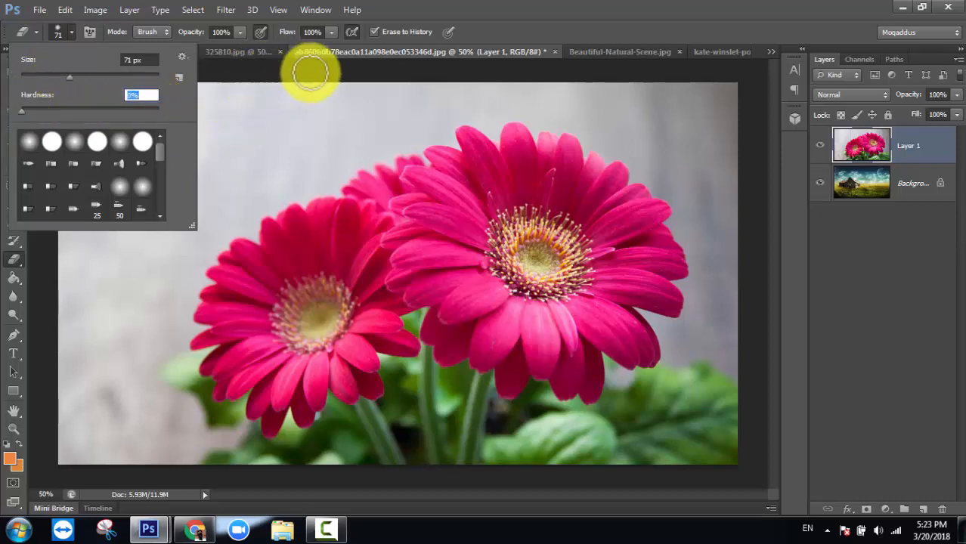
{"action": "left_click_drag", "start_coordinate": [266, 122], "coordinate": [147, 215]}
{"action": "mouse_move", "coordinate": [127, 257]}
{"action": "left_mouse_down"}
{"action": "mouse_move", "coordinate": [117, 320]}
{"action": "mouse_move", "coordinate": [114, 219]}
{"action": "mouse_move", "coordinate": [156, 161]}
{"action": "mouse_move", "coordinate": [319, 124]}
{"action": "mouse_move", "coordinate": [196, 114]}
{"action": "mouse_move", "coordinate": [110, 215]}
{"action": "left_mouse_up"}
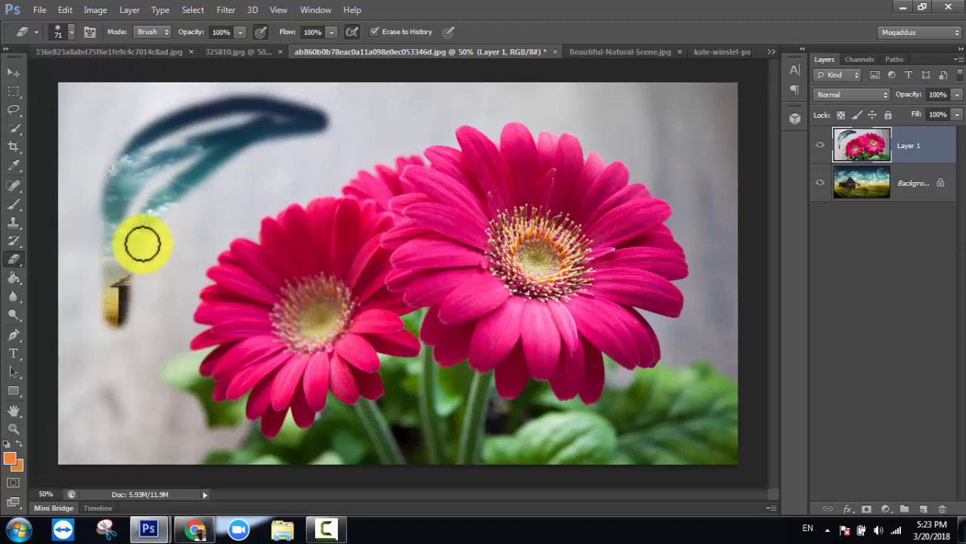
- Set the eraser hardness to 37% and erase another diagonal stroke reaching towards the larger flower's upper petals
{"action": "left_click", "coordinate": [72, 29]}
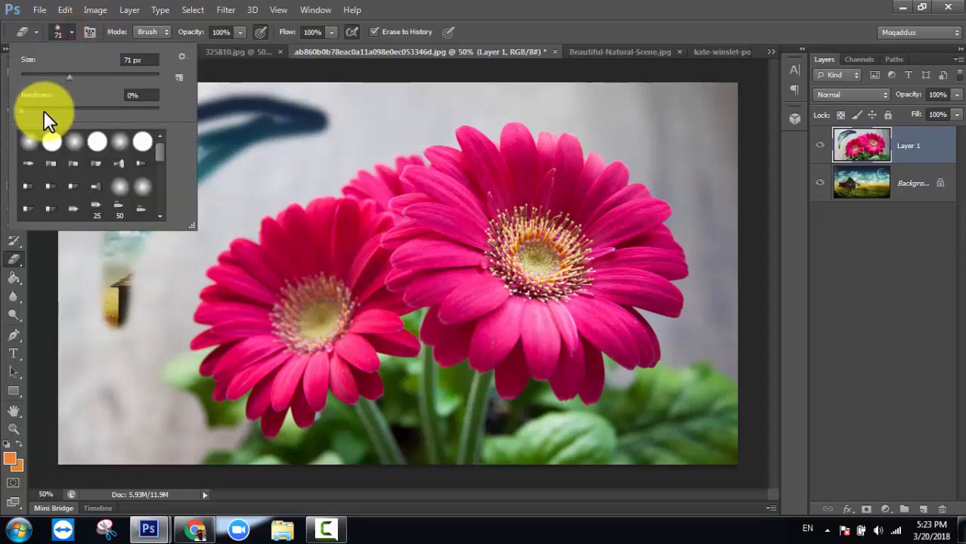
{"action": "left_click_drag", "start_coordinate": [20, 110], "coordinate": [72, 111]}
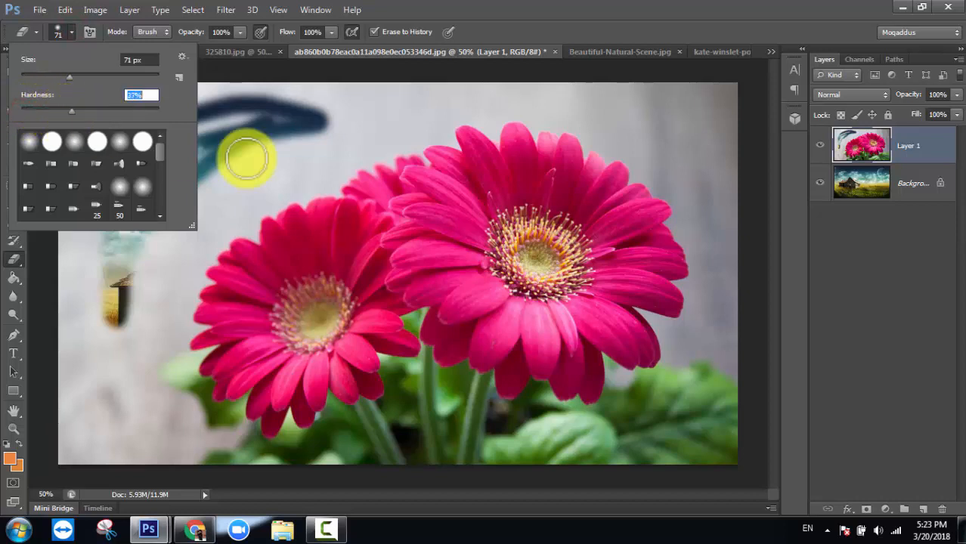
{"action": "mouse_move", "coordinate": [246, 158]}
{"action": "left_mouse_down"}
{"action": "mouse_move", "coordinate": [318, 141]}
{"action": "mouse_move", "coordinate": [185, 220]}
{"action": "mouse_move", "coordinate": [171, 245]}
{"action": "mouse_move", "coordinate": [337, 143]}
{"action": "mouse_move", "coordinate": [415, 119]}
{"action": "left_mouse_up"}
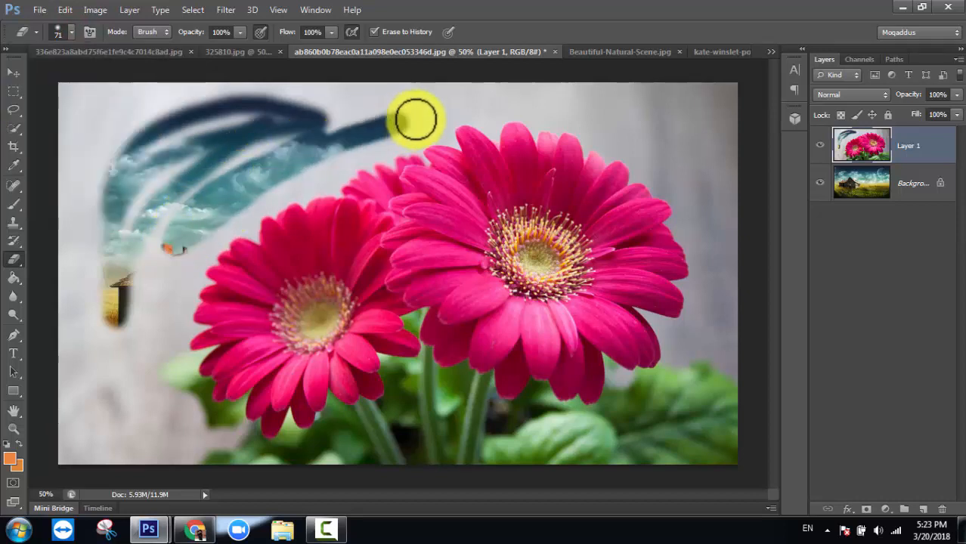
- Set the eraser hardness to 84% and erase a horizontal band above the larger flower
{"action": "left_click", "coordinate": [68, 30]}
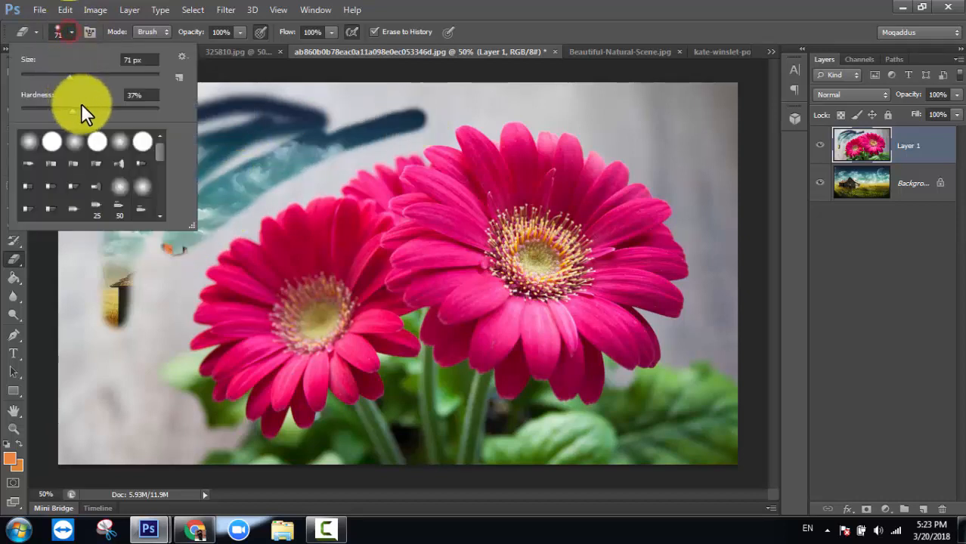
{"action": "left_click_drag", "start_coordinate": [81, 110], "coordinate": [136, 112]}
{"action": "mouse_move", "coordinate": [350, 104]}
{"action": "left_mouse_down"}
{"action": "mouse_move", "coordinate": [612, 106]}
{"action": "mouse_move", "coordinate": [328, 99]}
{"action": "mouse_move", "coordinate": [310, 161]}
{"action": "left_mouse_up"}
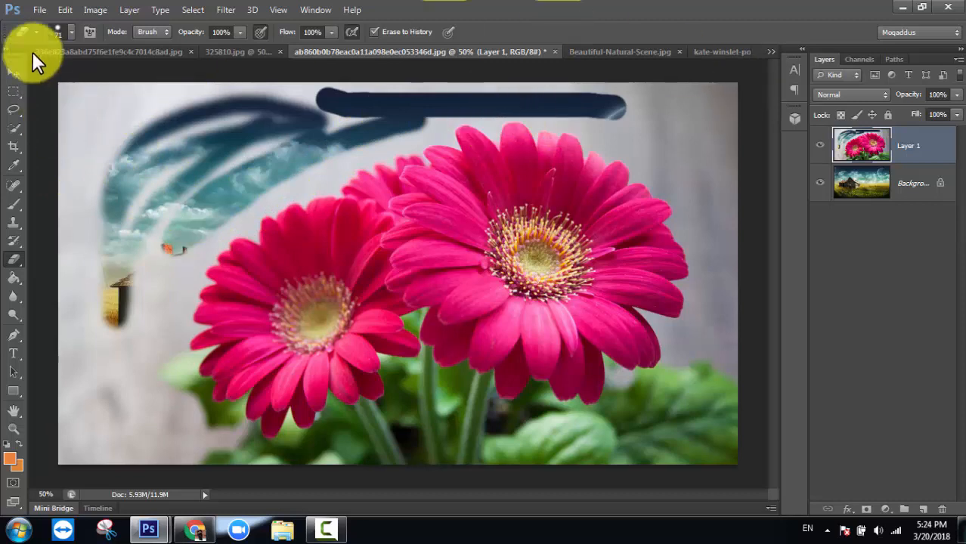
- Set the eraser hardness to 50% and look through the available brush tip presets
{"action": "left_click", "coordinate": [70, 34]}
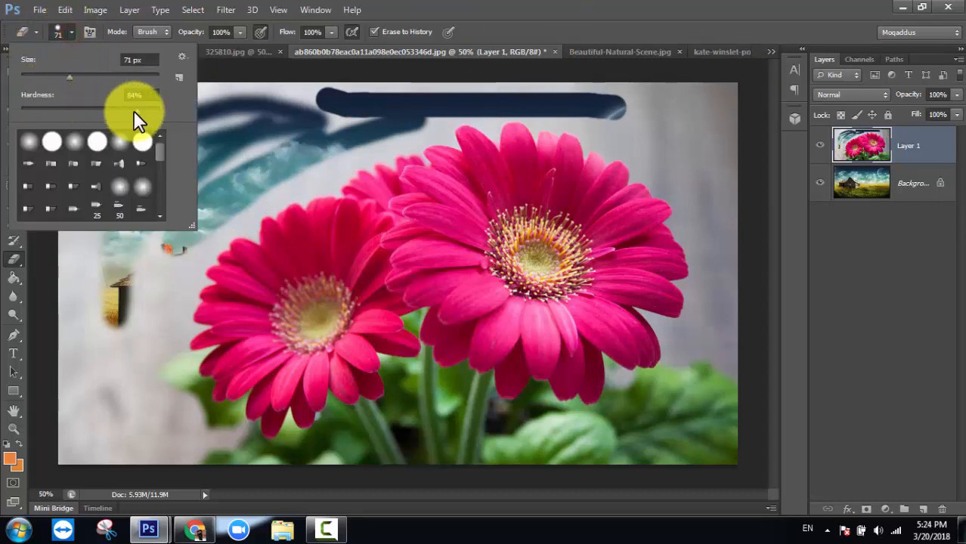
{"action": "left_click_drag", "start_coordinate": [134, 110], "coordinate": [90, 113]}
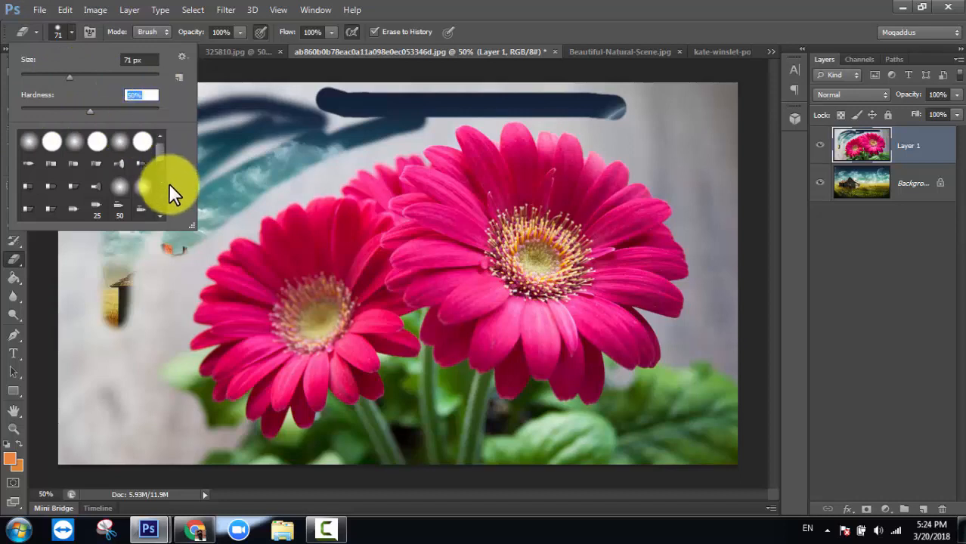
{"action": "mouse_move", "coordinate": [159, 151]}
{"action": "left_mouse_down"}
{"action": "mouse_move", "coordinate": [165, 208]}
{"action": "mouse_move", "coordinate": [164, 150]}
{"action": "mouse_move", "coordinate": [161, 185]}
{"action": "left_mouse_up"}
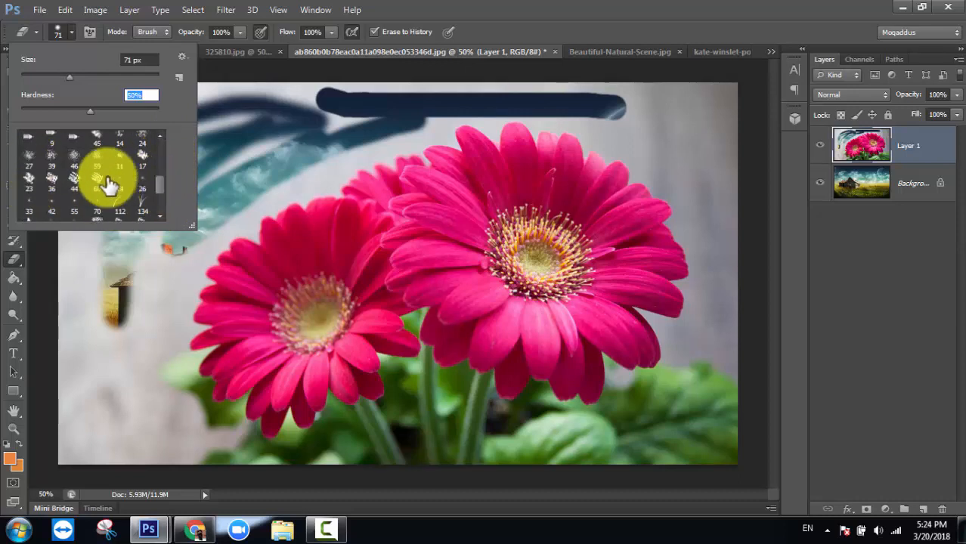
{"action": "left_click_drag", "start_coordinate": [163, 181], "coordinate": [161, 150]}
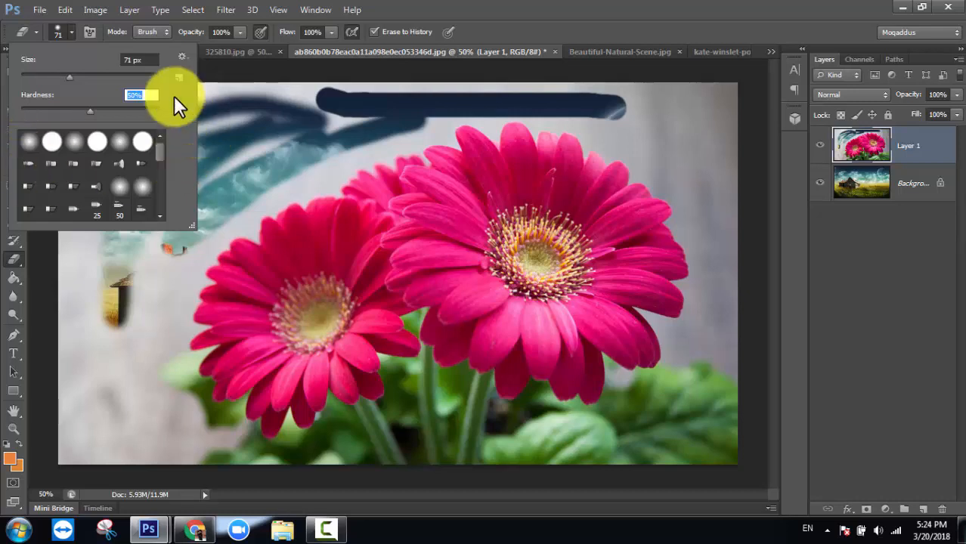
- Examine the eraser's detailed brush tip settings and close them without making changes
{"action": "left_click", "coordinate": [61, 33]}
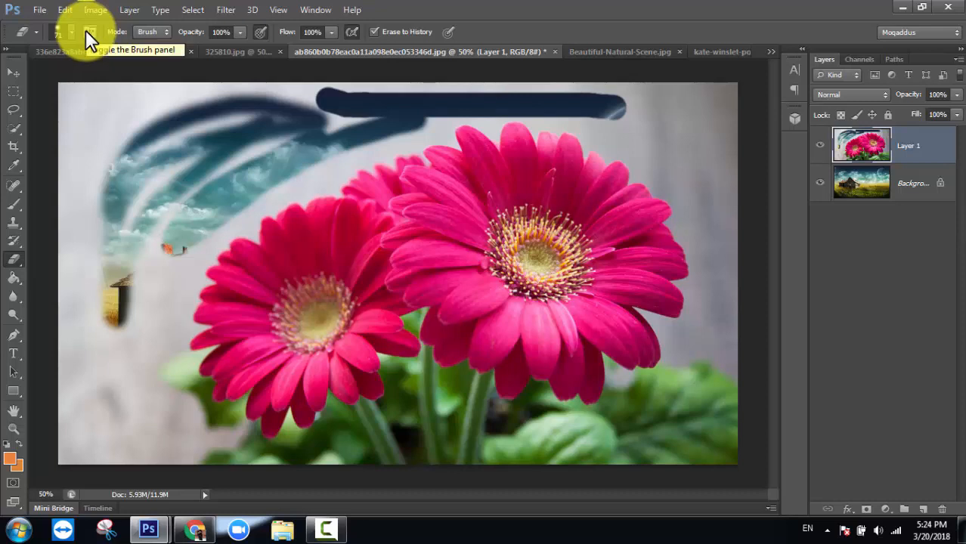
{"action": "left_click", "coordinate": [88, 32]}
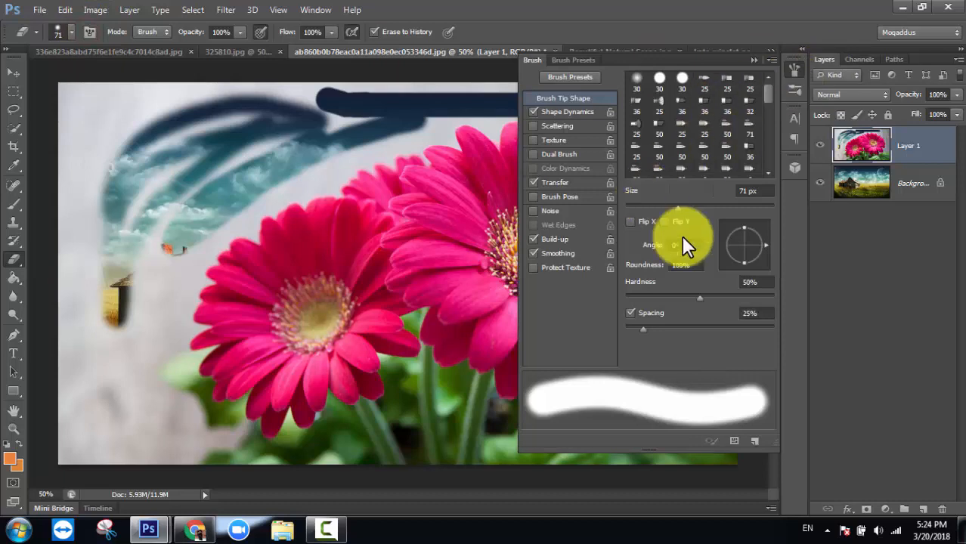
{"action": "left_click", "coordinate": [754, 59]}
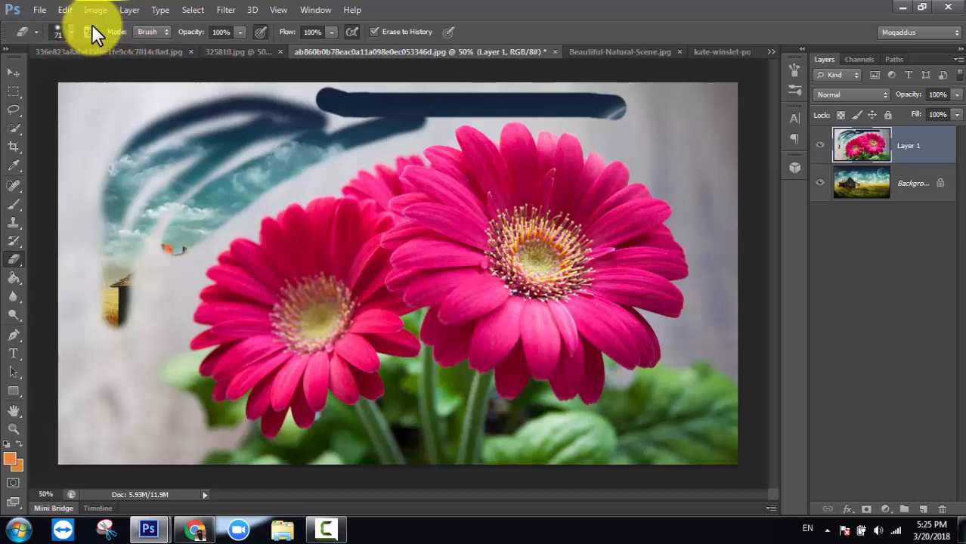
- Erase a winding stroke down the photo's left edge in Brush mode and a hard-edged stroke beside it in Pencil mode
{"action": "left_click", "coordinate": [144, 32]}
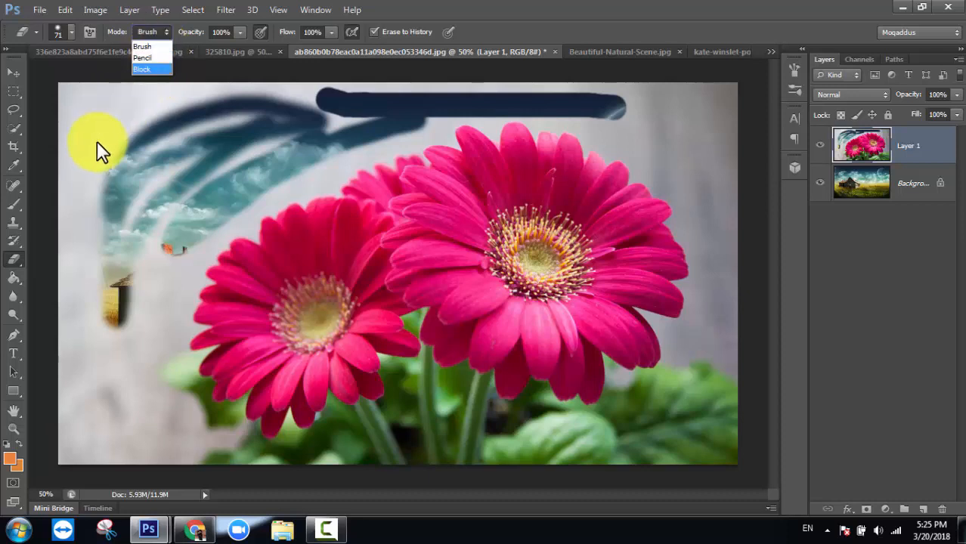
{"action": "mouse_move", "coordinate": [115, 111]}
{"action": "left_mouse_down"}
{"action": "mouse_move", "coordinate": [206, 111]}
{"action": "mouse_move", "coordinate": [68, 170]}
{"action": "mouse_move", "coordinate": [96, 206]}
{"action": "mouse_move", "coordinate": [69, 277]}
{"action": "mouse_move", "coordinate": [87, 292]}
{"action": "mouse_move", "coordinate": [79, 333]}
{"action": "mouse_move", "coordinate": [101, 387]}
{"action": "left_mouse_up"}
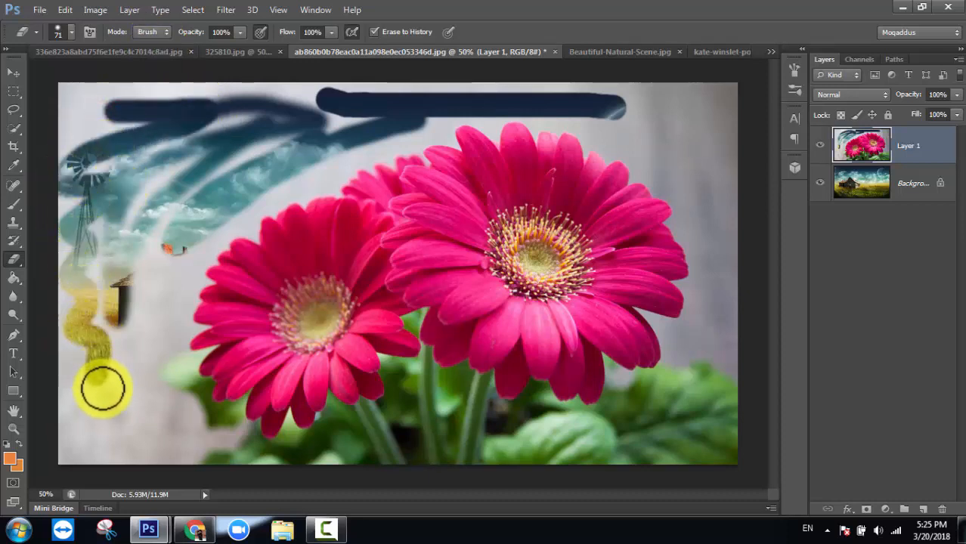
{"action": "left_click", "coordinate": [151, 35]}
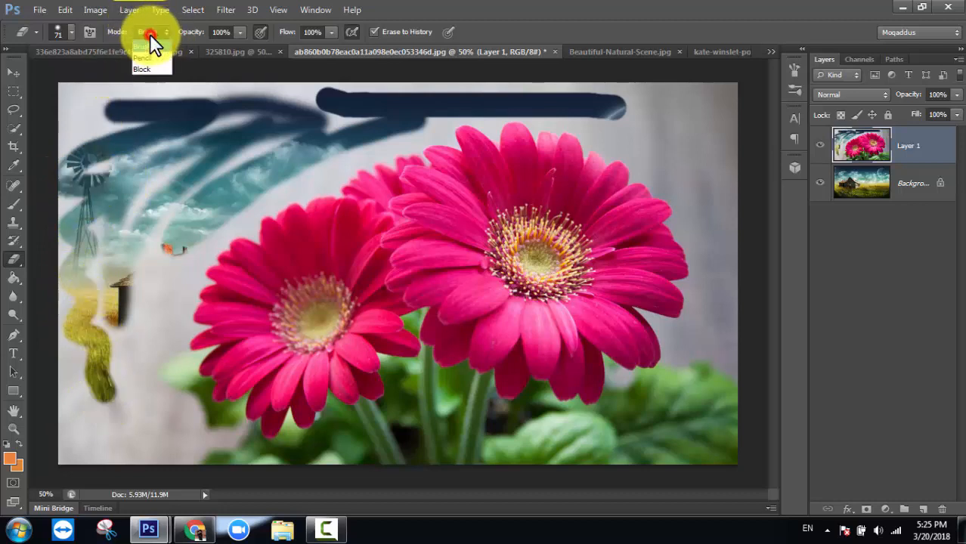
{"action": "left_click", "coordinate": [154, 58]}
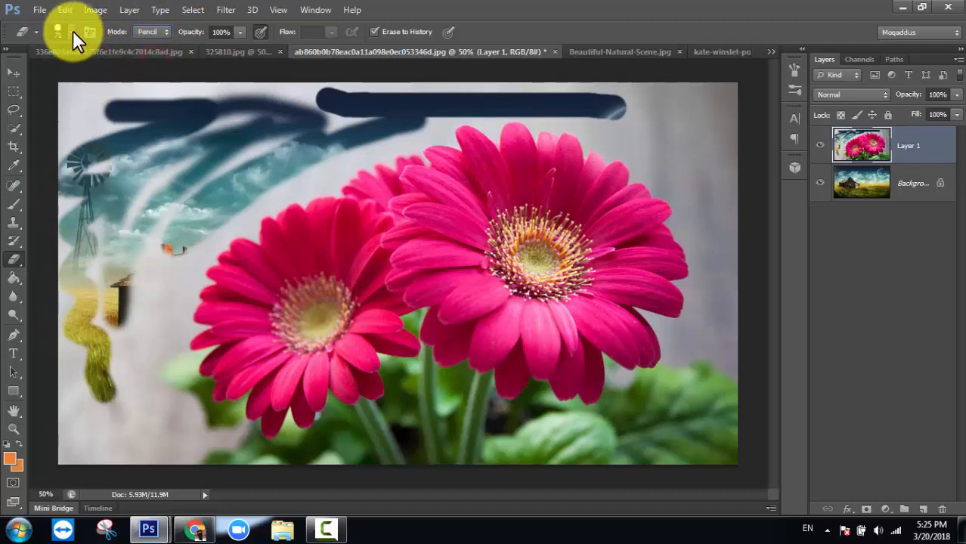
{"action": "mouse_move", "coordinate": [160, 261]}
{"action": "left_mouse_down"}
{"action": "mouse_move", "coordinate": [146, 415]}
{"action": "mouse_move", "coordinate": [94, 444]}
{"action": "left_mouse_up"}
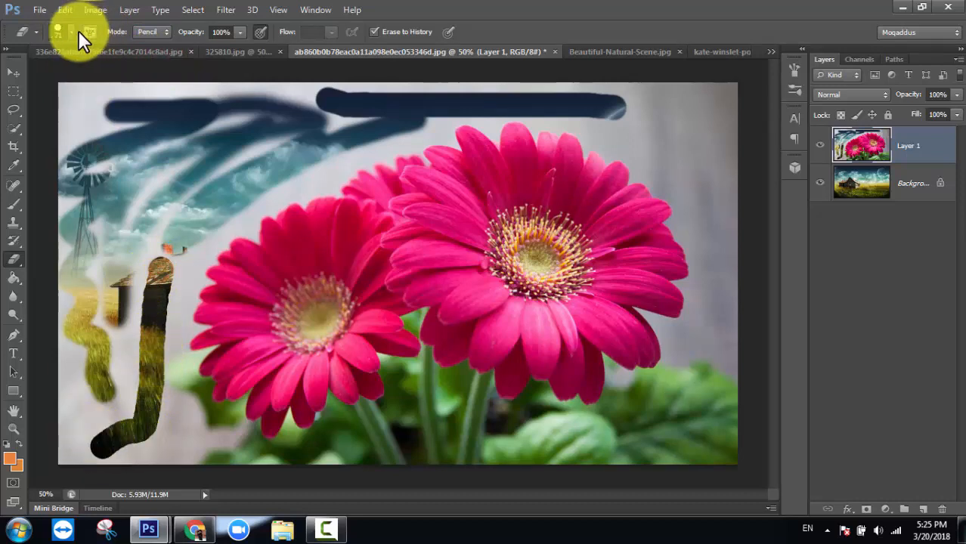
- Reduce the Pencil-mode eraser to 22 px and erase a thin jagged line along the tops of the rear petals
{"action": "left_click", "coordinate": [71, 32]}
{"action": "left_click", "coordinate": [35, 72]}
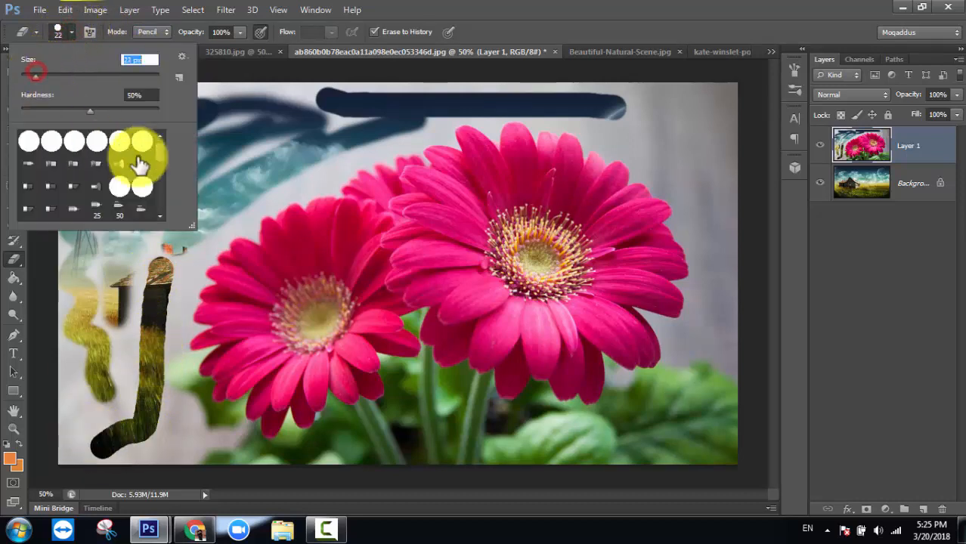
{"action": "left_click", "coordinate": [296, 189]}
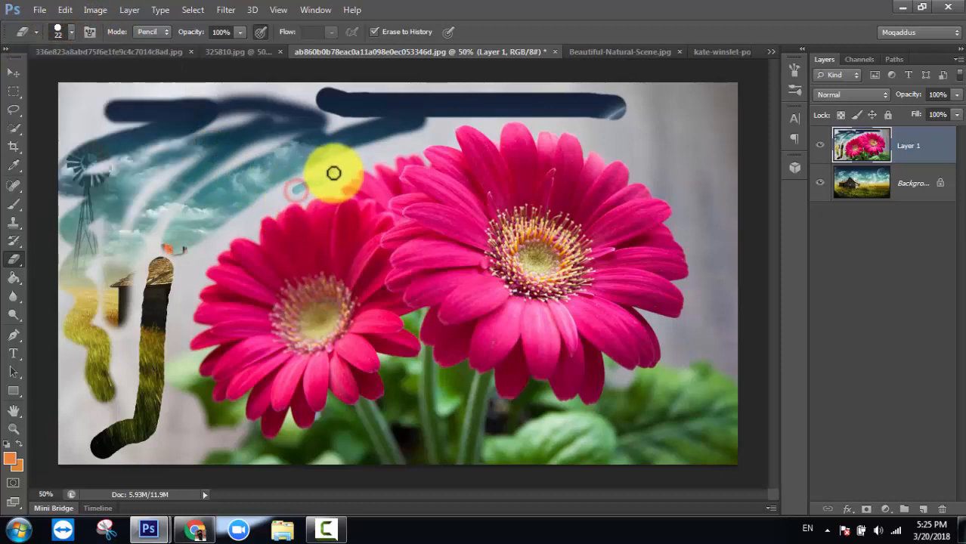
{"action": "mouse_move", "coordinate": [333, 173]}
{"action": "left_mouse_down"}
{"action": "mouse_move", "coordinate": [351, 158]}
{"action": "mouse_move", "coordinate": [453, 127]}
{"action": "left_mouse_up"}
{"action": "left_click", "coordinate": [83, 198]}
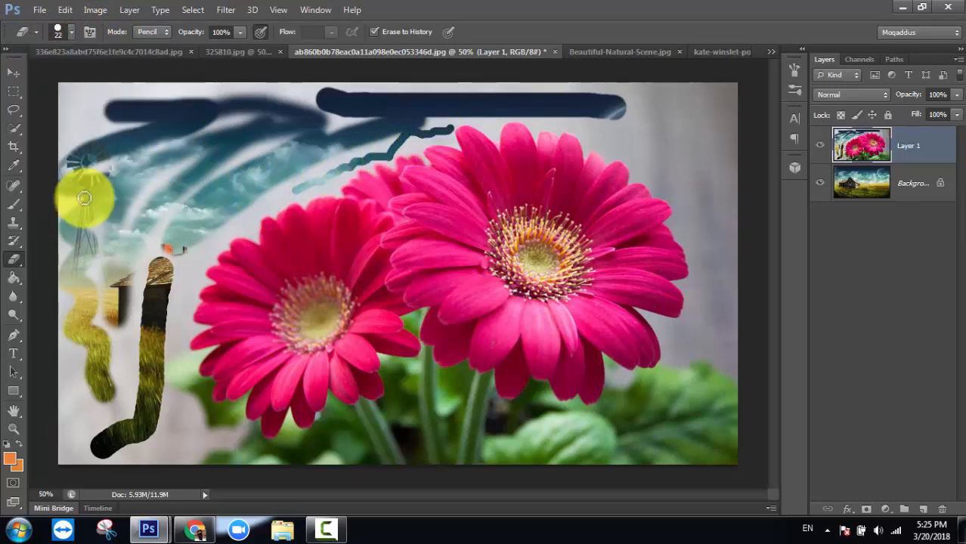
- Step back through the history to undo all erased strokes on the flower layer
{"action": "key", "text": "ctrl+alt+z"}
{"action": "key", "text": "ctrl+alt+z"}
{"action": "key", "text": "ctrl+alt+z"}
{"action": "key", "text": "ctrl+alt+z"}
{"action": "key", "text": "ctrl+alt+z"}
{"action": "key", "text": "ctrl+alt+z"}
{"action": "key", "text": "ctrl+alt+z"}
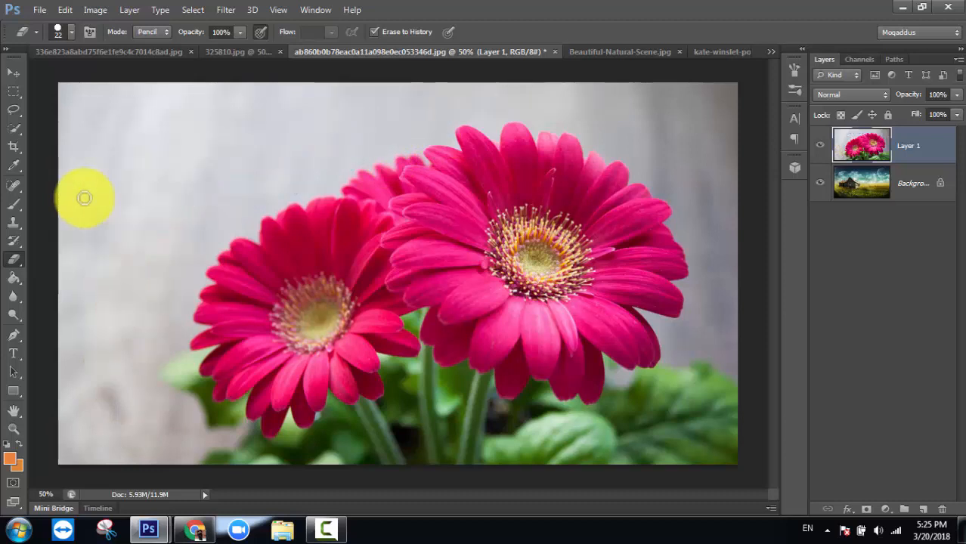
- Switch the eraser mode to Block
{"action": "left_click", "coordinate": [151, 31]}
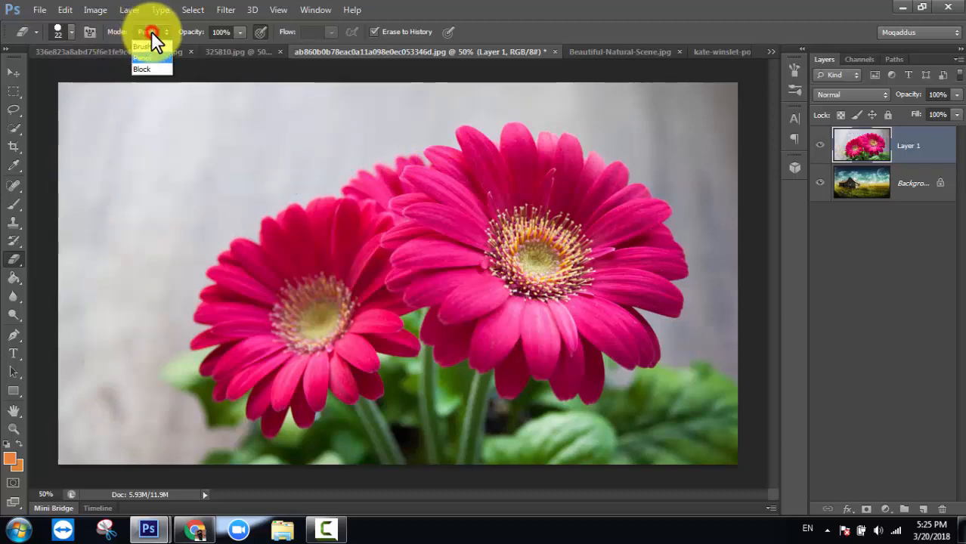
{"action": "left_click", "coordinate": [141, 71]}
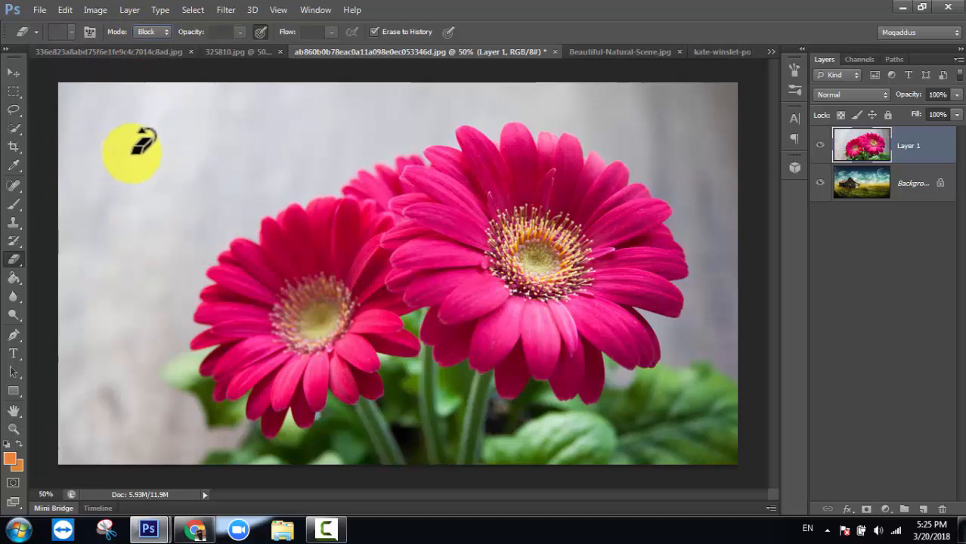
- Erase a jagged band across the upper background in Block mode and a short wavy stroke beneath it in Pencil mode
{"action": "mouse_move", "coordinate": [85, 105]}
{"action": "left_mouse_down"}
{"action": "mouse_move", "coordinate": [112, 164]}
{"action": "mouse_move", "coordinate": [214, 152]}
{"action": "mouse_move", "coordinate": [255, 160]}
{"action": "mouse_move", "coordinate": [459, 95]}
{"action": "mouse_move", "coordinate": [544, 109]}
{"action": "mouse_move", "coordinate": [573, 103]}
{"action": "mouse_move", "coordinate": [641, 122]}
{"action": "left_mouse_up"}
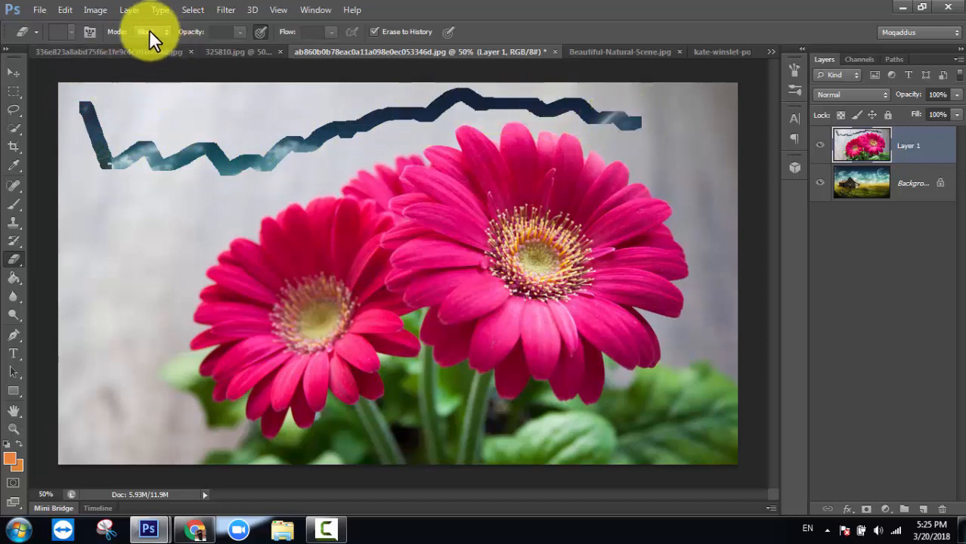
{"action": "left_click", "coordinate": [150, 32]}
{"action": "left_click", "coordinate": [148, 52]}
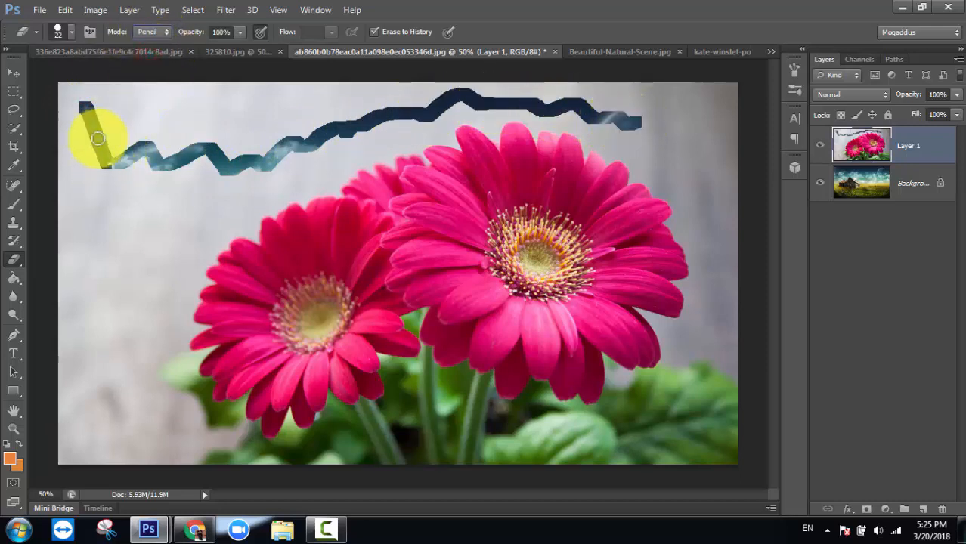
{"action": "mouse_move", "coordinate": [98, 138]}
{"action": "left_mouse_down"}
{"action": "mouse_move", "coordinate": [125, 202]}
{"action": "mouse_move", "coordinate": [146, 213]}
{"action": "mouse_move", "coordinate": [224, 208]}
{"action": "left_mouse_up"}
- Set the eraser mode to Brush and erase a soft wavy stroke below the Pencil-mode one
{"action": "left_click", "coordinate": [151, 32]}
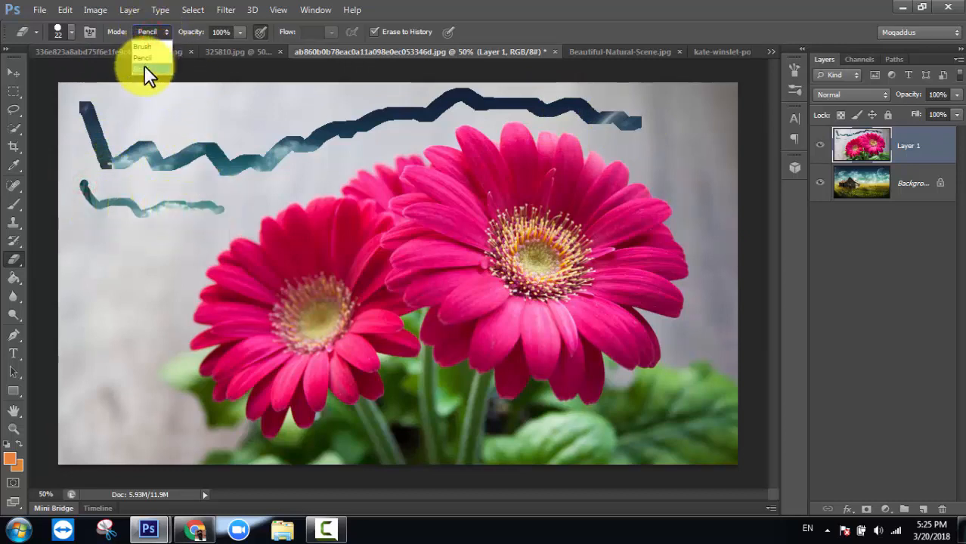
{"action": "left_click", "coordinate": [145, 66]}
{"action": "left_click", "coordinate": [143, 32]}
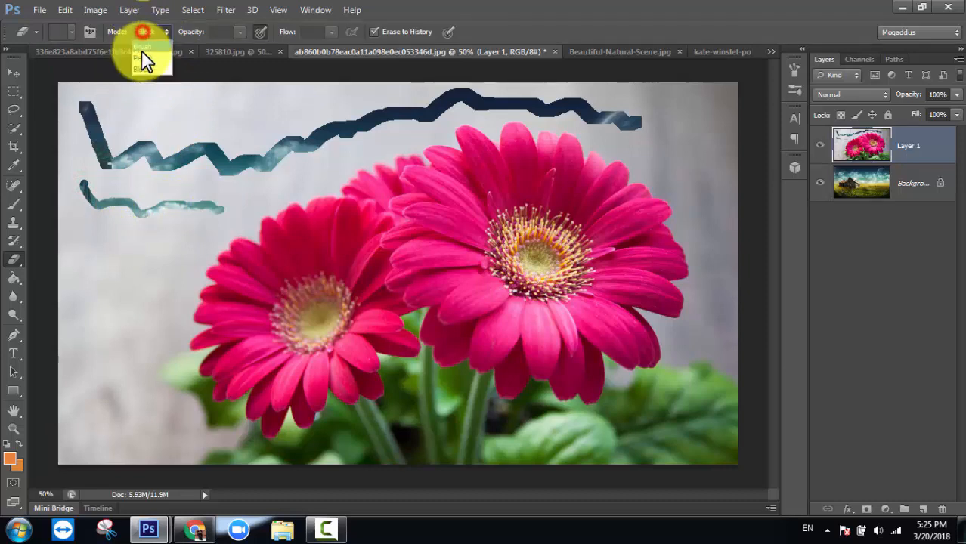
{"action": "left_click", "coordinate": [142, 47]}
{"action": "mouse_move", "coordinate": [81, 244]}
{"action": "left_mouse_down"}
{"action": "mouse_move", "coordinate": [149, 257]}
{"action": "mouse_move", "coordinate": [190, 248]}
{"action": "mouse_move", "coordinate": [214, 232]}
{"action": "mouse_move", "coordinate": [207, 220]}
{"action": "left_mouse_up"}
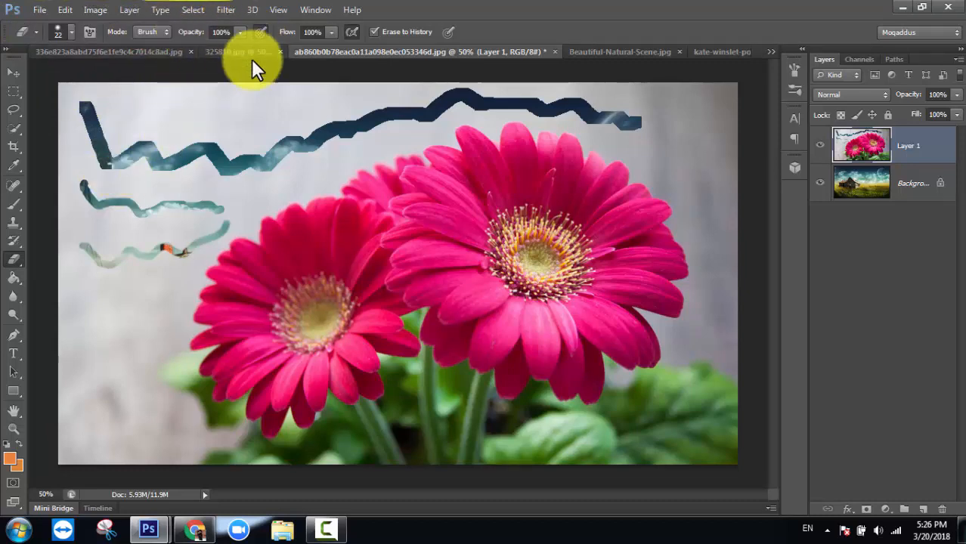
- Erase a thin wavy stroke at 100% opacity above the Block-mode band
{"action": "left_click", "coordinate": [223, 33]}
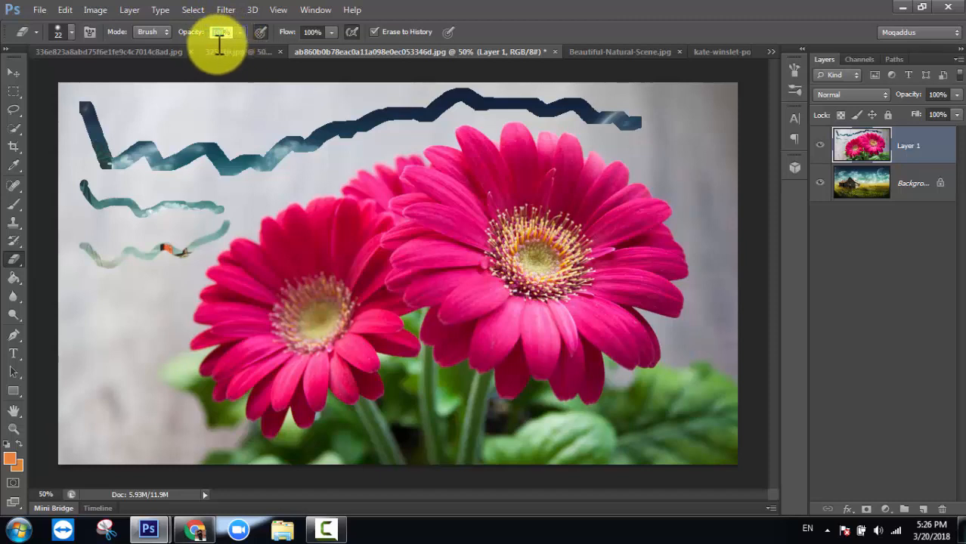
{"action": "left_click", "coordinate": [236, 33]}
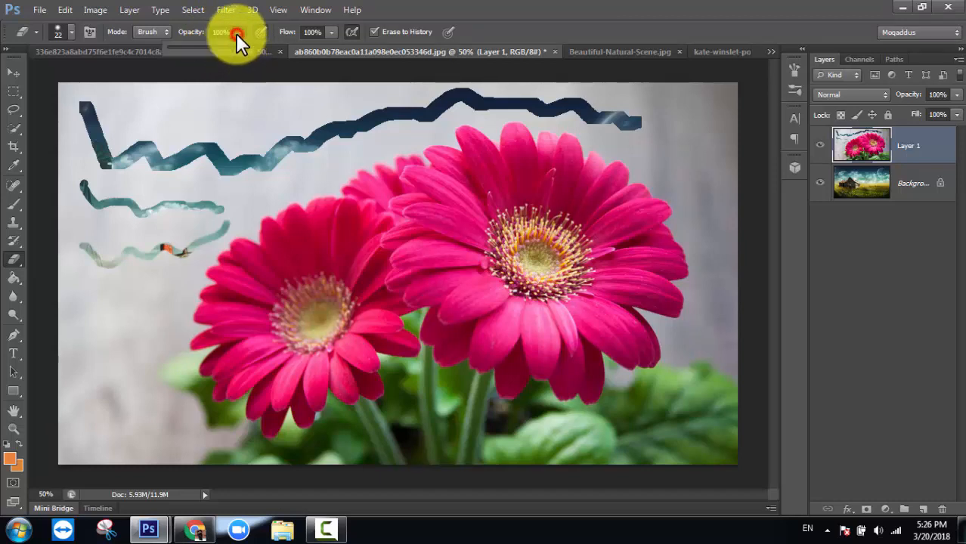
{"action": "left_click_drag", "start_coordinate": [235, 49], "coordinate": [301, 76]}
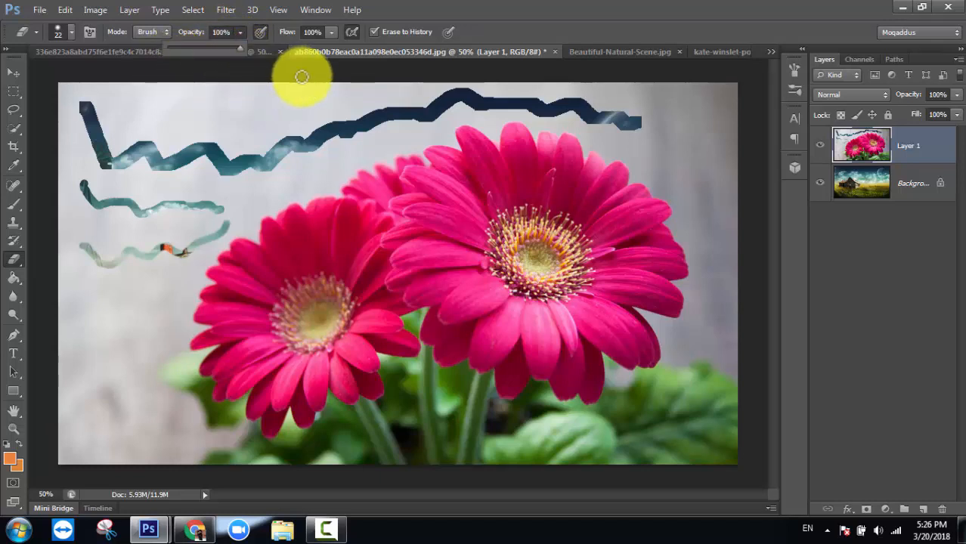
{"action": "mouse_move", "coordinate": [144, 115]}
{"action": "left_mouse_down"}
{"action": "mouse_move", "coordinate": [270, 117]}
{"action": "mouse_move", "coordinate": [273, 106]}
{"action": "left_mouse_up"}
- Enlarge the eraser to 88 px and erase a single spot on the Block-mode band
{"action": "right_click", "coordinate": [272, 105]}
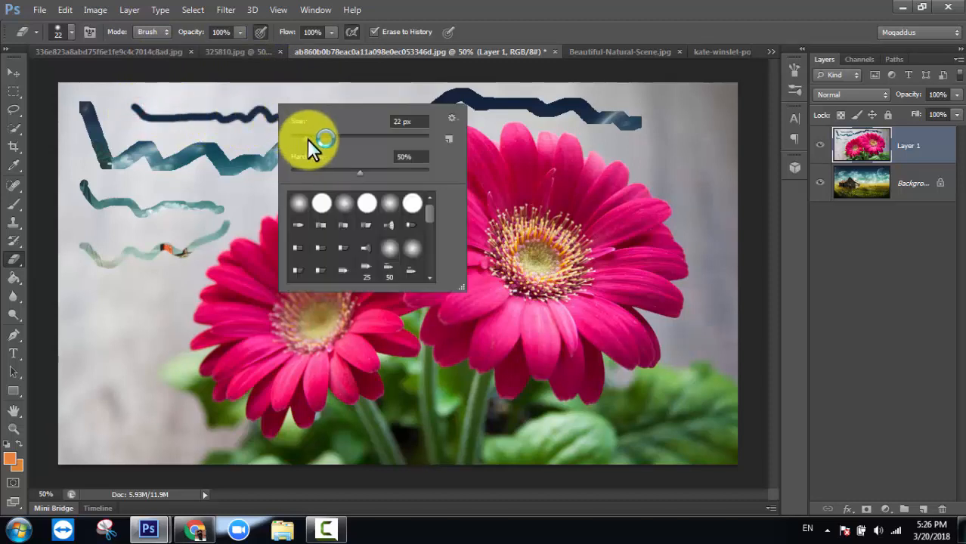
{"action": "left_click_drag", "start_coordinate": [307, 140], "coordinate": [350, 138]}
{"action": "left_click", "coordinate": [198, 160]}
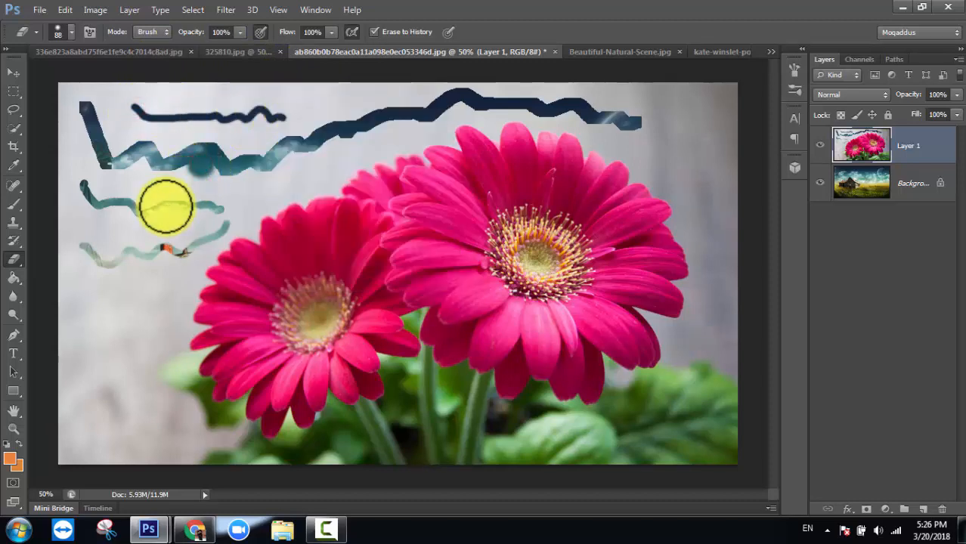
- Undo the Block, Pencil and Brush strokes so the flower layer is whole again
{"action": "key", "text": "ctrl+alt+z"}
{"action": "key", "text": "ctrl+alt+z"}
{"action": "key", "text": "ctrl+alt+z"}
{"action": "key", "text": "ctrl+alt+z"}
{"action": "key", "text": "ctrl+alt+z"}
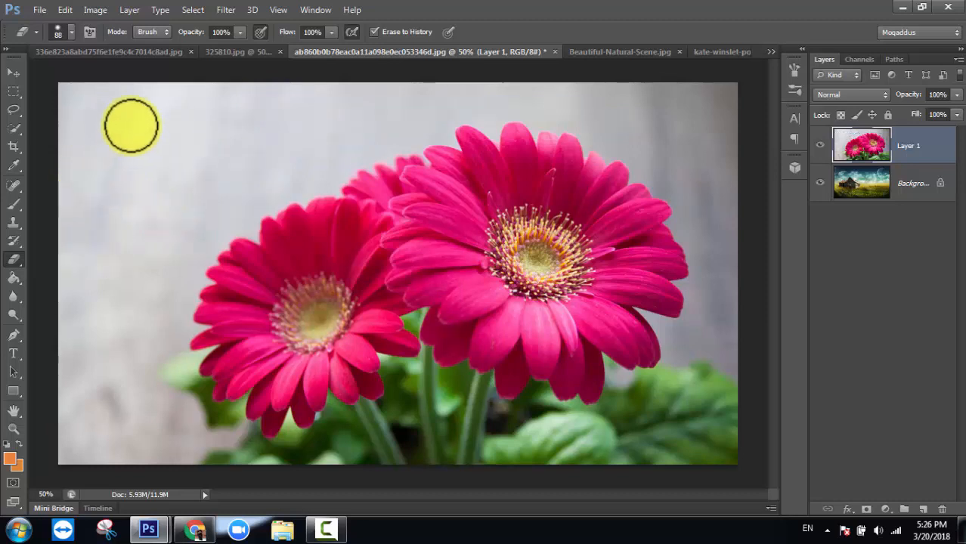
- Erase the freehand letters "C" and "h" at 100% opacity, and broad strokes around them and over the farmhouse at 55% opacity
{"action": "mouse_move", "coordinate": [131, 121]}
{"action": "left_mouse_down"}
{"action": "mouse_move", "coordinate": [90, 155]}
{"action": "mouse_move", "coordinate": [97, 219]}
{"action": "mouse_move", "coordinate": [172, 201]}
{"action": "left_mouse_up"}
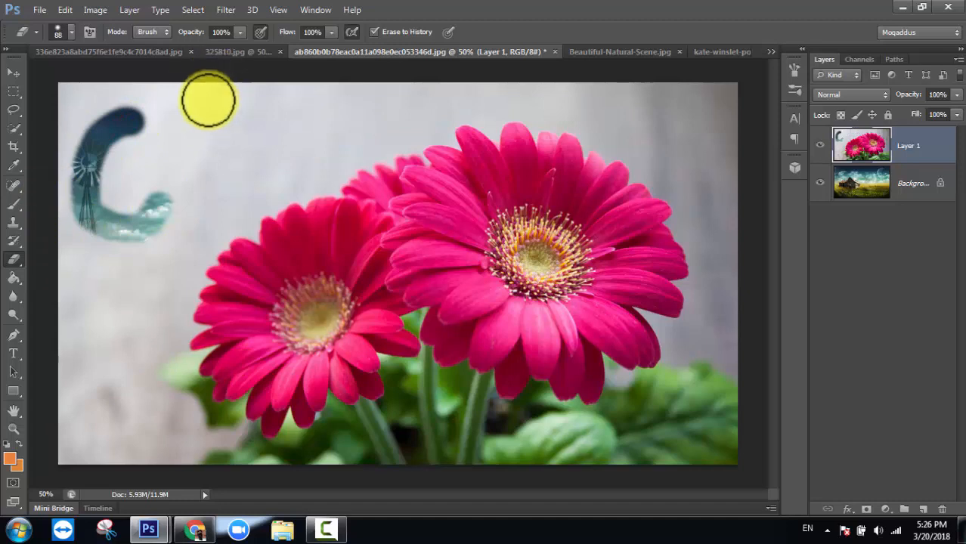
{"action": "mouse_move", "coordinate": [202, 95]}
{"action": "left_mouse_down"}
{"action": "mouse_move", "coordinate": [201, 169]}
{"action": "mouse_move", "coordinate": [228, 139]}
{"action": "mouse_move", "coordinate": [265, 171]}
{"action": "mouse_move", "coordinate": [302, 160]}
{"action": "left_mouse_up"}
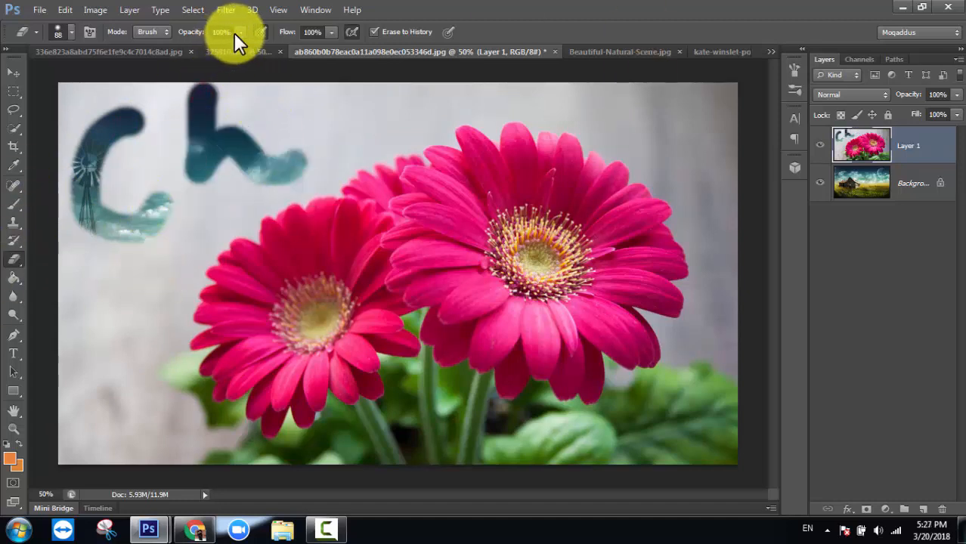
{"action": "left_click_drag", "start_coordinate": [241, 32], "coordinate": [208, 46]}
{"action": "mouse_move", "coordinate": [278, 92]}
{"action": "left_mouse_down"}
{"action": "mouse_move", "coordinate": [299, 115]}
{"action": "mouse_move", "coordinate": [342, 108]}
{"action": "mouse_move", "coordinate": [368, 130]}
{"action": "mouse_move", "coordinate": [407, 134]}
{"action": "mouse_move", "coordinate": [319, 142]}
{"action": "mouse_move", "coordinate": [219, 199]}
{"action": "mouse_move", "coordinate": [167, 246]}
{"action": "mouse_move", "coordinate": [107, 375]}
{"action": "mouse_move", "coordinate": [93, 264]}
{"action": "mouse_move", "coordinate": [109, 415]}
{"action": "mouse_move", "coordinate": [167, 225]}
{"action": "mouse_move", "coordinate": [121, 286]}
{"action": "mouse_move", "coordinate": [115, 388]}
{"action": "mouse_move", "coordinate": [113, 243]}
{"action": "mouse_move", "coordinate": [144, 158]}
{"action": "mouse_move", "coordinate": [98, 250]}
{"action": "mouse_move", "coordinate": [81, 329]}
{"action": "mouse_move", "coordinate": [80, 172]}
{"action": "mouse_move", "coordinate": [72, 296]}
{"action": "mouse_move", "coordinate": [94, 201]}
{"action": "mouse_move", "coordinate": [238, 135]}
{"action": "mouse_move", "coordinate": [136, 225]}
{"action": "mouse_move", "coordinate": [277, 126]}
{"action": "mouse_move", "coordinate": [142, 276]}
{"action": "mouse_move", "coordinate": [172, 222]}
{"action": "left_mouse_up"}
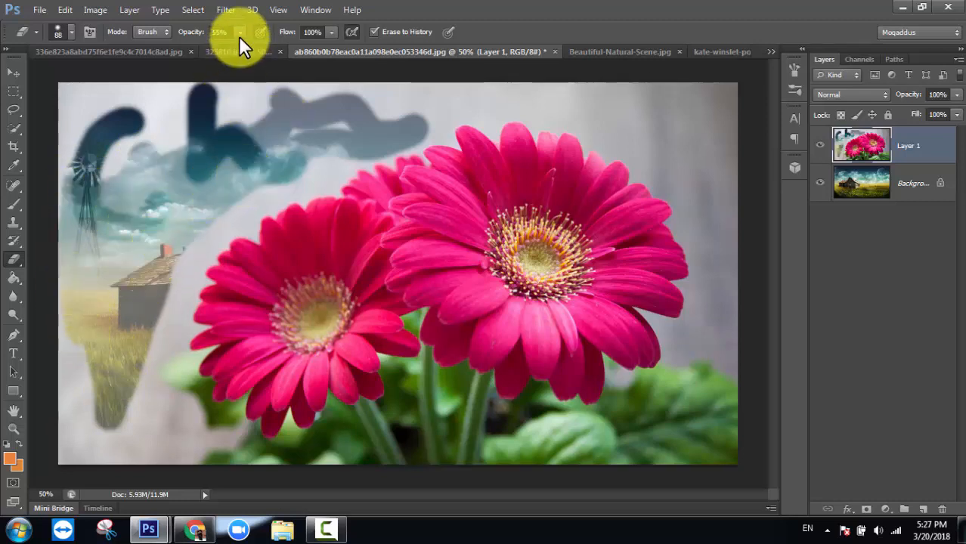
- Lower the eraser opacity to 12% and erase faint strokes above the large flower and beside the farmhouse area
{"action": "left_click_drag", "start_coordinate": [240, 31], "coordinate": [209, 46]}
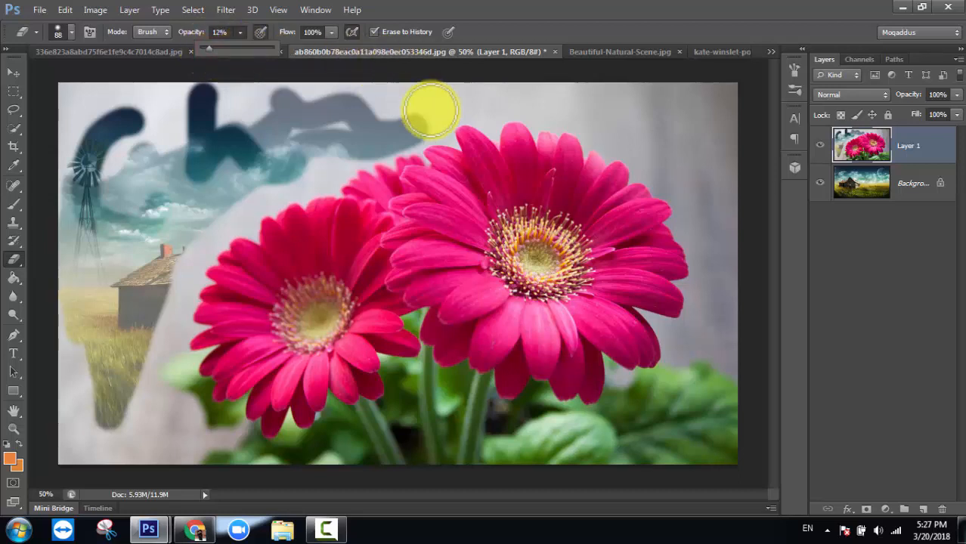
{"action": "left_click_drag", "start_coordinate": [431, 109], "coordinate": [528, 111]}
{"action": "mouse_move", "coordinate": [214, 198]}
{"action": "left_mouse_down"}
{"action": "mouse_move", "coordinate": [266, 255]}
{"action": "mouse_move", "coordinate": [182, 331]}
{"action": "mouse_move", "coordinate": [197, 226]}
{"action": "mouse_move", "coordinate": [143, 408]}
{"action": "mouse_move", "coordinate": [219, 165]}
{"action": "left_mouse_up"}
- Lower the eraser opacity to 1% and brush over the background around the farmhouse
{"action": "left_click", "coordinate": [238, 34]}
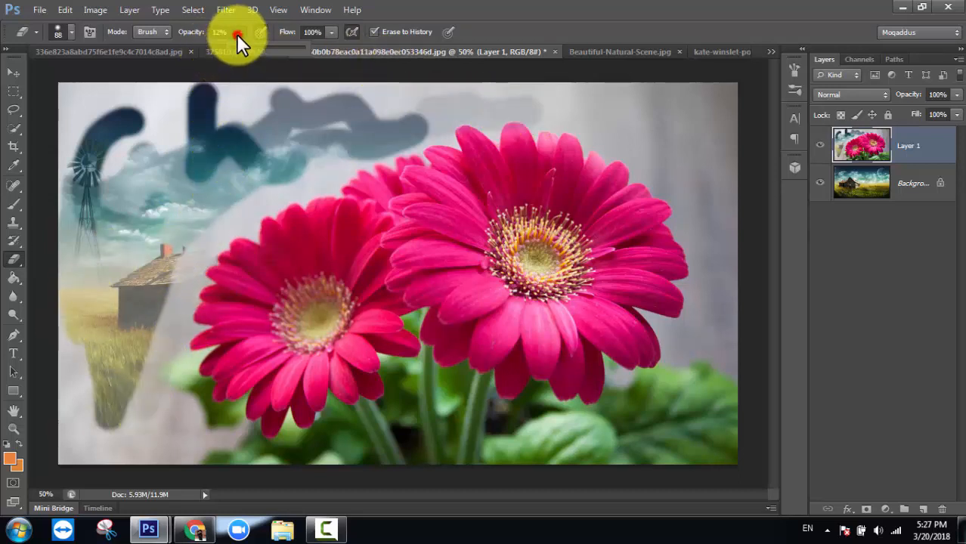
{"action": "left_click_drag", "start_coordinate": [236, 44], "coordinate": [227, 47]}
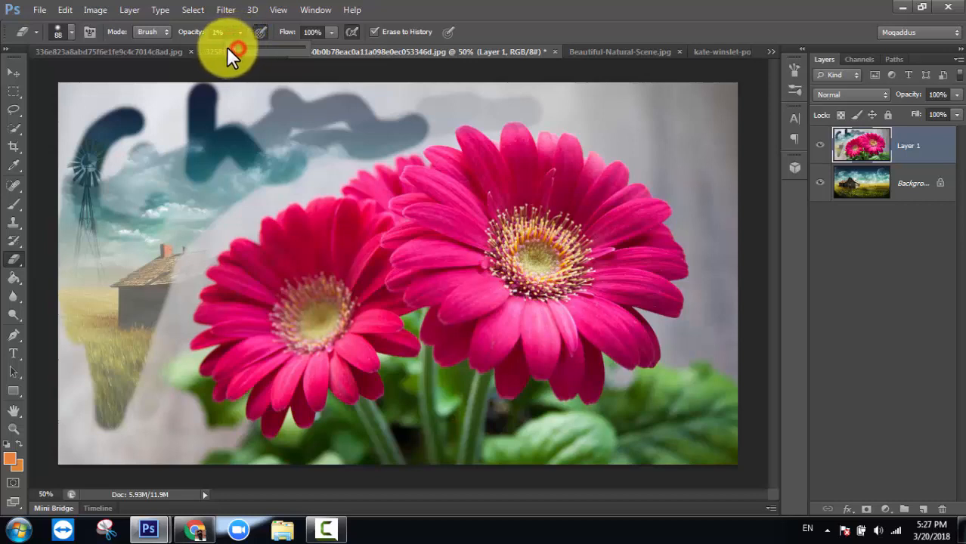
{"action": "left_click_drag", "start_coordinate": [137, 358], "coordinate": [190, 267]}
{"action": "mouse_move", "coordinate": [192, 219]}
{"action": "left_mouse_down"}
{"action": "mouse_move", "coordinate": [171, 350]}
{"action": "mouse_move", "coordinate": [214, 229]}
{"action": "mouse_move", "coordinate": [161, 366]}
{"action": "mouse_move", "coordinate": [180, 283]}
{"action": "left_mouse_up"}
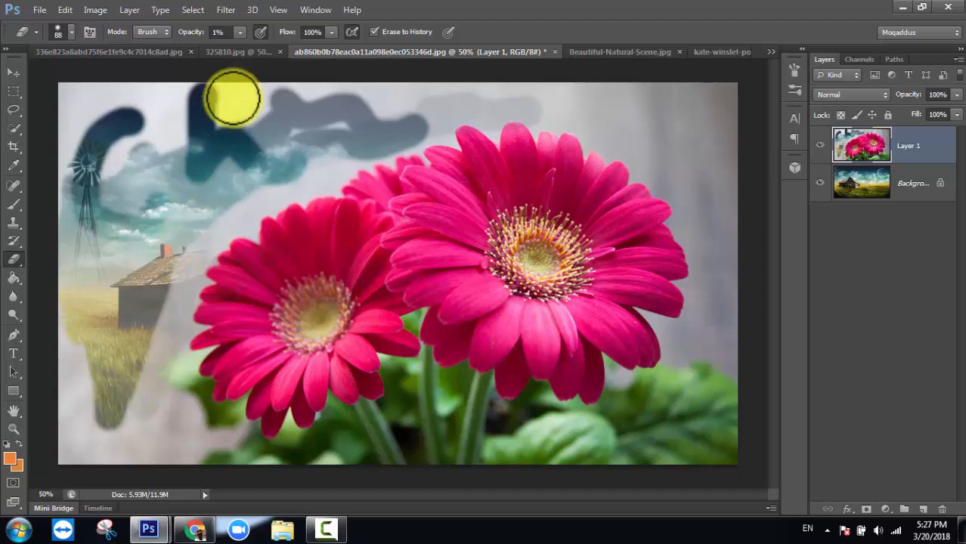
- Set the eraser opacity to 8% and erase over the lower background and across the upper part of the flower photo
{"action": "left_click", "coordinate": [239, 32]}
{"action": "left_click_drag", "start_coordinate": [237, 44], "coordinate": [244, 46]}
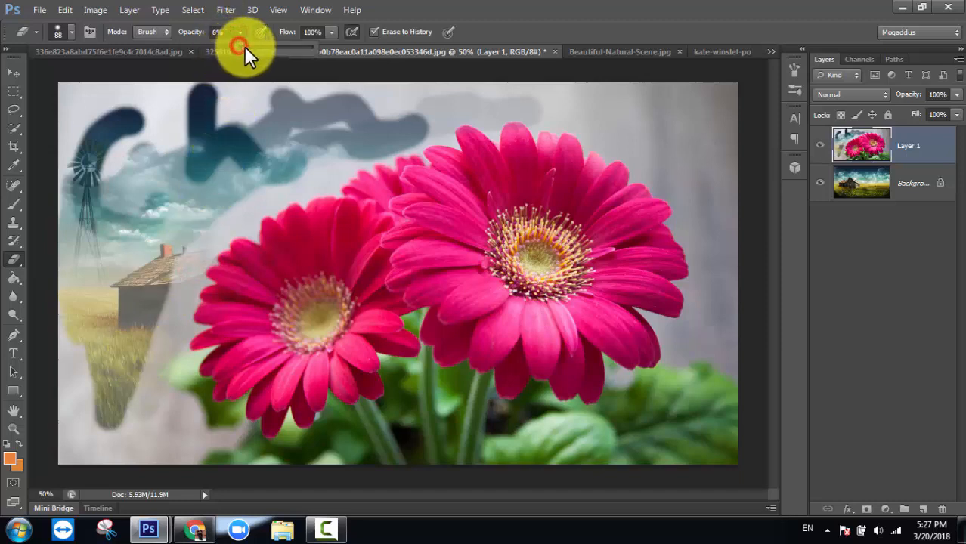
{"action": "mouse_move", "coordinate": [154, 383]}
{"action": "left_mouse_down"}
{"action": "mouse_move", "coordinate": [143, 374]}
{"action": "mouse_move", "coordinate": [110, 420]}
{"action": "mouse_move", "coordinate": [76, 344]}
{"action": "mouse_move", "coordinate": [87, 378]}
{"action": "left_mouse_up"}
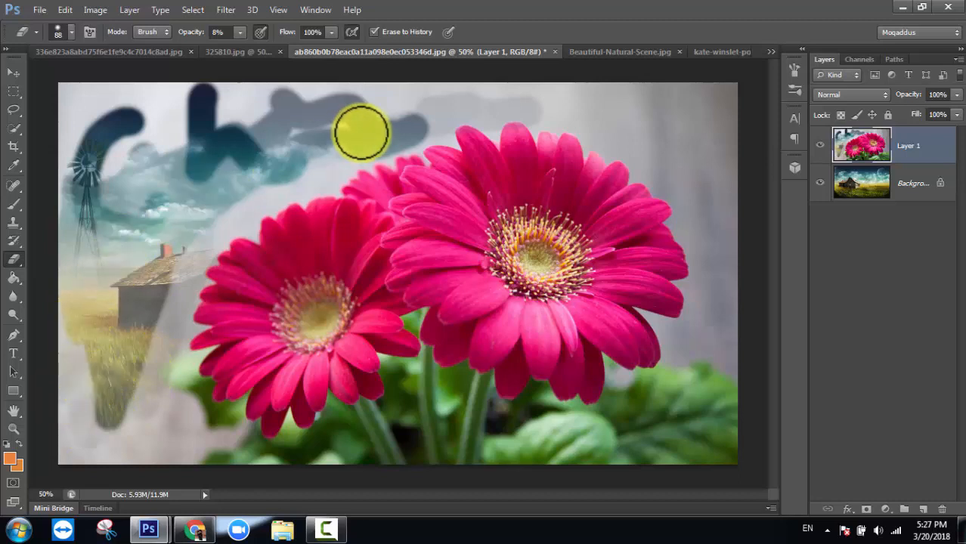
{"action": "mouse_move", "coordinate": [50, 102]}
{"action": "left_mouse_down"}
{"action": "mouse_move", "coordinate": [259, 112]}
{"action": "mouse_move", "coordinate": [587, 96]}
{"action": "mouse_move", "coordinate": [200, 146]}
{"action": "mouse_move", "coordinate": [468, 166]}
{"action": "left_mouse_up"}
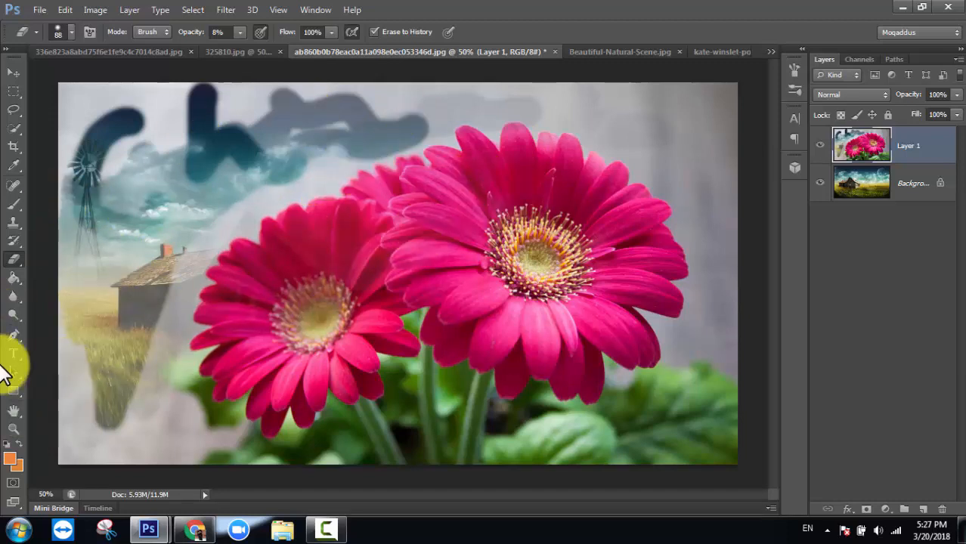
- Undo all the strokes erased at the different opacity settings
{"action": "key", "text": "ctrl+alt+z"}
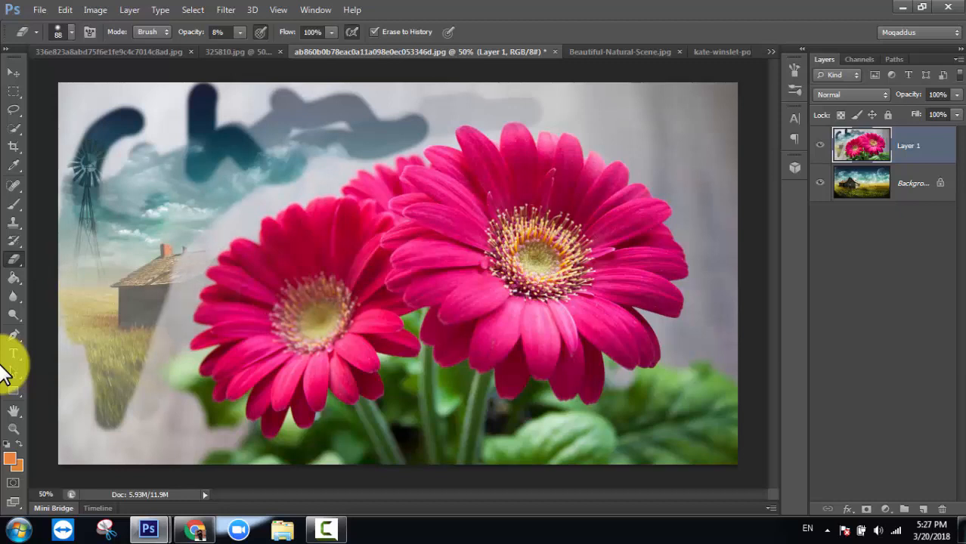
{"action": "key", "text": "ctrl+alt+z"}
{"action": "key", "text": "ctrl+alt+z"}
{"action": "key", "text": "ctrl+alt+z"}
{"action": "key", "text": "ctrl+alt+z"}
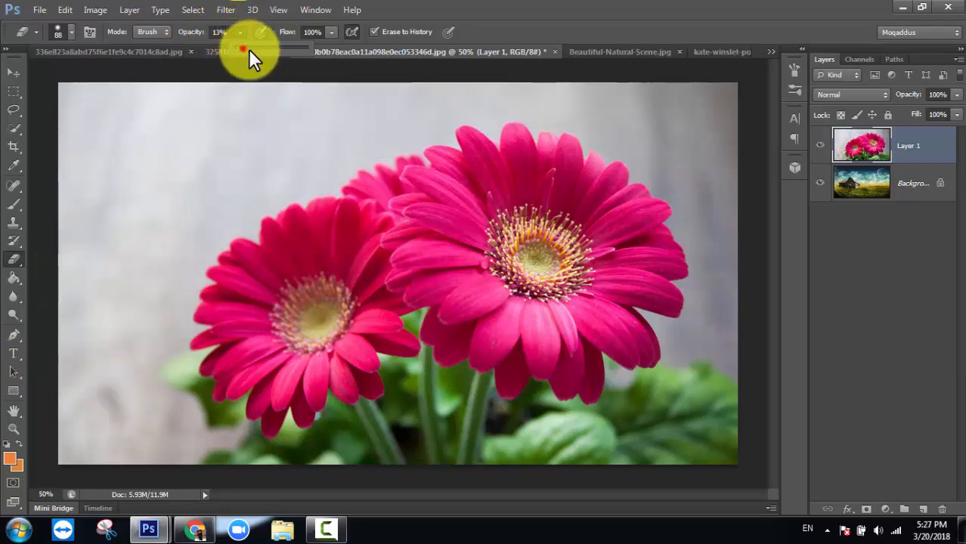
- Set the eraser opacity to 100% and erase two horizontal bands across the flowers, the first at 100% flow and the second at 51%
{"action": "left_click", "coordinate": [517, 28]}
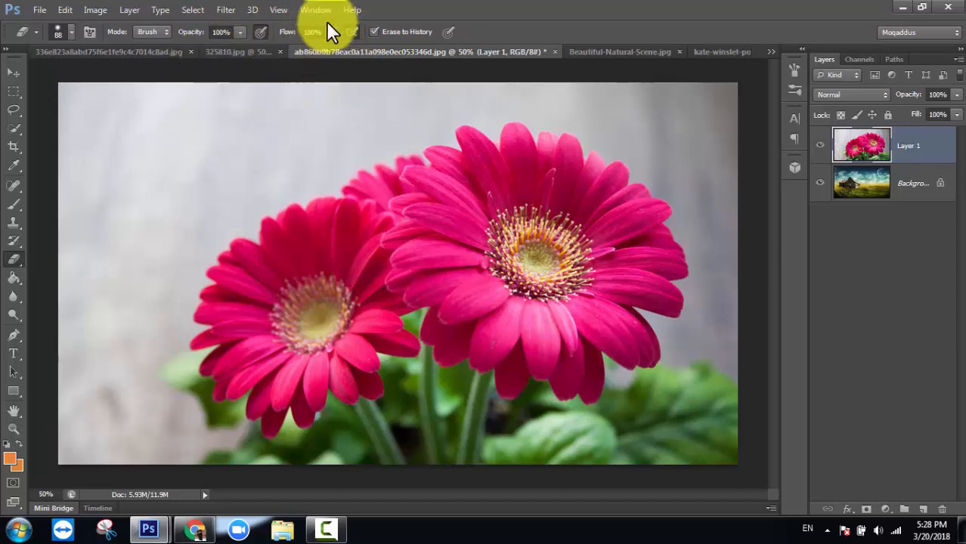
{"action": "left_click_drag", "start_coordinate": [87, 154], "coordinate": [626, 157]}
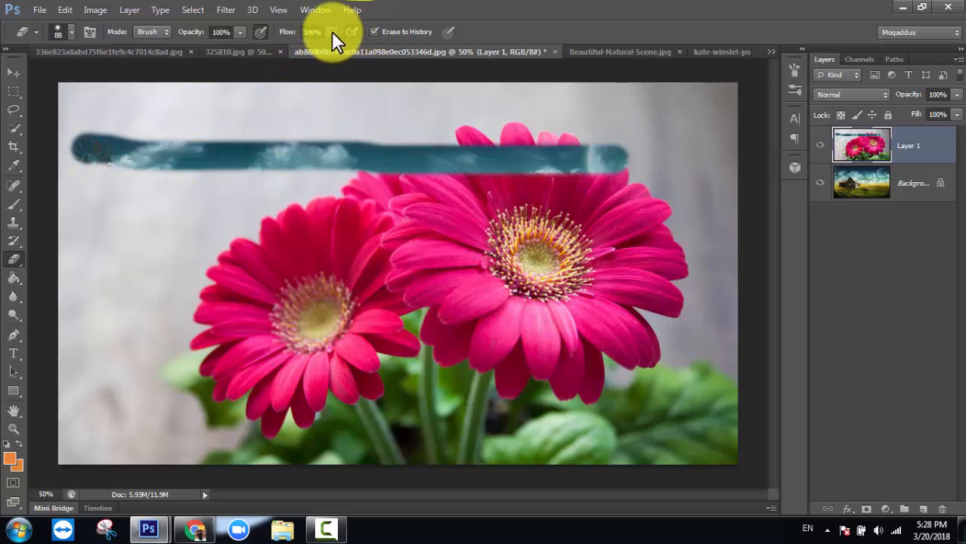
{"action": "mouse_move", "coordinate": [295, 47]}
{"action": "left_mouse_down"}
{"action": "mouse_move", "coordinate": [249, 52]}
{"action": "mouse_move", "coordinate": [295, 47]}
{"action": "left_mouse_up"}
{"action": "left_click_drag", "start_coordinate": [88, 197], "coordinate": [671, 202]}
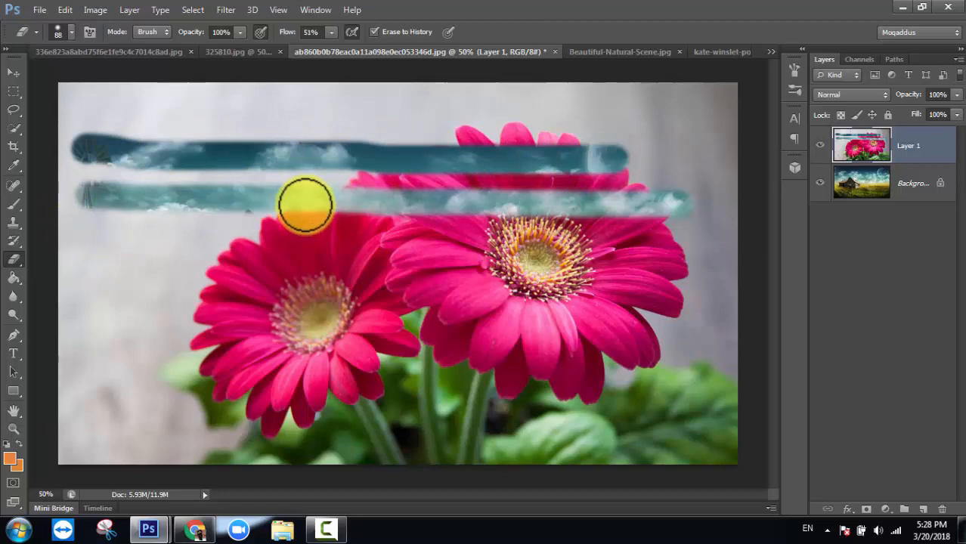
- Raise the eraser flow to 100% and erase a third horizontal band through the flower centre to the photo's right edge
{"action": "left_click", "coordinate": [332, 35]}
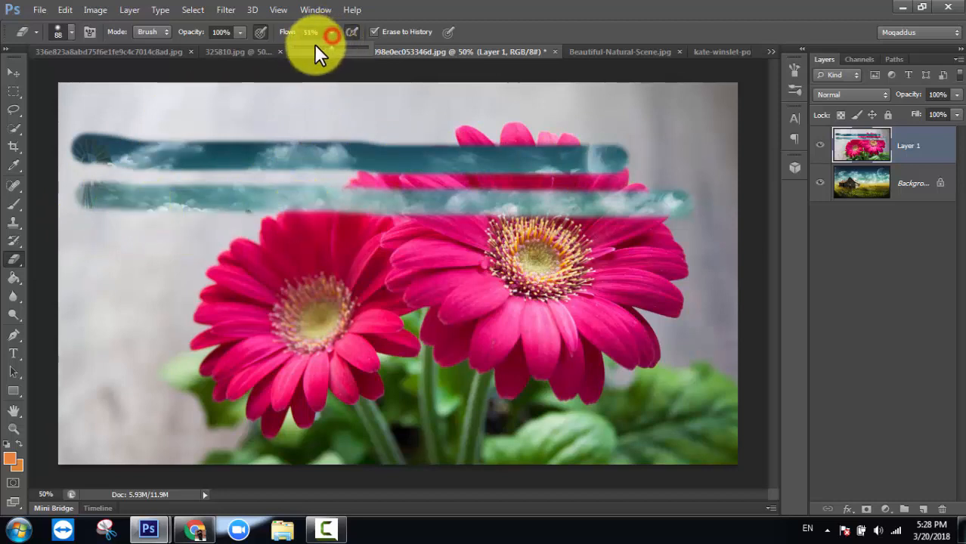
{"action": "left_click_drag", "start_coordinate": [342, 47], "coordinate": [372, 52]}
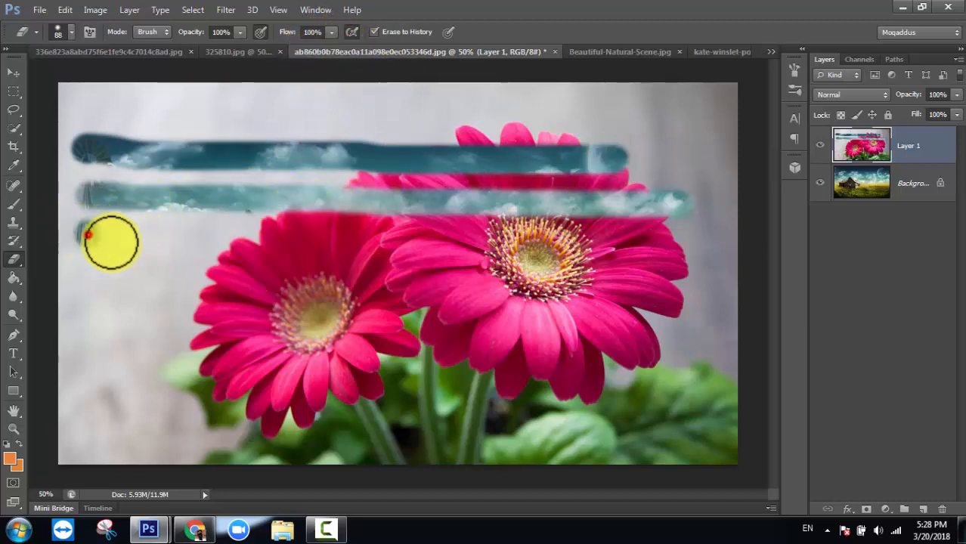
{"action": "mouse_move", "coordinate": [94, 243]}
{"action": "left_mouse_down"}
{"action": "mouse_move", "coordinate": [238, 251]}
{"action": "mouse_move", "coordinate": [776, 243]}
{"action": "left_mouse_up"}
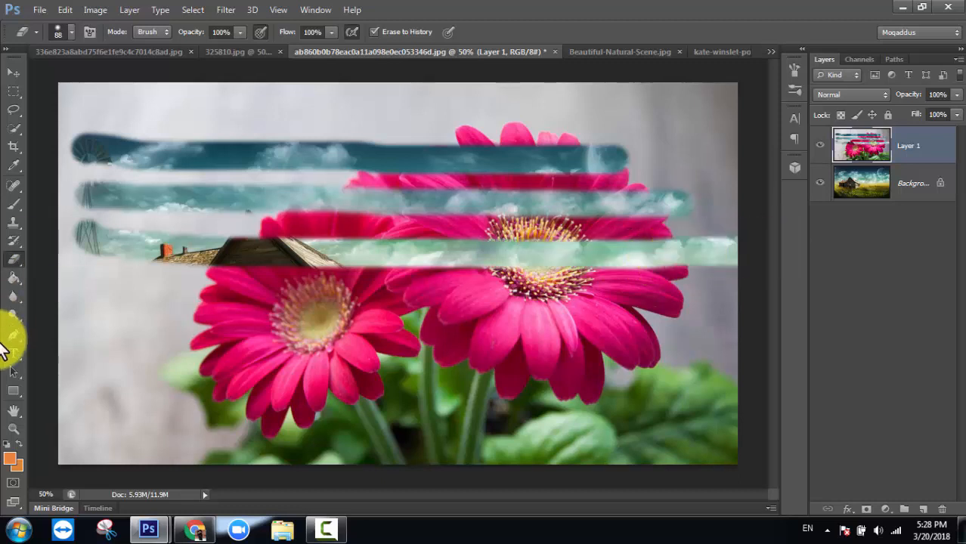
- Erase a fourth horizontal band at 24% flow, then hide and reshow the flower layer to compare
{"action": "mouse_move", "coordinate": [333, 33]}
{"action": "left_mouse_down"}
{"action": "mouse_move", "coordinate": [317, 53]}
{"action": "mouse_move", "coordinate": [290, 52]}
{"action": "left_mouse_up"}
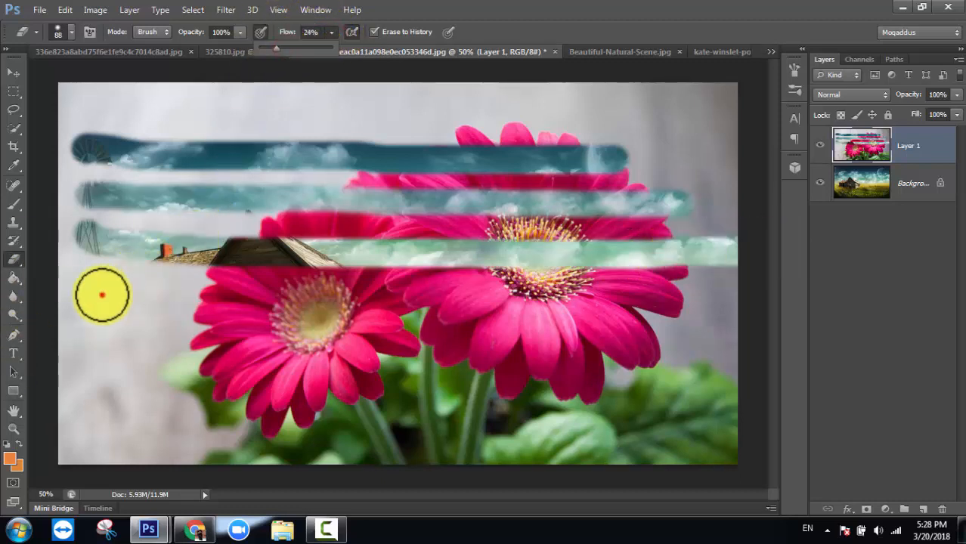
{"action": "left_click_drag", "start_coordinate": [101, 295], "coordinate": [768, 297]}
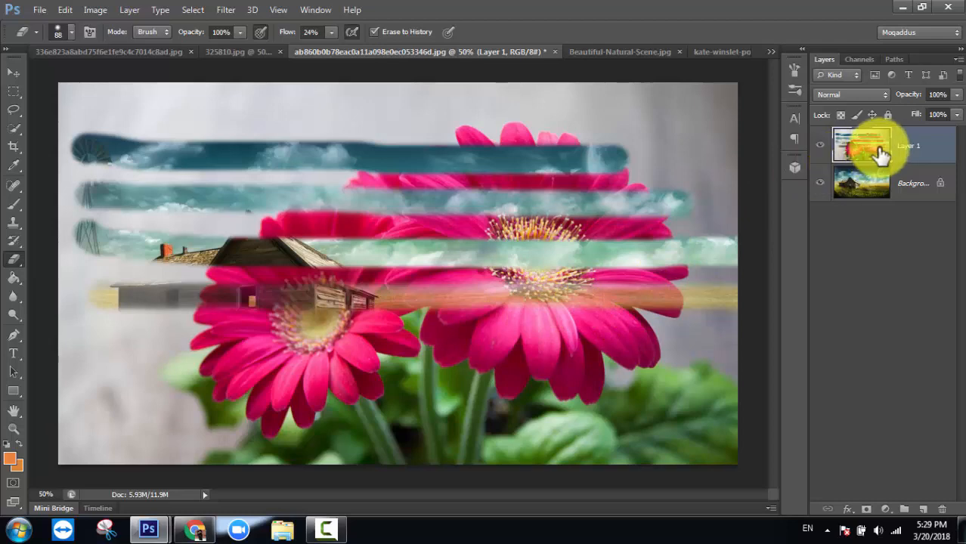
{"action": "left_click", "coordinate": [820, 146]}
{"action": "left_click", "coordinate": [821, 146]}
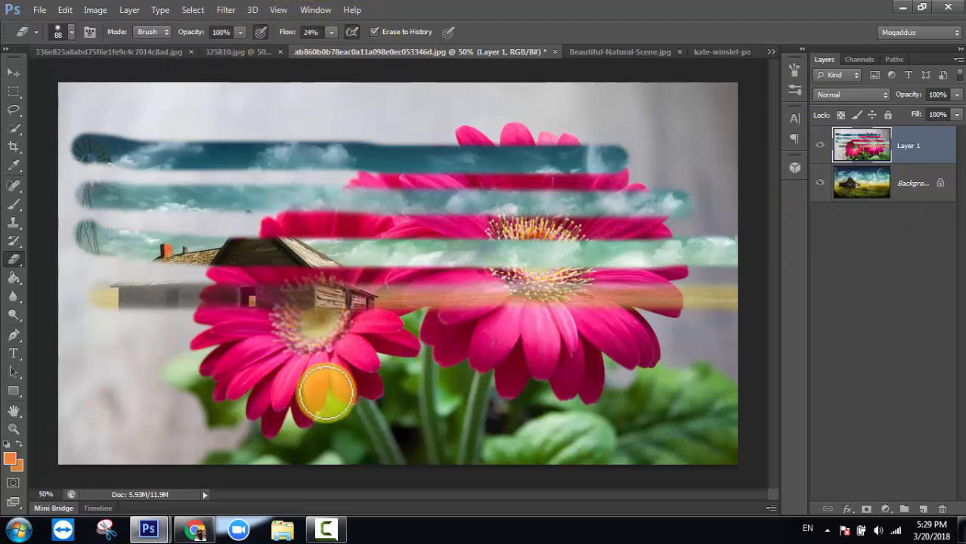
- Undo the four horizontal bands erased at the different flow settings
{"action": "key", "text": "ctrl+alt+z"}
{"action": "key", "text": "ctrl+alt+z"}
{"action": "key", "text": "ctrl+alt+z"}
{"action": "key", "text": "ctrl+alt+z"}
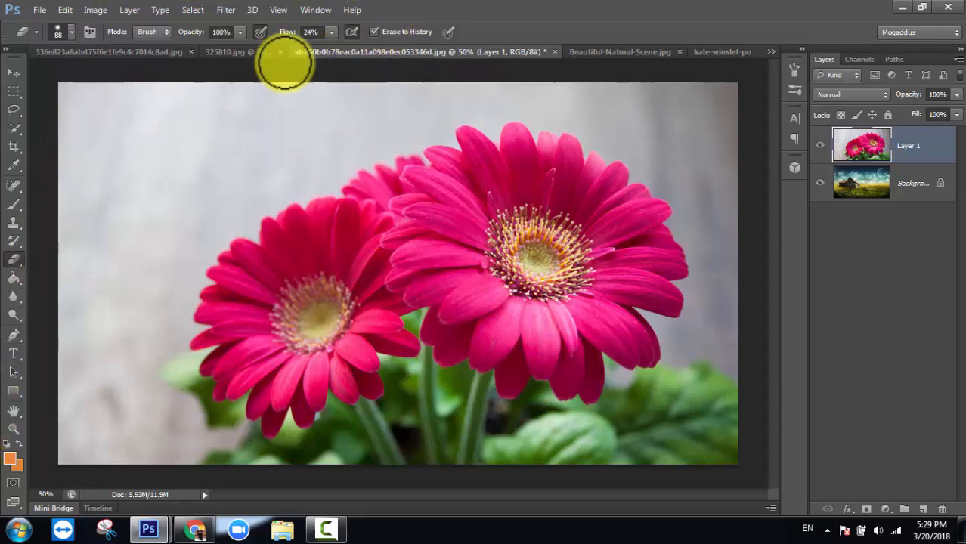
- Turn off the eraser's airbrush-style build-up and erase a single dab in the photo's upper-left background
{"action": "left_click", "coordinate": [350, 32]}
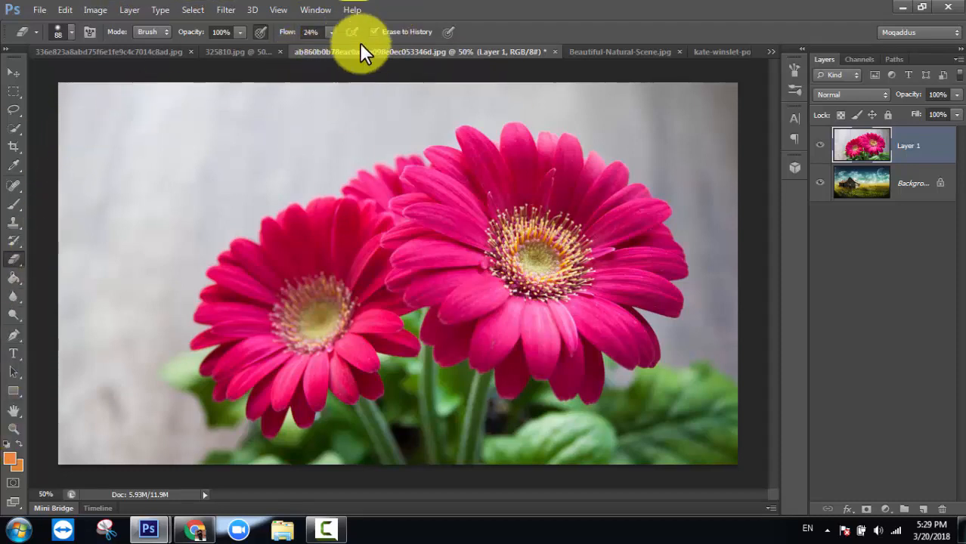
{"action": "left_click", "coordinate": [100, 139]}
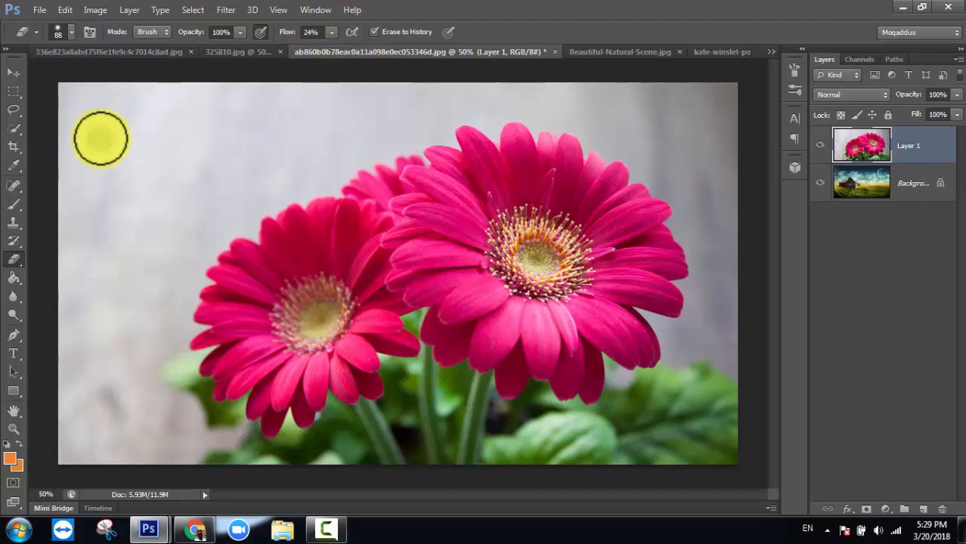
- Erase a V-shaped stroke in the photo's left background and, with airbrush-style build-up on, a column of dabs plus one dab beside it
{"action": "mouse_move", "coordinate": [100, 139]}
{"action": "left_mouse_down"}
{"action": "mouse_move", "coordinate": [98, 297]}
{"action": "mouse_move", "coordinate": [114, 418]}
{"action": "mouse_move", "coordinate": [198, 205]}
{"action": "left_mouse_up"}
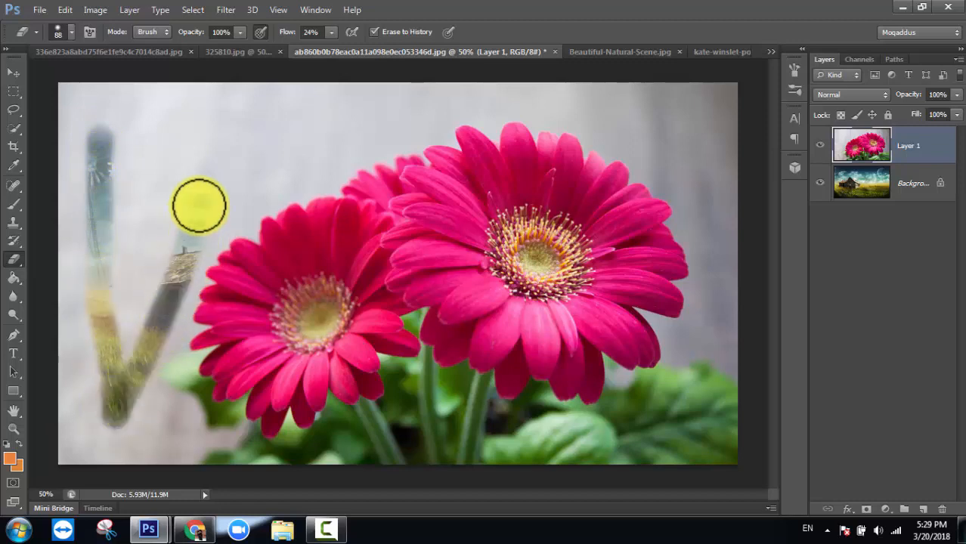
{"action": "left_click", "coordinate": [353, 32]}
{"action": "left_click", "coordinate": [265, 107]}
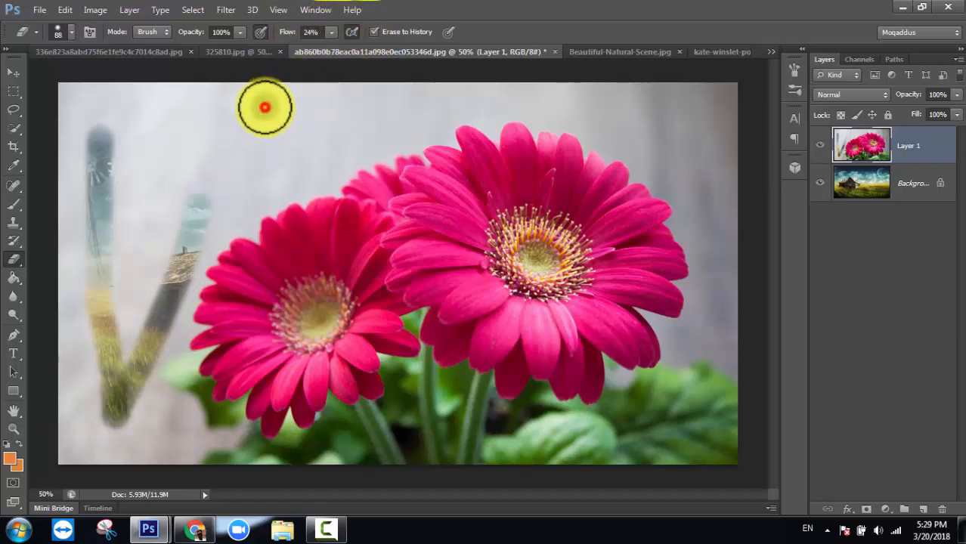
{"action": "left_click_drag", "start_coordinate": [264, 107], "coordinate": [267, 242]}
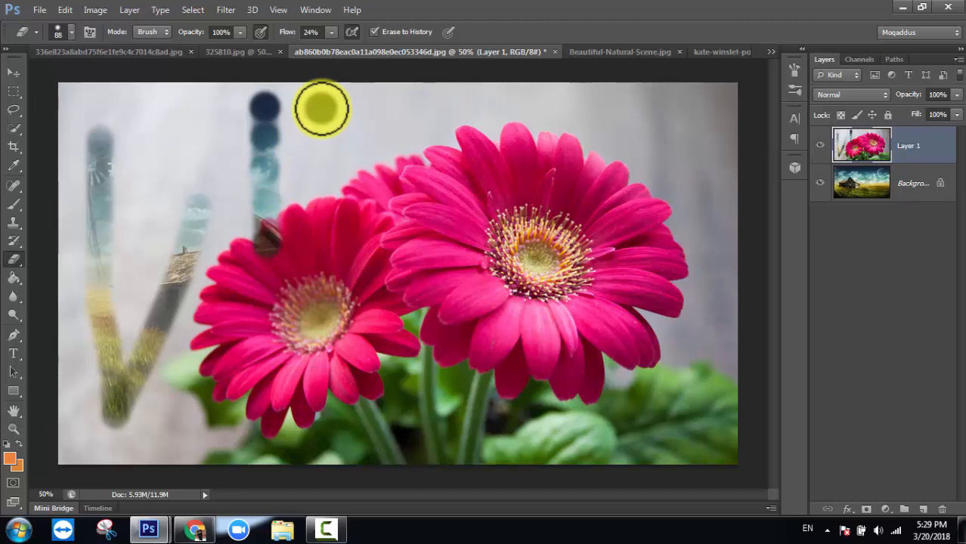
{"action": "left_click", "coordinate": [322, 108]}
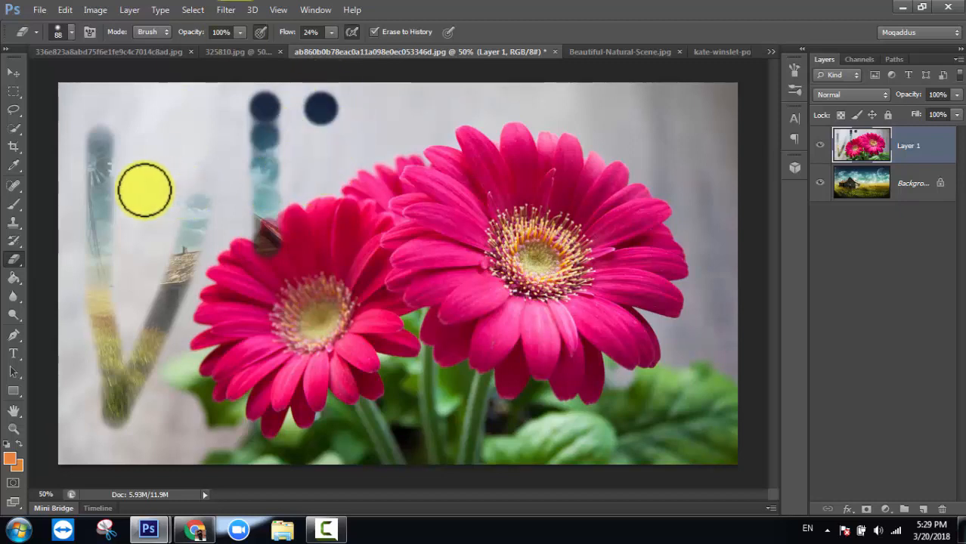
- Turn off airbrush-style build-up and erase single dabs above the flowers with Erase to History switched off and back on
{"action": "left_click", "coordinate": [353, 133]}
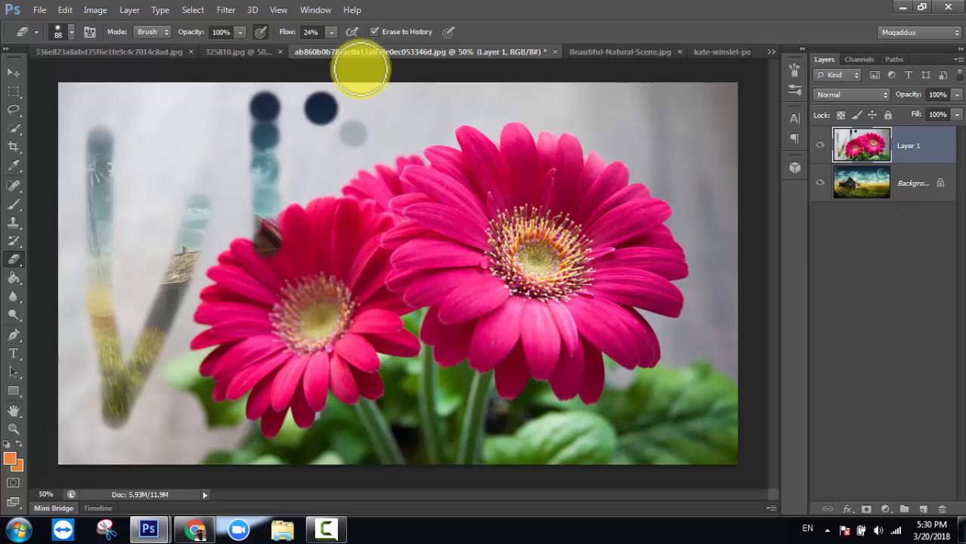
{"action": "left_click", "coordinate": [373, 32]}
{"action": "left_click", "coordinate": [397, 109]}
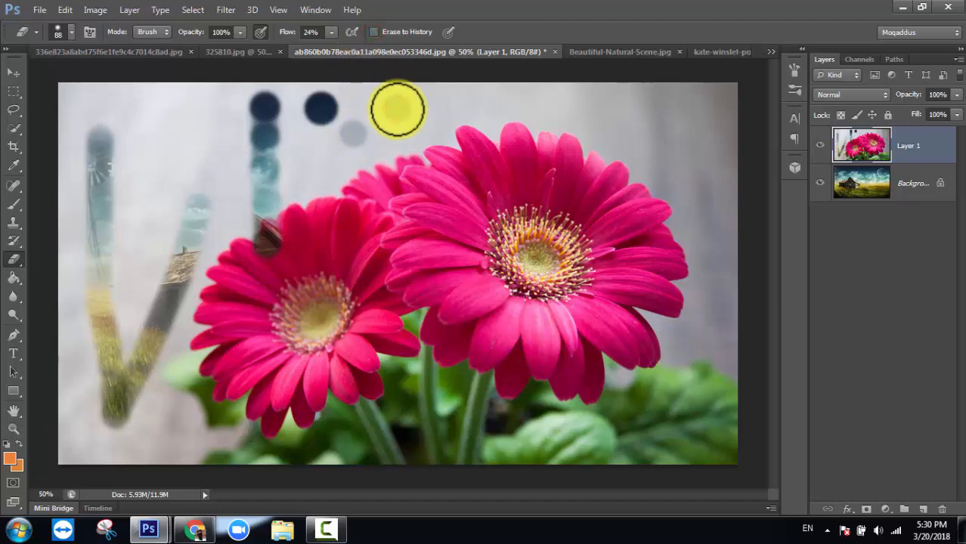
{"action": "left_click", "coordinate": [374, 32]}
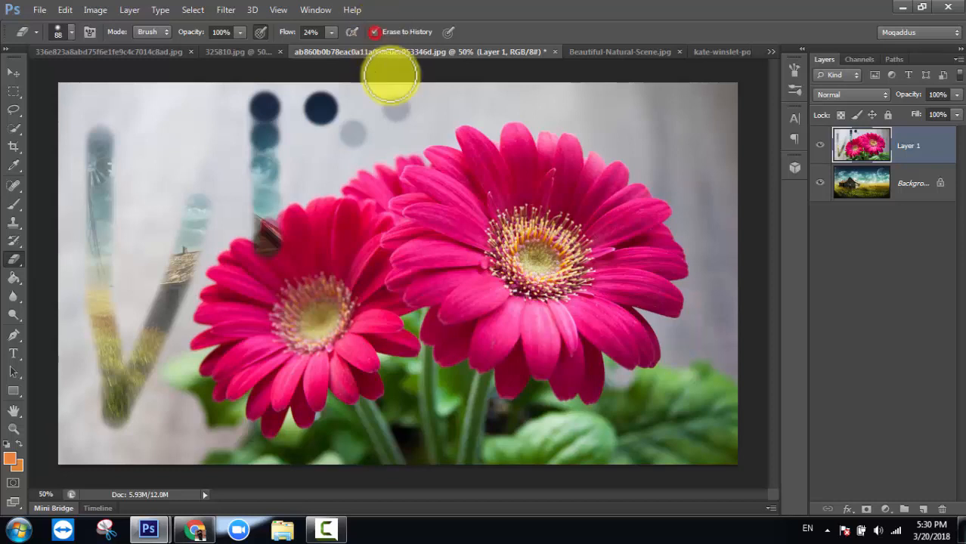
{"action": "left_click", "coordinate": [391, 142]}
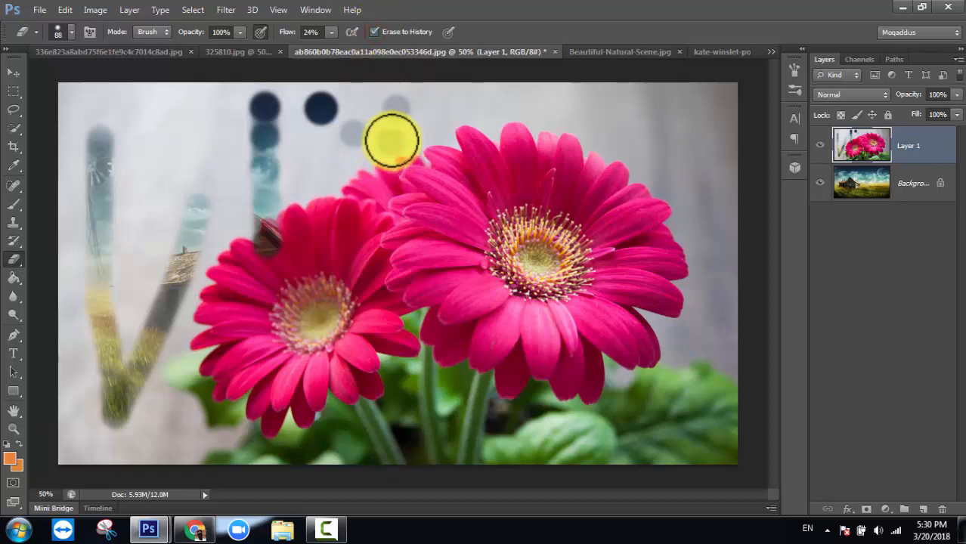
{"action": "left_click", "coordinate": [428, 119]}
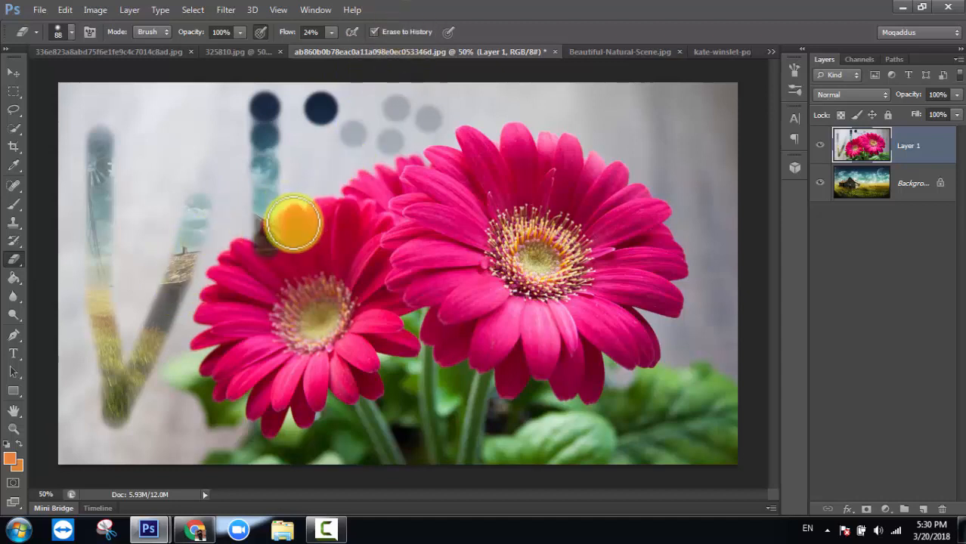
- Erase broad strokes across both flowers, and undo all the eraser strokes and dabs made on the flower layer
{"action": "mouse_move", "coordinate": [610, 175]}
{"action": "left_mouse_down"}
{"action": "mouse_move", "coordinate": [206, 316]}
{"action": "mouse_move", "coordinate": [547, 184]}
{"action": "mouse_move", "coordinate": [455, 223]}
{"action": "mouse_move", "coordinate": [516, 233]}
{"action": "mouse_move", "coordinate": [482, 218]}
{"action": "mouse_move", "coordinate": [360, 259]}
{"action": "mouse_move", "coordinate": [458, 281]}
{"action": "mouse_move", "coordinate": [429, 360]}
{"action": "mouse_move", "coordinate": [334, 161]}
{"action": "mouse_move", "coordinate": [415, 83]}
{"action": "left_mouse_up"}
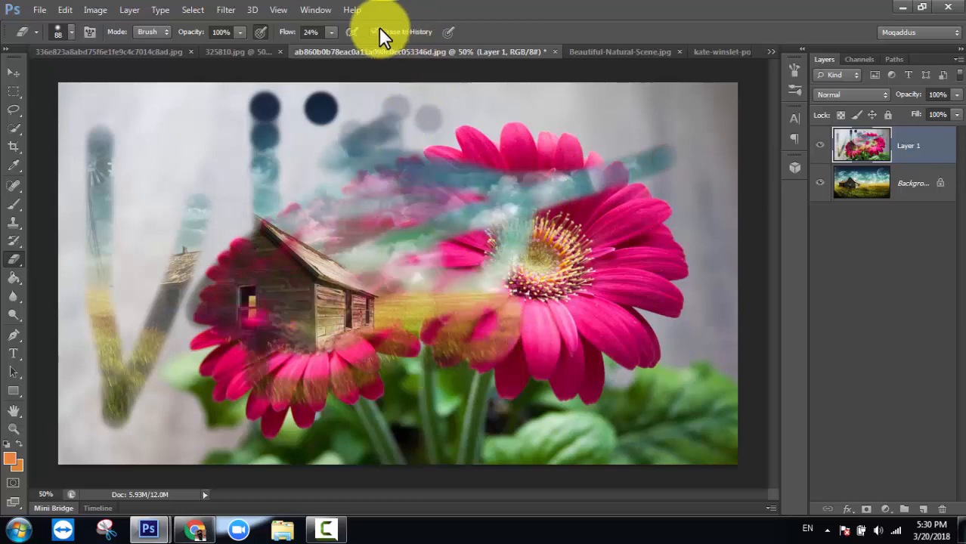
{"action": "left_click_drag", "start_coordinate": [609, 178], "coordinate": [445, 167]}
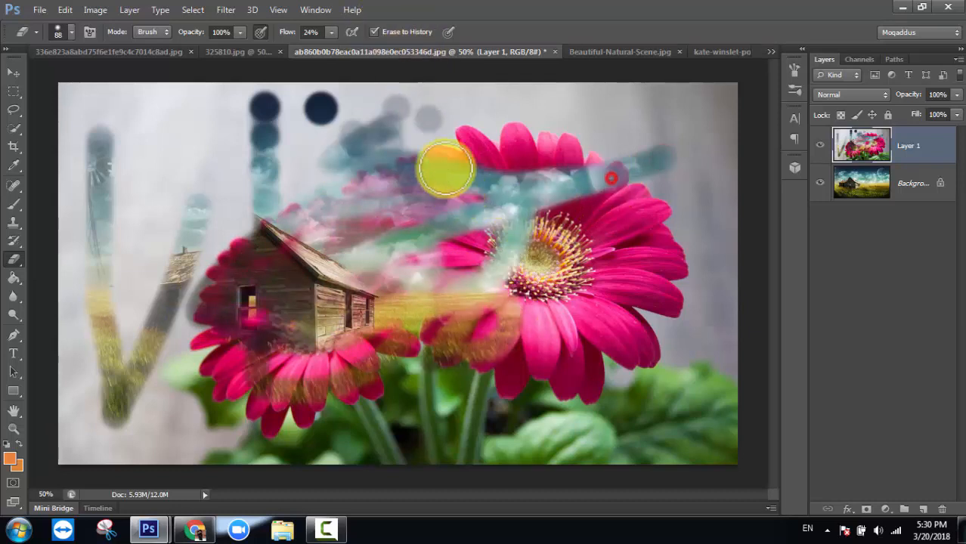
{"action": "key", "text": "ctrl+alt+z"}
{"action": "key", "text": "ctrl+alt+z"}
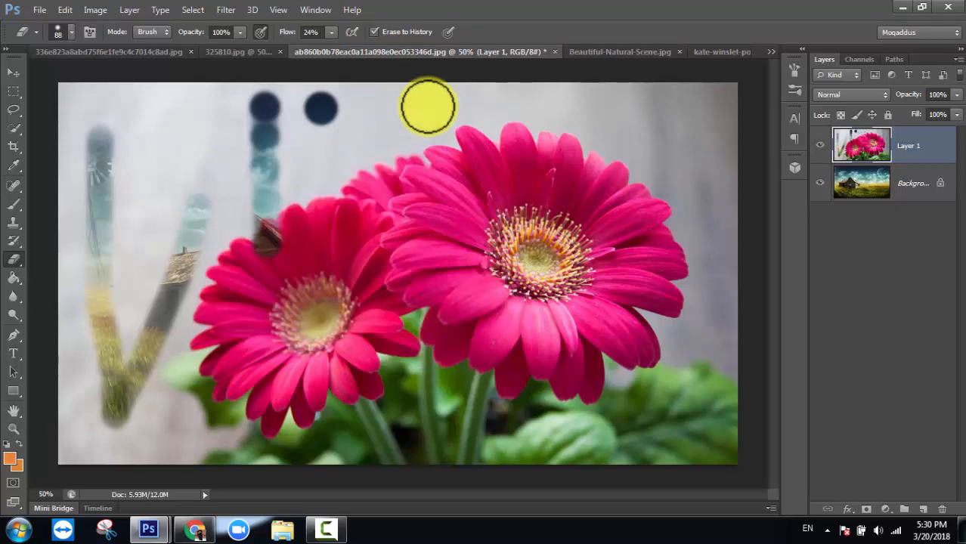
{"action": "key", "text": "ctrl+alt+z"}
{"action": "key", "text": "ctrl+alt+z"}
{"action": "key", "text": "ctrl+alt+z"}
- Disable Erase to History and, with the eraser enlarged to 135 px, erase the grey background left of and above the flowers
{"action": "left_click", "coordinate": [377, 31]}
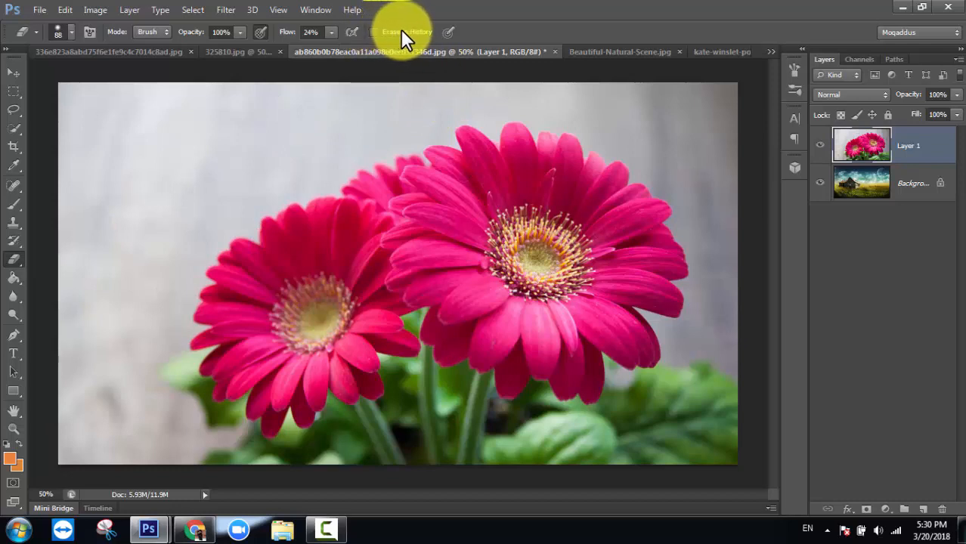
{"action": "mouse_move", "coordinate": [140, 380]}
{"action": "left_mouse_down"}
{"action": "mouse_move", "coordinate": [167, 398]}
{"action": "mouse_move", "coordinate": [131, 424]}
{"action": "mouse_move", "coordinate": [165, 438]}
{"action": "mouse_move", "coordinate": [180, 344]}
{"action": "mouse_move", "coordinate": [156, 307]}
{"action": "mouse_move", "coordinate": [152, 214]}
{"action": "mouse_move", "coordinate": [123, 214]}
{"action": "left_mouse_up"}
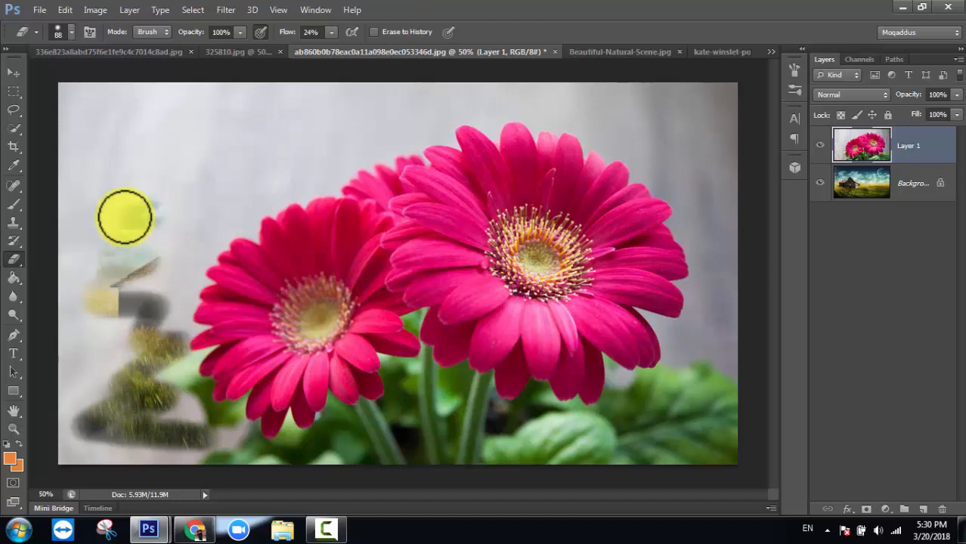
{"action": "right_click", "coordinate": [151, 214]}
{"action": "left_click_drag", "start_coordinate": [222, 241], "coordinate": [224, 242]}
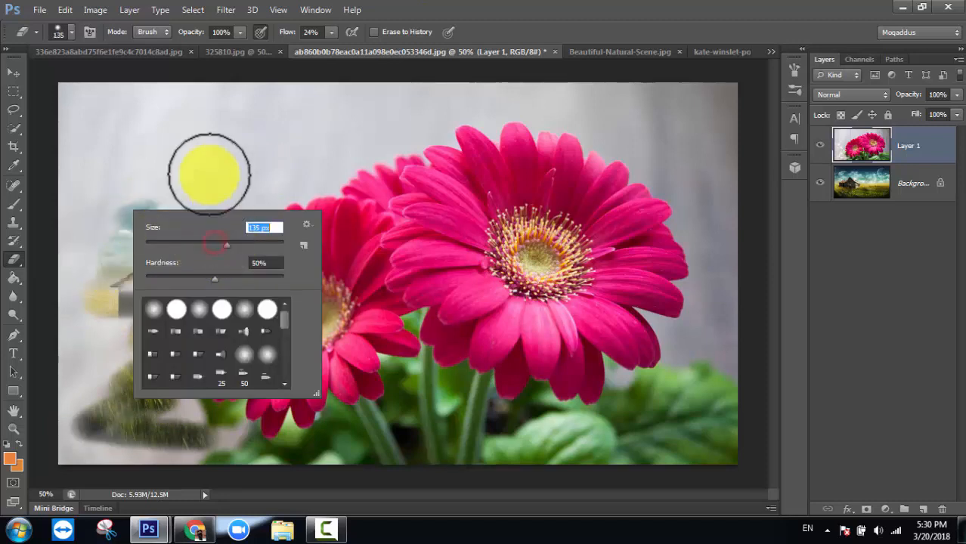
{"action": "left_click", "coordinate": [210, 171]}
{"action": "mouse_move", "coordinate": [112, 132]}
{"action": "left_mouse_down"}
{"action": "mouse_move", "coordinate": [164, 126]}
{"action": "mouse_move", "coordinate": [288, 140]}
{"action": "mouse_move", "coordinate": [206, 193]}
{"action": "mouse_move", "coordinate": [117, 147]}
{"action": "mouse_move", "coordinate": [69, 212]}
{"action": "mouse_move", "coordinate": [303, 123]}
{"action": "mouse_move", "coordinate": [271, 133]}
{"action": "mouse_move", "coordinate": [118, 233]}
{"action": "mouse_move", "coordinate": [88, 409]}
{"action": "left_mouse_up"}
{"action": "mouse_move", "coordinate": [136, 461]}
{"action": "left_mouse_down"}
{"action": "mouse_move", "coordinate": [181, 370]}
{"action": "mouse_move", "coordinate": [166, 297]}
{"action": "mouse_move", "coordinate": [187, 236]}
{"action": "mouse_move", "coordinate": [168, 251]}
{"action": "mouse_move", "coordinate": [303, 170]}
{"action": "mouse_move", "coordinate": [271, 182]}
{"action": "mouse_move", "coordinate": [527, 111]}
{"action": "mouse_move", "coordinate": [301, 102]}
{"action": "mouse_move", "coordinate": [183, 112]}
{"action": "mouse_move", "coordinate": [519, 147]}
{"action": "mouse_move", "coordinate": [678, 133]}
{"action": "mouse_move", "coordinate": [654, 88]}
{"action": "mouse_move", "coordinate": [600, 110]}
{"action": "mouse_move", "coordinate": [698, 117]}
{"action": "mouse_move", "coordinate": [559, 173]}
{"action": "mouse_move", "coordinate": [671, 164]}
{"action": "mouse_move", "coordinate": [594, 123]}
{"action": "mouse_move", "coordinate": [485, 134]}
{"action": "mouse_move", "coordinate": [585, 141]}
{"action": "mouse_move", "coordinate": [441, 140]}
{"action": "mouse_move", "coordinate": [487, 118]}
{"action": "mouse_move", "coordinate": [555, 134]}
{"action": "mouse_move", "coordinate": [510, 160]}
{"action": "mouse_move", "coordinate": [420, 178]}
{"action": "mouse_move", "coordinate": [656, 168]}
{"action": "mouse_move", "coordinate": [416, 177]}
{"action": "mouse_move", "coordinate": [555, 118]}
{"action": "mouse_move", "coordinate": [666, 158]}
{"action": "left_mouse_up"}
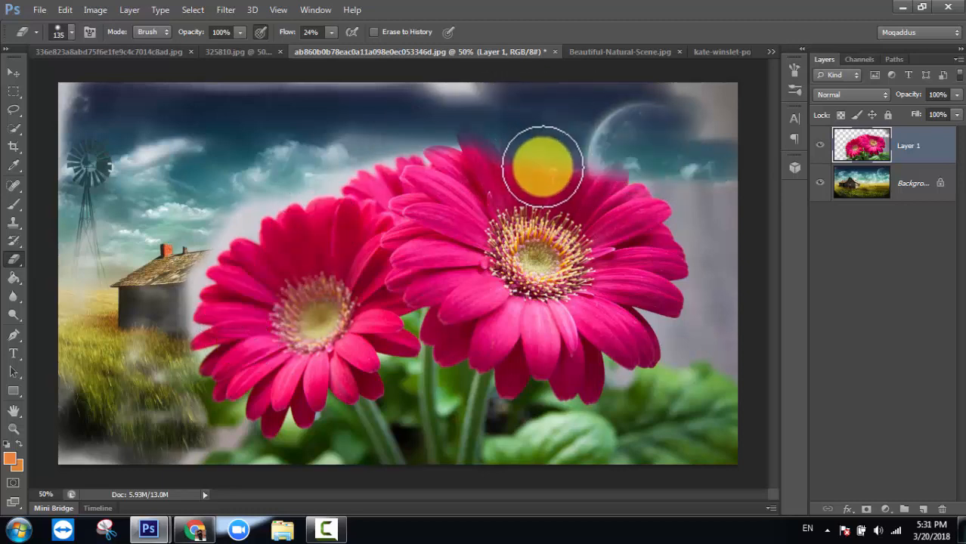
{"action": "key", "text": "ctrl+z"}
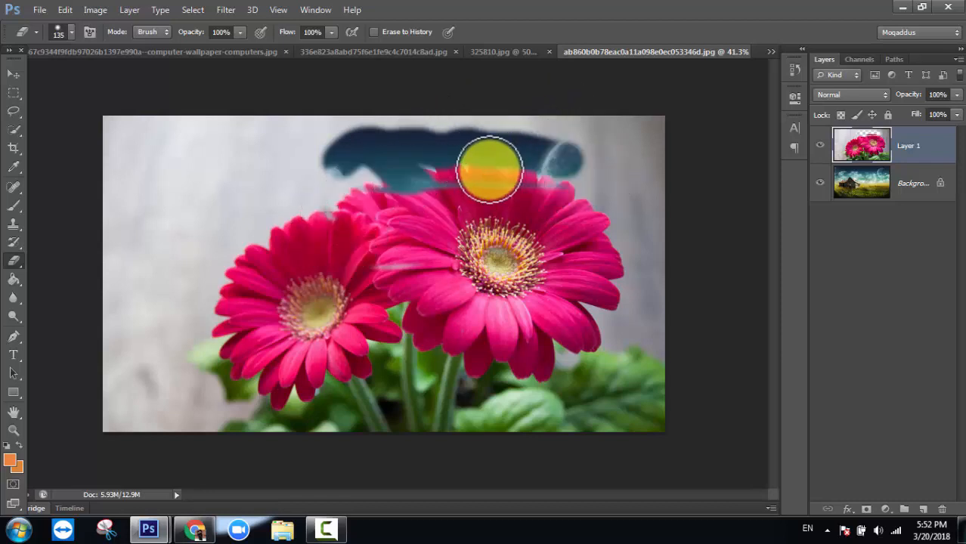
- Erase the background and petal tips above the flowers, and paint that area back with Erase to History enabled
{"action": "mouse_move", "coordinate": [490, 169]}
{"action": "left_mouse_down"}
{"action": "mouse_move", "coordinate": [311, 173]}
{"action": "mouse_move", "coordinate": [220, 235]}
{"action": "mouse_move", "coordinate": [449, 172]}
{"action": "left_mouse_up"}
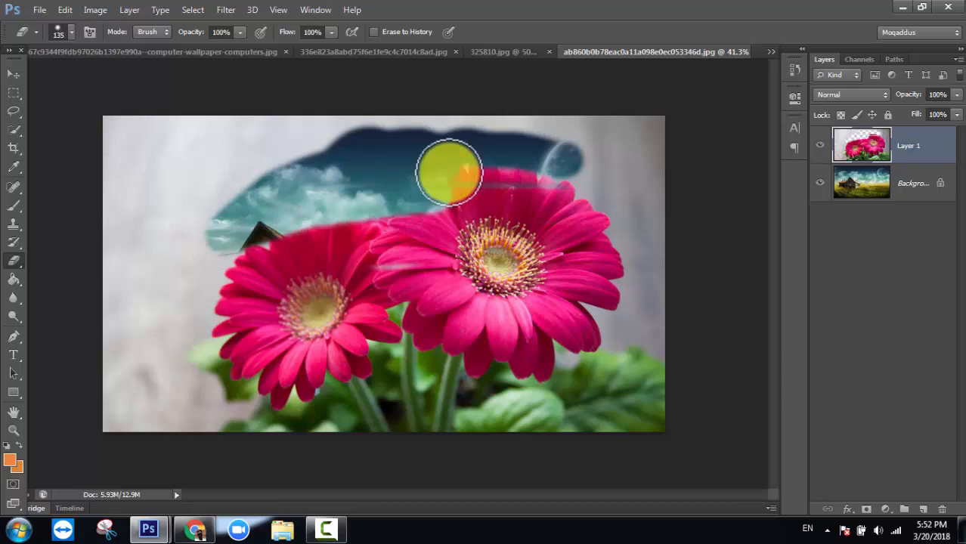
{"action": "left_click", "coordinate": [374, 31]}
{"action": "mouse_move", "coordinate": [224, 240]}
{"action": "left_mouse_down"}
{"action": "mouse_move", "coordinate": [363, 206]}
{"action": "mouse_move", "coordinate": [609, 199]}
{"action": "mouse_move", "coordinate": [486, 177]}
{"action": "mouse_move", "coordinate": [378, 186]}
{"action": "mouse_move", "coordinate": [312, 231]}
{"action": "mouse_move", "coordinate": [405, 182]}
{"action": "mouse_move", "coordinate": [480, 171]}
{"action": "mouse_move", "coordinate": [595, 196]}
{"action": "mouse_move", "coordinate": [437, 171]}
{"action": "mouse_move", "coordinate": [234, 287]}
{"action": "mouse_move", "coordinate": [246, 237]}
{"action": "mouse_move", "coordinate": [212, 241]}
{"action": "mouse_move", "coordinate": [236, 198]}
{"action": "mouse_move", "coordinate": [318, 198]}
{"action": "mouse_move", "coordinate": [254, 208]}
{"action": "mouse_move", "coordinate": [334, 194]}
{"action": "mouse_move", "coordinate": [364, 176]}
{"action": "mouse_move", "coordinate": [272, 192]}
{"action": "mouse_move", "coordinate": [345, 210]}
{"action": "mouse_move", "coordinate": [423, 162]}
{"action": "mouse_move", "coordinate": [330, 156]}
{"action": "mouse_move", "coordinate": [266, 201]}
{"action": "left_mouse_up"}
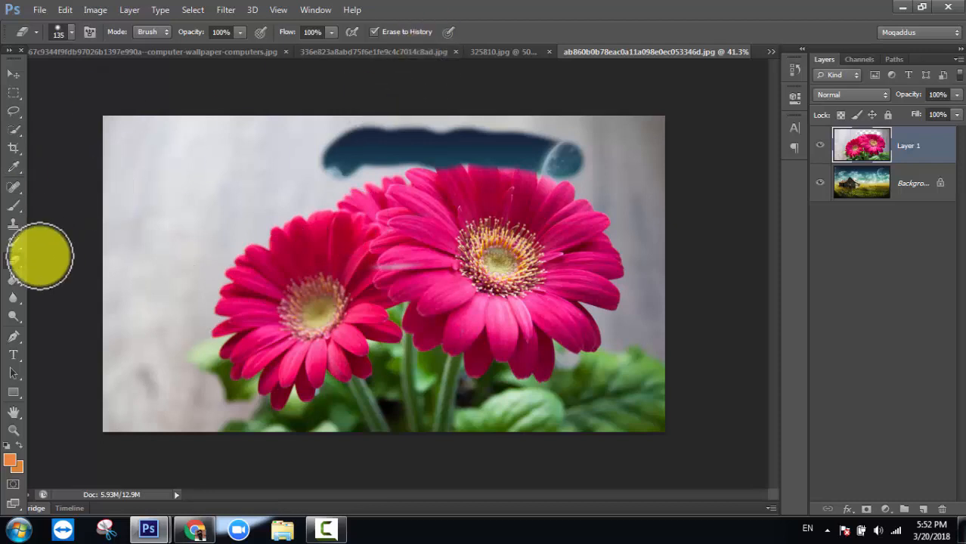
- Switch to the Background Eraser Tool and erase a single dab in the photo's upper-left background
{"action": "left_click", "coordinate": [13, 260]}
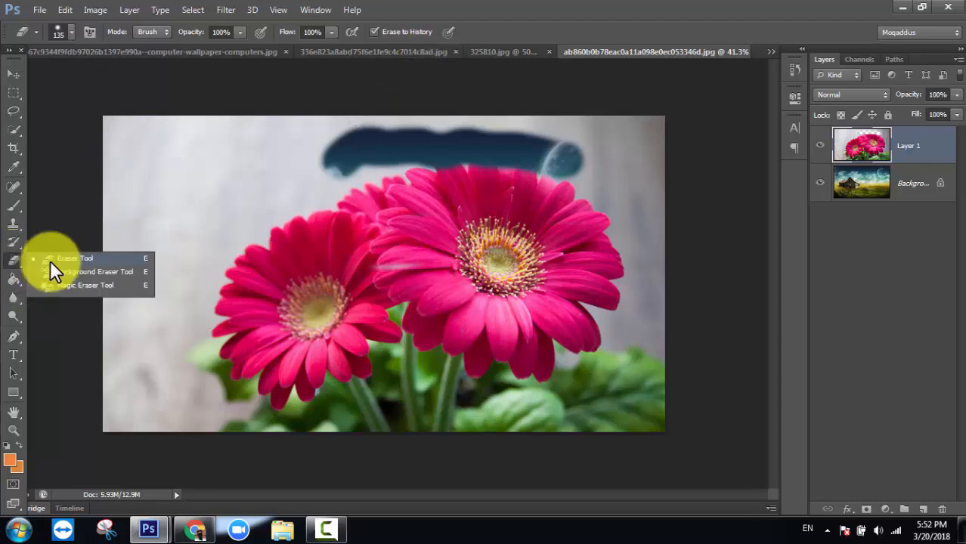
{"action": "left_click", "coordinate": [103, 272]}
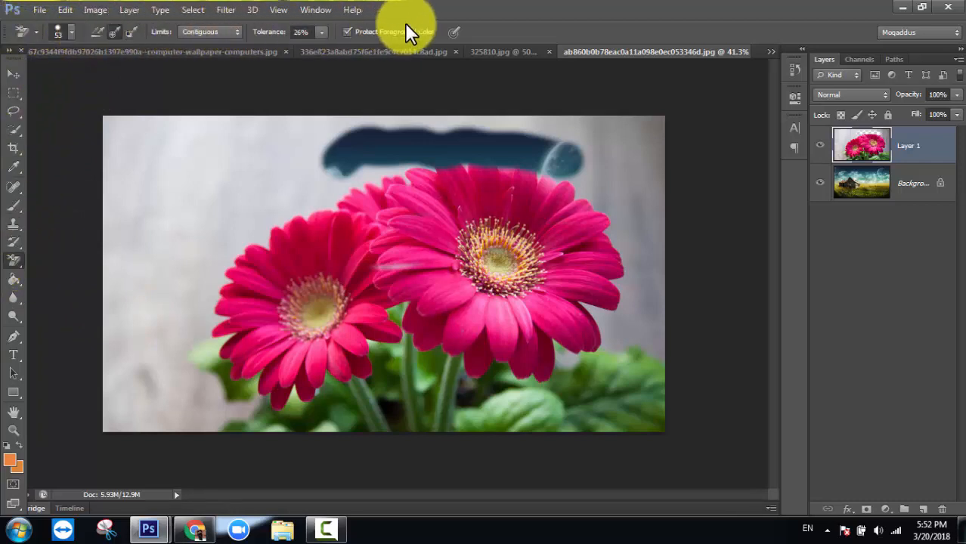
{"action": "left_click", "coordinate": [70, 30]}
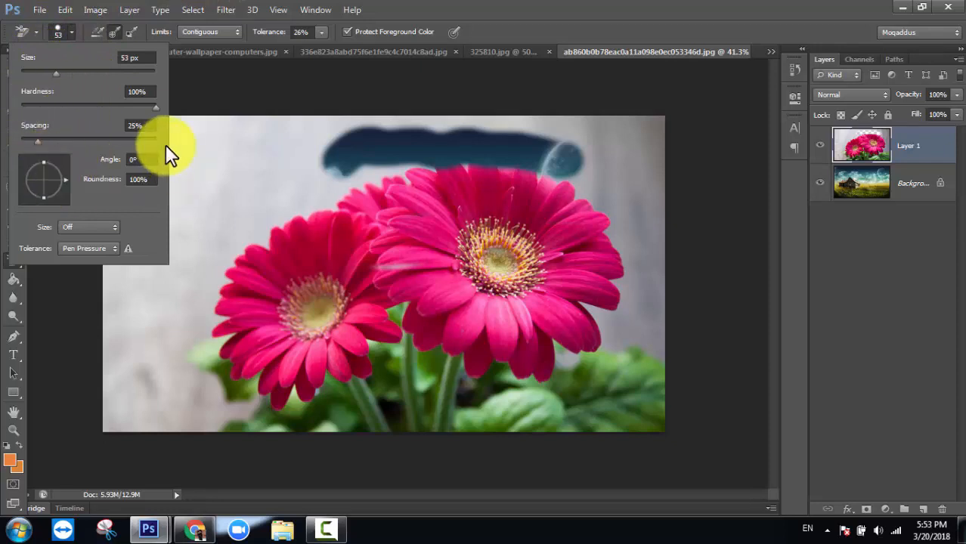
{"action": "left_click", "coordinate": [216, 145]}
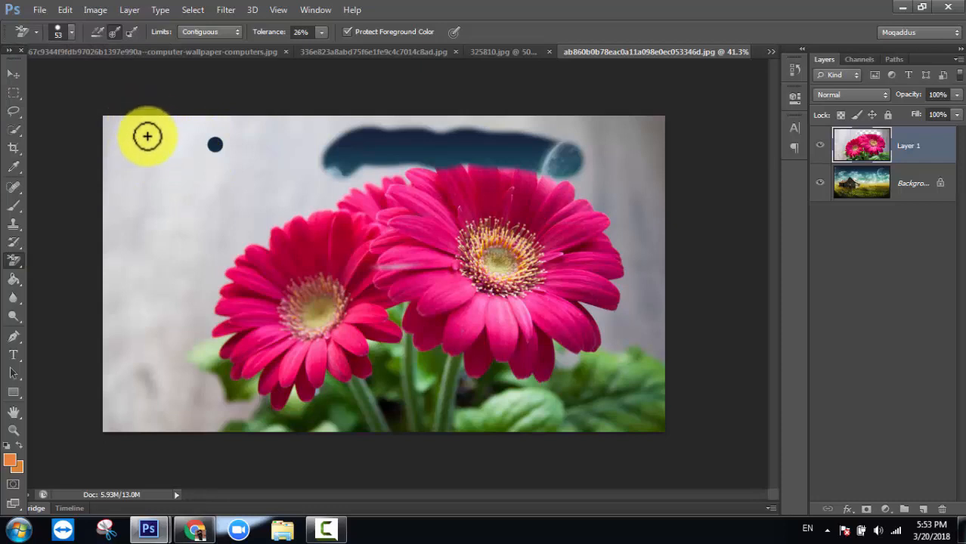
- Erase a vertical strip down the photo's far-left background and examine its edges up close
{"action": "left_click_drag", "start_coordinate": [148, 136], "coordinate": [138, 338]}
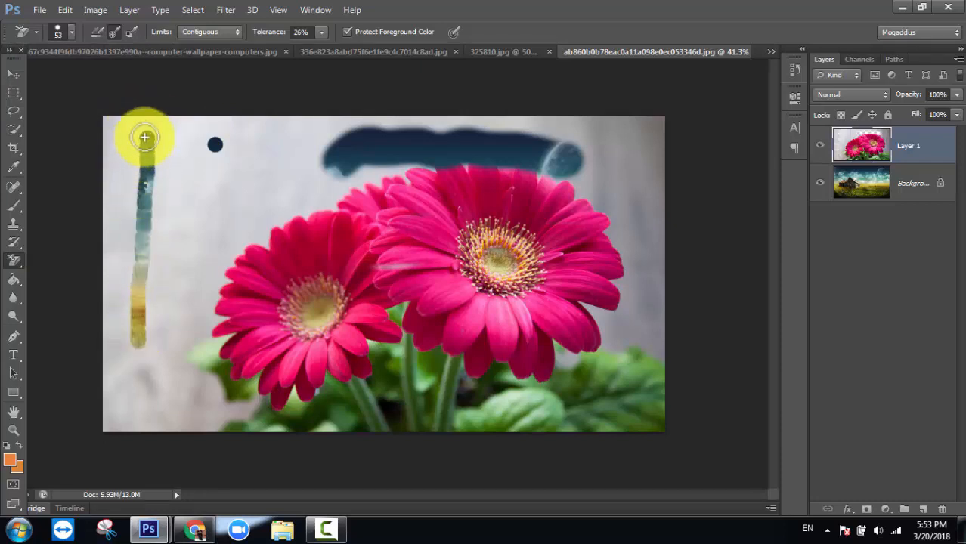
{"action": "mouse_move", "coordinate": [144, 137]}
{"action": "left_mouse_down"}
{"action": "mouse_move", "coordinate": [147, 252]}
{"action": "mouse_move", "coordinate": [135, 340]}
{"action": "left_mouse_up"}
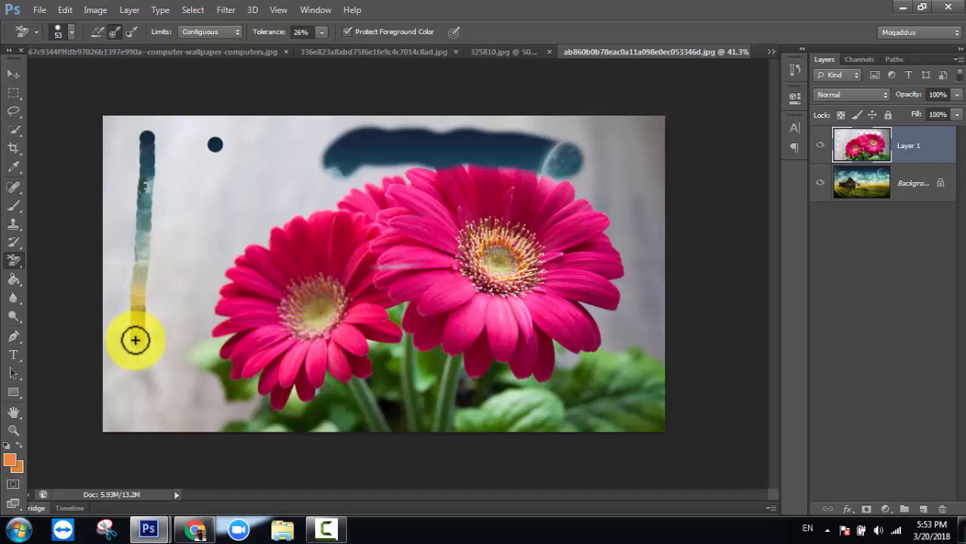
{"action": "key", "text": "ctrl+plus"}
{"action": "key", "text": "ctrl+plus"}
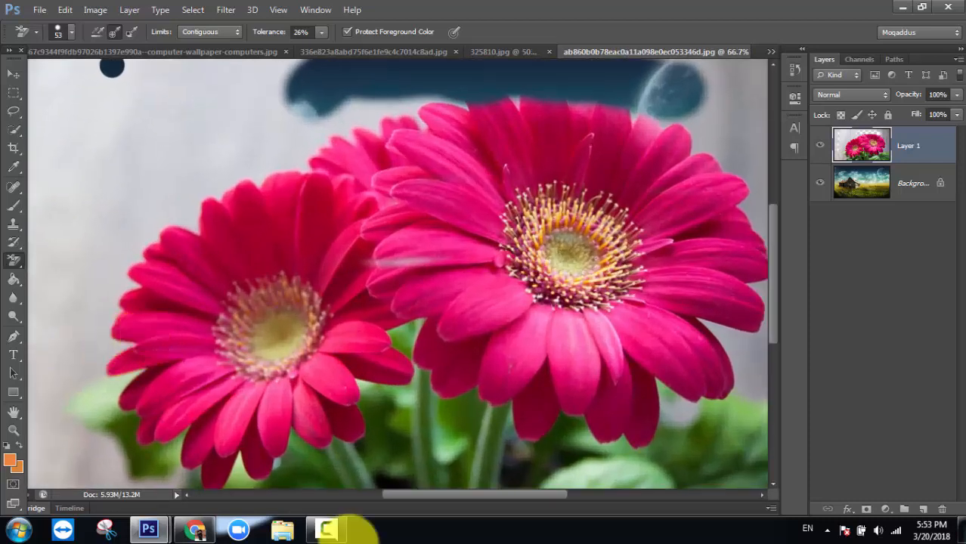
{"action": "left_click_drag", "start_coordinate": [444, 496], "coordinate": [376, 496]}
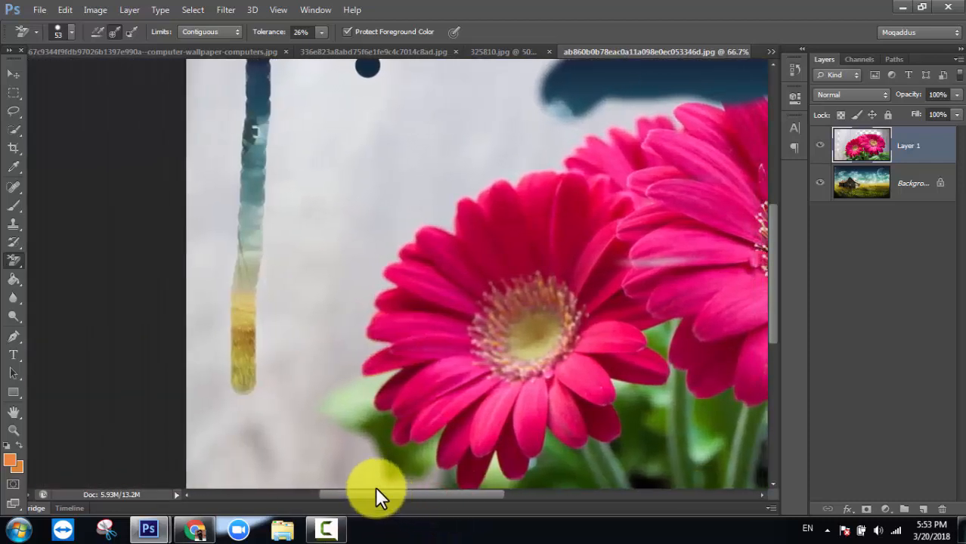
- Widen the brush spacing to erase a dotted vertical stroke, and raise it to 550% to erase widely separated dabs beside it
{"action": "left_click", "coordinate": [70, 31]}
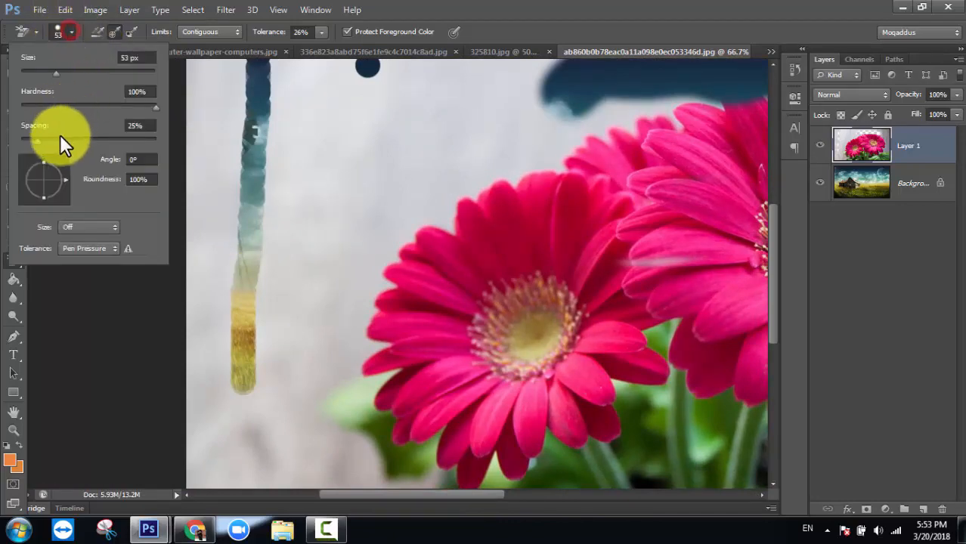
{"action": "mouse_move", "coordinate": [343, 125]}
{"action": "left_mouse_down"}
{"action": "mouse_move", "coordinate": [319, 207]}
{"action": "mouse_move", "coordinate": [302, 439]}
{"action": "left_mouse_up"}
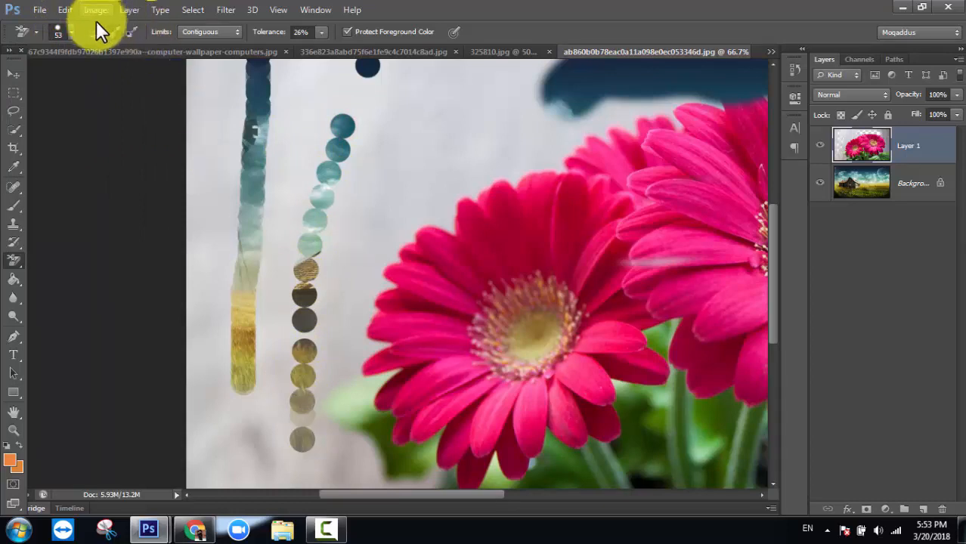
{"action": "left_click", "coordinate": [72, 32]}
{"action": "mouse_move", "coordinate": [135, 141]}
{"action": "left_mouse_down"}
{"action": "mouse_move", "coordinate": [157, 141]}
{"action": "mouse_move", "coordinate": [144, 142]}
{"action": "left_mouse_up"}
{"action": "mouse_move", "coordinate": [437, 114]}
{"action": "left_mouse_down"}
{"action": "mouse_move", "coordinate": [341, 280]}
{"action": "mouse_move", "coordinate": [323, 394]}
{"action": "left_mouse_up"}
{"action": "left_click", "coordinate": [514, 129]}
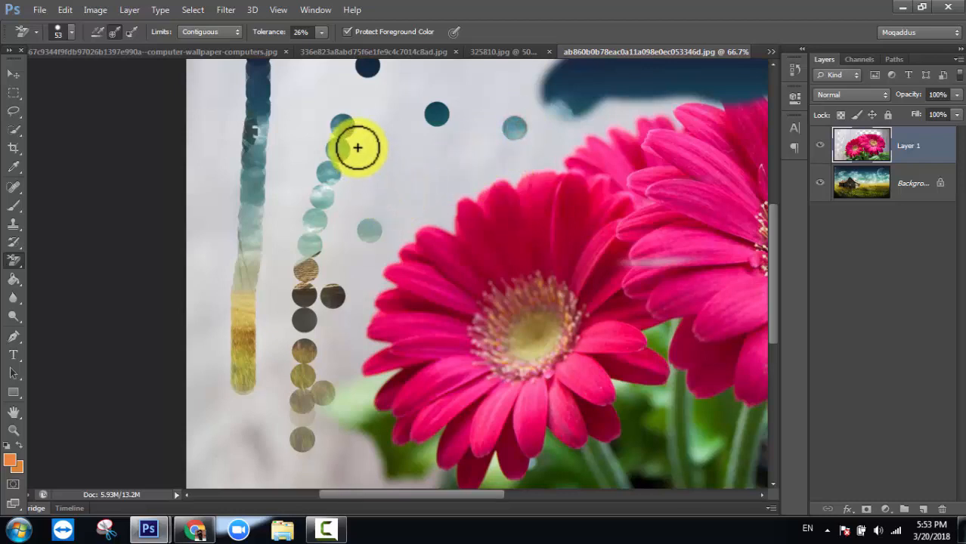
- Undo the vertical strip, the dotted stroke and the widely separated dabs left of the flowers
{"action": "key", "text": "ctrl+alt+z"}
{"action": "key", "text": "ctrl+alt+z"}
{"action": "key", "text": "ctrl+alt+z"}
{"action": "key", "text": "ctrl+alt+z"}
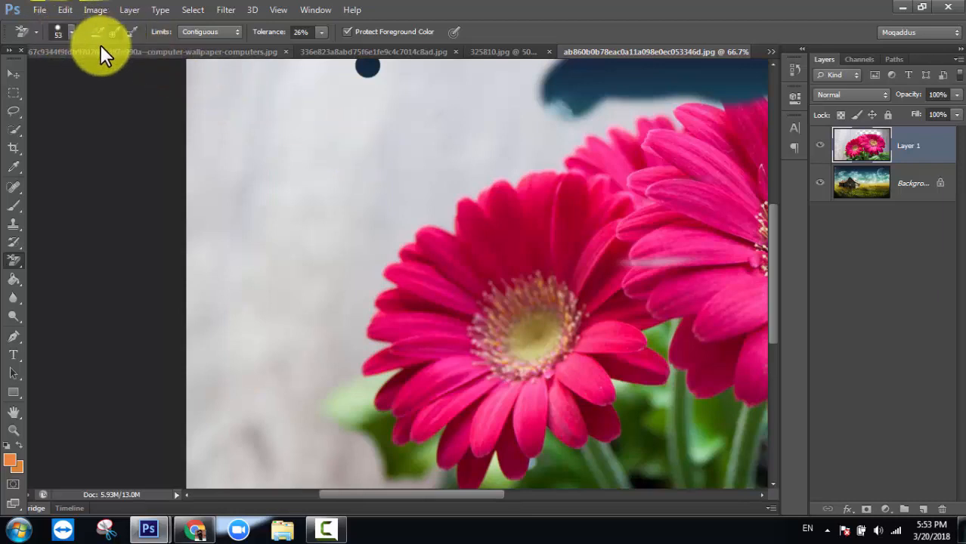
- Set the brush roundness to 67% and its angle to 37°, and erase scattered tilted oval dabs in the left background
{"action": "key", "text": "ctrl+0"}
{"action": "left_click", "coordinate": [71, 34]}
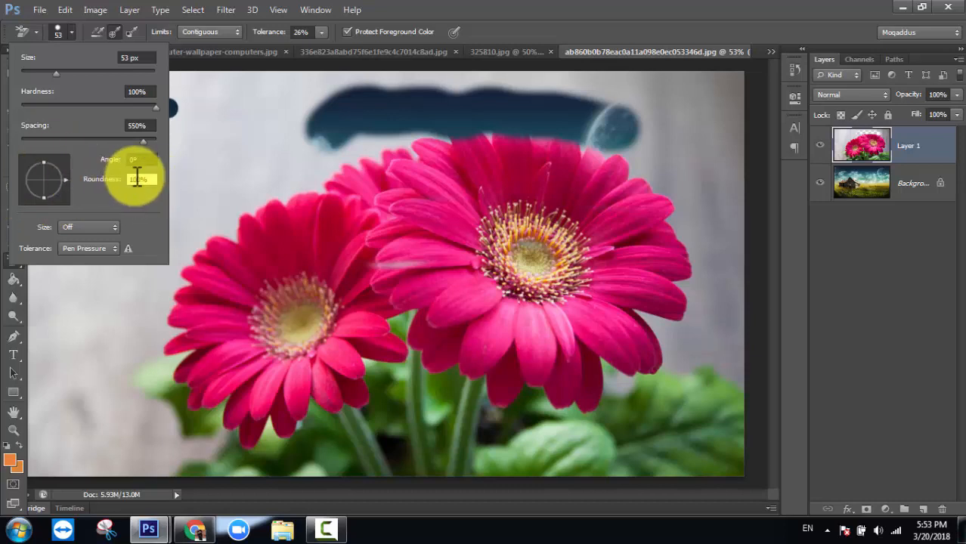
{"action": "mouse_move", "coordinate": [120, 179]}
{"action": "left_mouse_down"}
{"action": "mouse_move", "coordinate": [81, 185]}
{"action": "mouse_move", "coordinate": [124, 162]}
{"action": "left_mouse_up"}
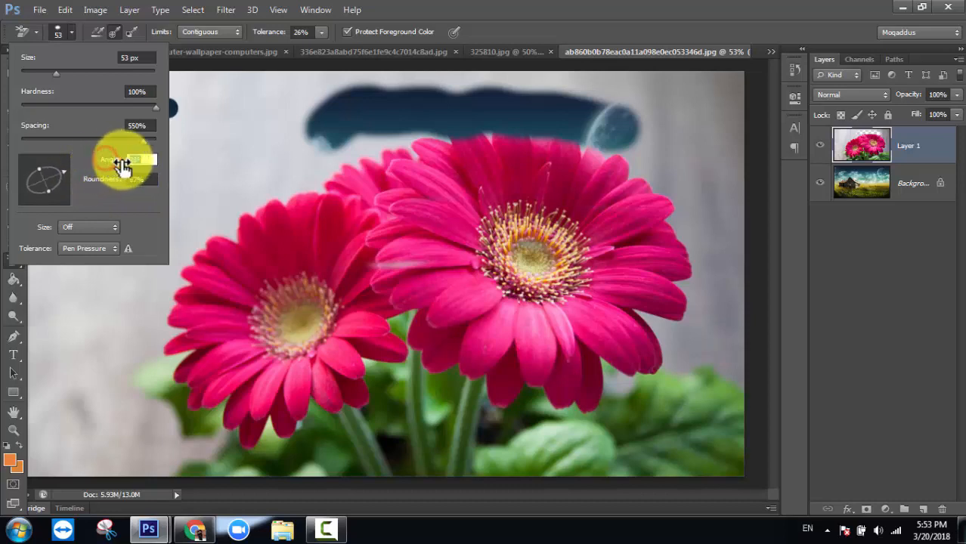
{"action": "left_click", "coordinate": [226, 123]}
{"action": "mouse_move", "coordinate": [174, 186]}
{"action": "left_mouse_down"}
{"action": "mouse_move", "coordinate": [127, 211]}
{"action": "mouse_move", "coordinate": [85, 262]}
{"action": "mouse_move", "coordinate": [99, 312]}
{"action": "left_mouse_up"}
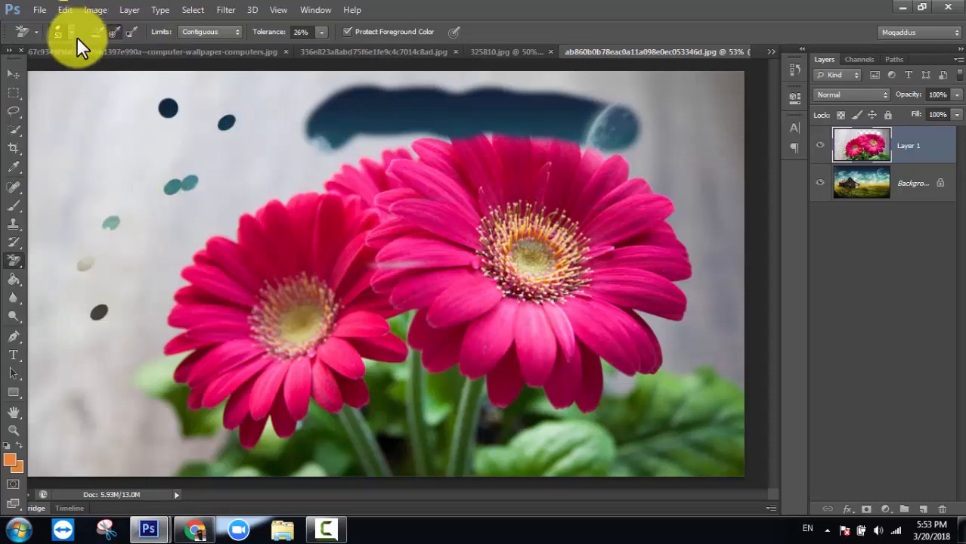
- Set the brush spacing to 8%, erase a dab and a continuous winding stroke in the left background, and undo the stroke
{"action": "left_click", "coordinate": [72, 34]}
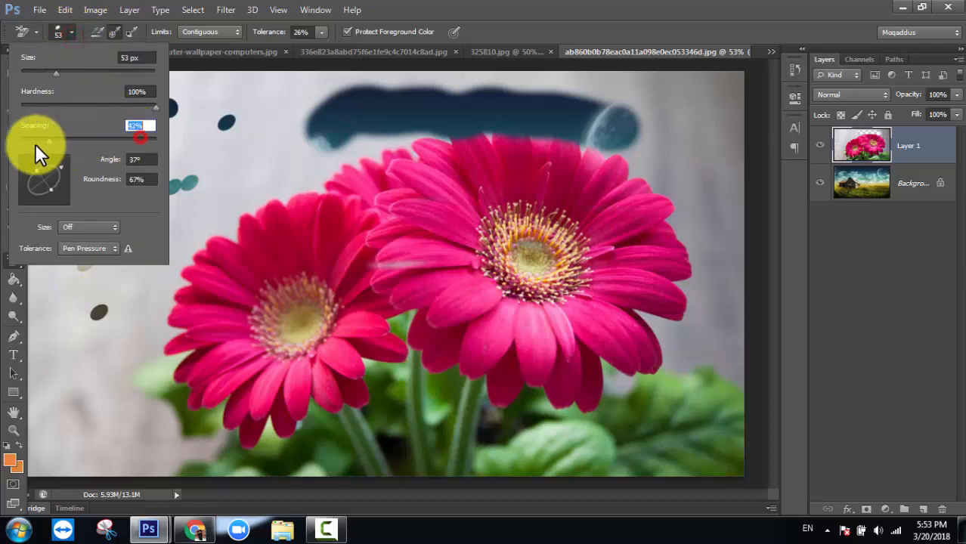
{"action": "mouse_move", "coordinate": [34, 144]}
{"action": "left_mouse_down"}
{"action": "mouse_move", "coordinate": [14, 146]}
{"action": "mouse_move", "coordinate": [26, 142]}
{"action": "left_mouse_up"}
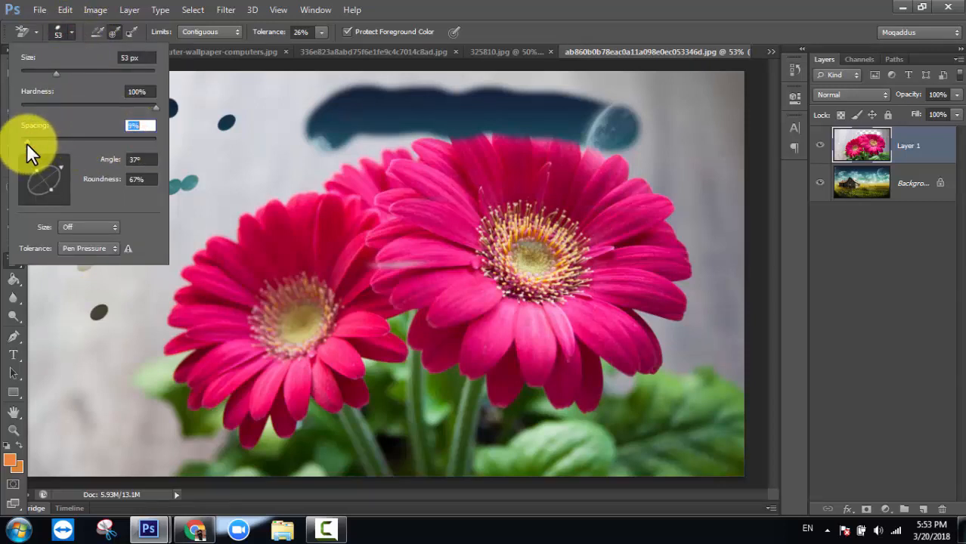
{"action": "left_click", "coordinate": [199, 130]}
{"action": "mouse_move", "coordinate": [177, 113]}
{"action": "left_mouse_down"}
{"action": "mouse_move", "coordinate": [109, 178]}
{"action": "mouse_move", "coordinate": [83, 136]}
{"action": "mouse_move", "coordinate": [115, 124]}
{"action": "mouse_move", "coordinate": [120, 289]}
{"action": "mouse_move", "coordinate": [76, 421]}
{"action": "mouse_move", "coordinate": [93, 332]}
{"action": "mouse_move", "coordinate": [95, 218]}
{"action": "left_mouse_up"}
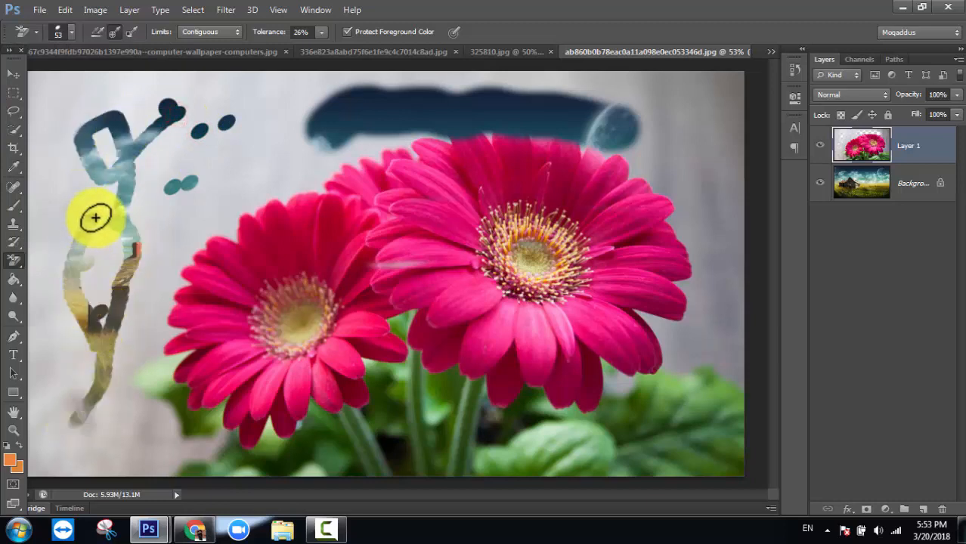
{"action": "key", "text": "ctrl+z"}
- Set the brush angle to -176° and its roundness to 96%, and erase one dab in the upper-left background
{"action": "left_click", "coordinate": [72, 32]}
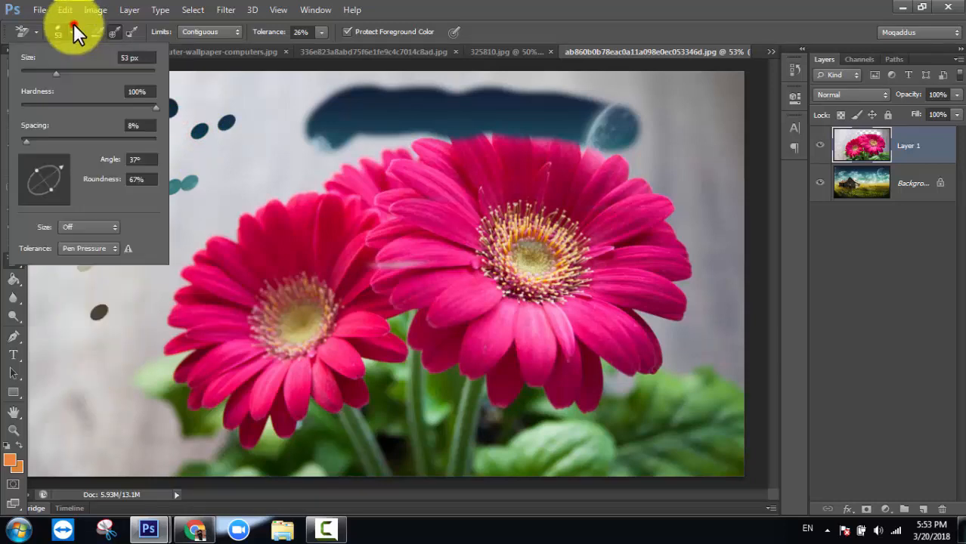
{"action": "mouse_move", "coordinate": [64, 165]}
{"action": "left_mouse_down"}
{"action": "mouse_move", "coordinate": [30, 159]}
{"action": "mouse_move", "coordinate": [59, 159]}
{"action": "left_mouse_up"}
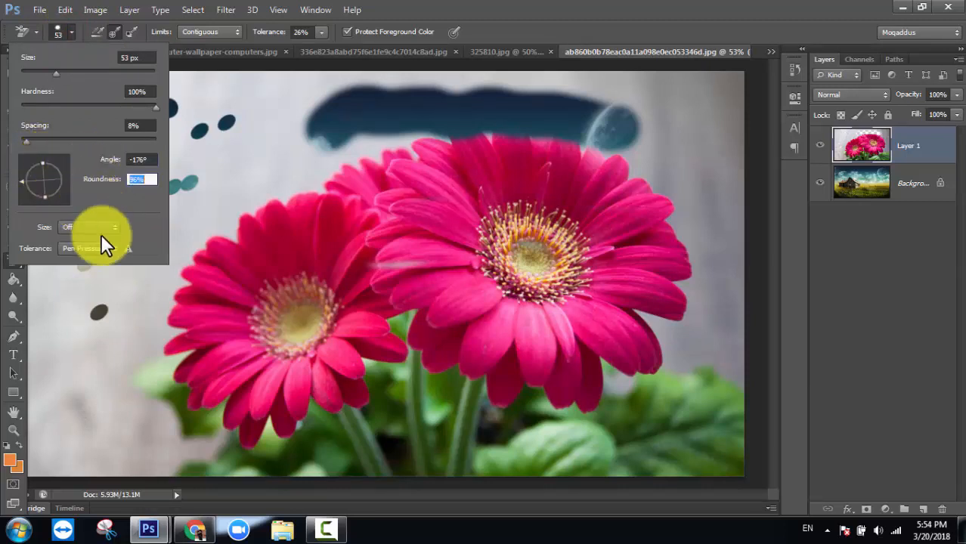
{"action": "left_click", "coordinate": [212, 139]}
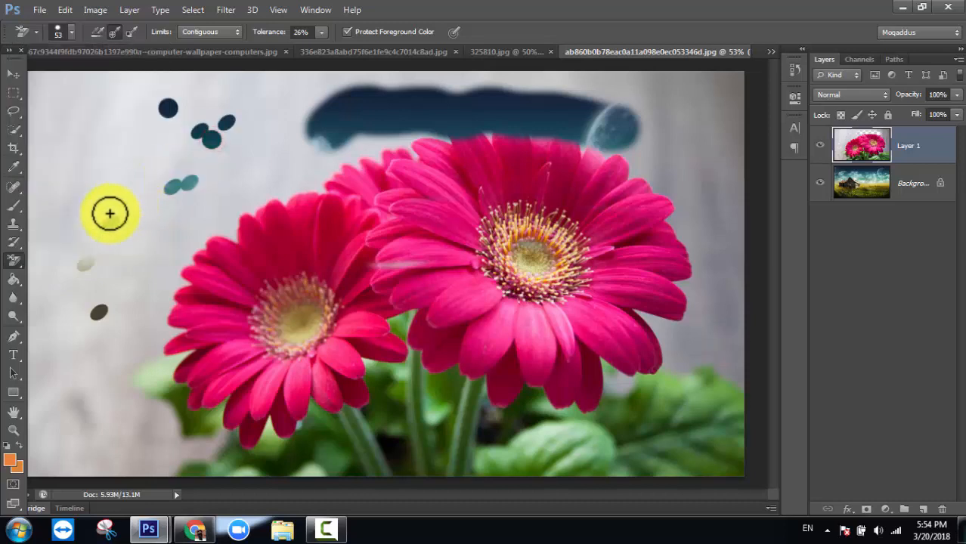
- Step back through the history to undo the scattered oval and round dabs in the left background
{"action": "key", "text": "ctrl+alt+z"}
{"action": "key", "text": "ctrl+alt+z"}
{"action": "key", "text": "ctrl+alt+z"}
{"action": "key", "text": "ctrl+alt+z"}
{"action": "key", "text": "ctrl+alt+z"}
{"action": "key", "text": "ctrl+alt+z"}
{"action": "key", "text": "ctrl+alt+z"}
{"action": "key", "text": "ctrl+alt+z"}
{"action": "key", "text": "ctrl+alt+z"}
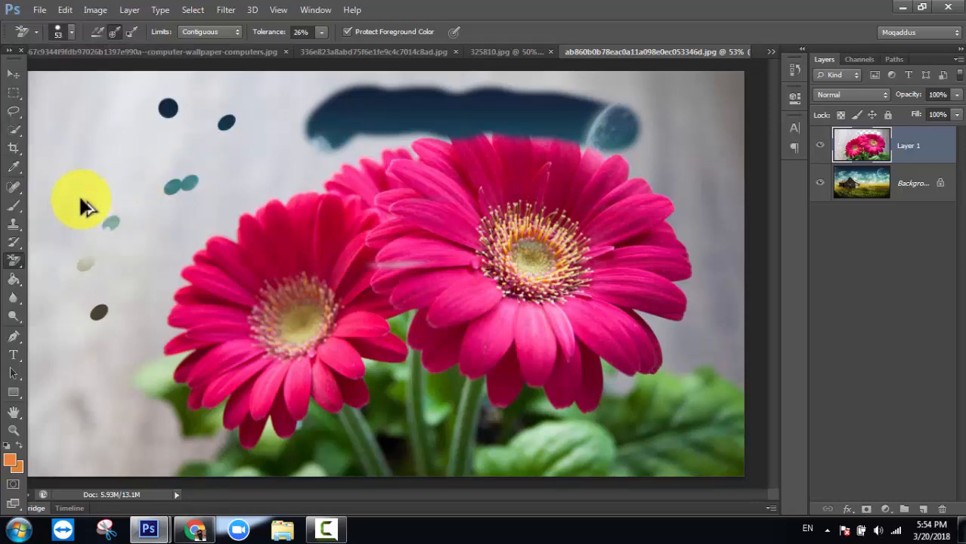
{"action": "key", "text": "ctrl+shift+z"}
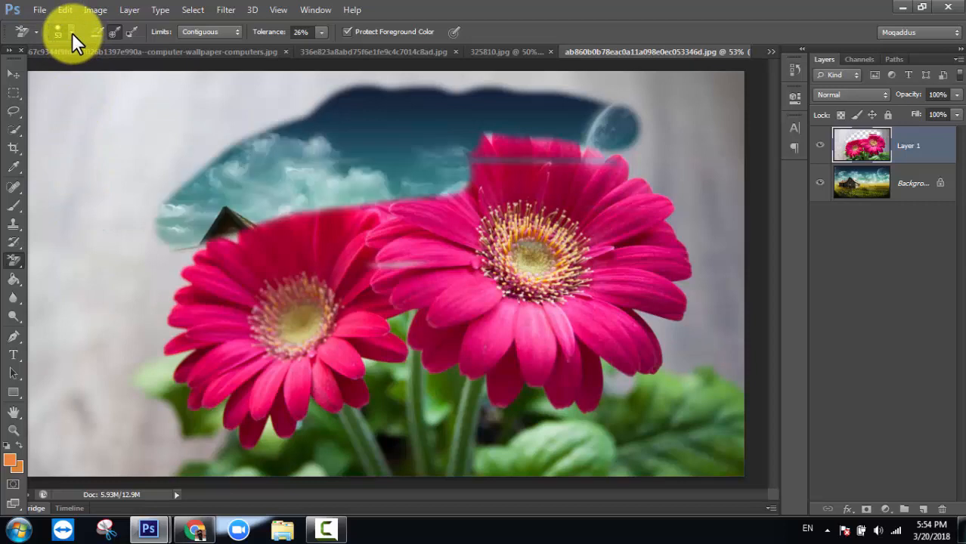
- Reset the brush angle to 0° and the roundness to 100%, and erase one round dab in the upper-left background
{"action": "left_click", "coordinate": [72, 32]}
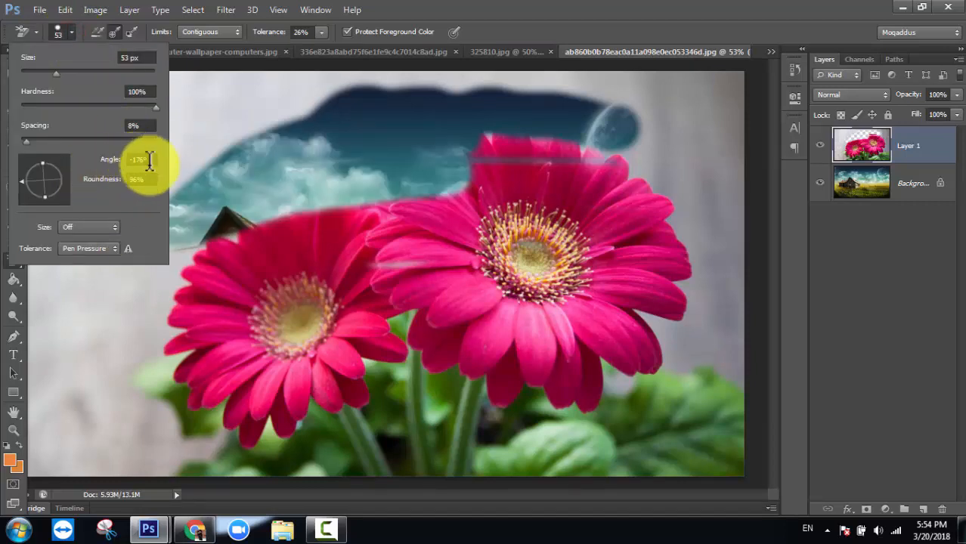
{"action": "left_click_drag", "start_coordinate": [155, 161], "coordinate": [161, 188]}
{"action": "type", "text": "0"}
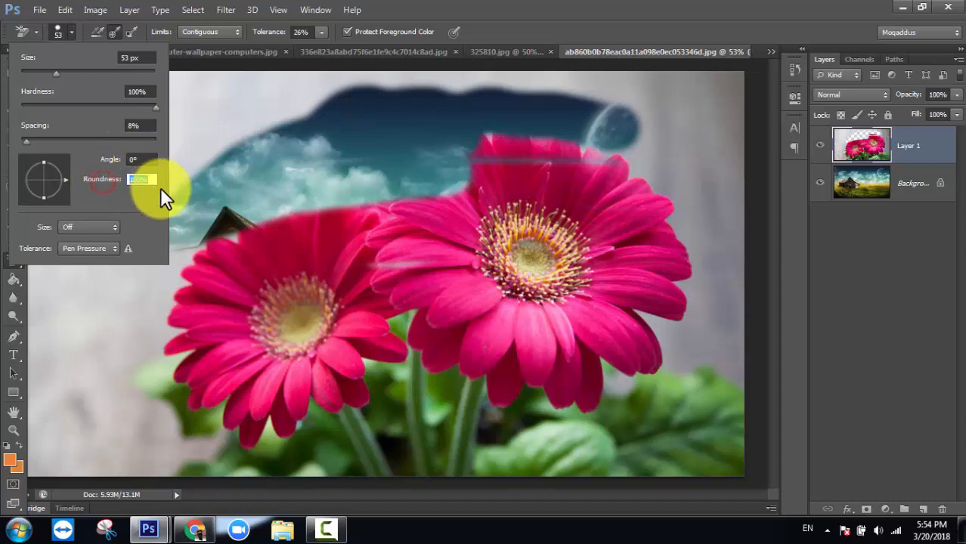
{"action": "left_click", "coordinate": [212, 125]}
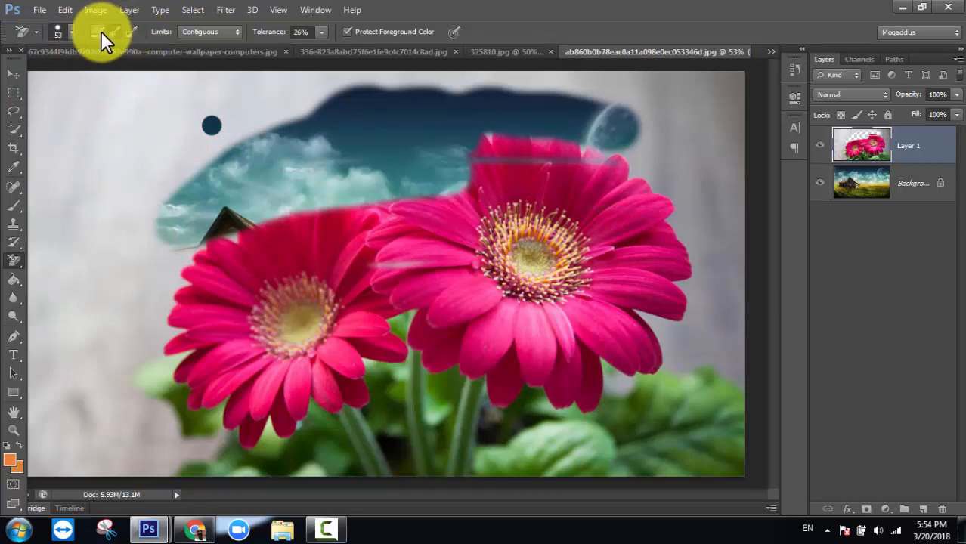
- Undo the round dab and the large erased patches over the flowers, back to the single strip above them
{"action": "key", "text": "ctrl+alt+z"}
{"action": "key", "text": "ctrl+alt+z"}
{"action": "key", "text": "ctrl+alt+z"}
{"action": "key", "text": "ctrl+alt+z"}
{"action": "key", "text": "ctrl+alt+z"}
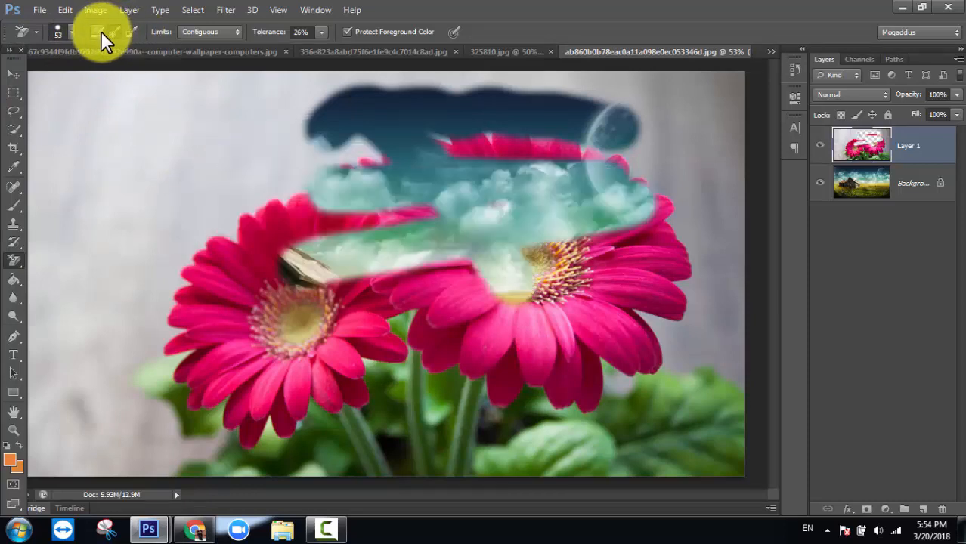
{"action": "key", "text": "ctrl+alt+z"}
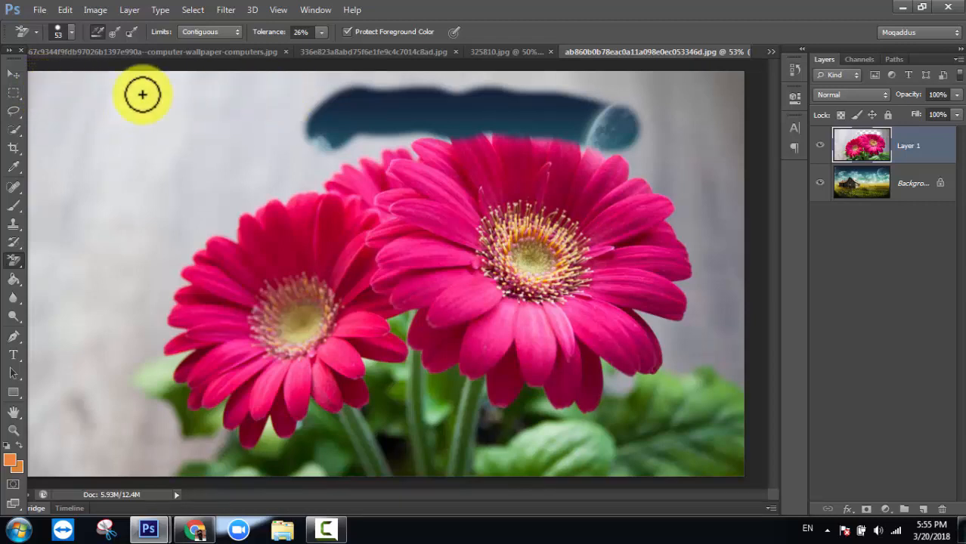
- Erase in the upper-left background with continuous sampling, and switch to sampling once with a 274 px brush and 35% tolerance
{"action": "mouse_move", "coordinate": [50, 90]}
{"action": "left_mouse_down"}
{"action": "mouse_move", "coordinate": [109, 157]}
{"action": "mouse_move", "coordinate": [127, 162]}
{"action": "mouse_move", "coordinate": [230, 119]}
{"action": "mouse_move", "coordinate": [245, 119]}
{"action": "mouse_move", "coordinate": [249, 134]}
{"action": "mouse_move", "coordinate": [228, 167]}
{"action": "mouse_move", "coordinate": [130, 232]}
{"action": "mouse_move", "coordinate": [98, 279]}
{"action": "mouse_move", "coordinate": [81, 326]}
{"action": "mouse_move", "coordinate": [101, 392]}
{"action": "mouse_move", "coordinate": [64, 440]}
{"action": "mouse_move", "coordinate": [46, 303]}
{"action": "mouse_move", "coordinate": [91, 165]}
{"action": "mouse_move", "coordinate": [70, 113]}
{"action": "mouse_move", "coordinate": [112, 82]}
{"action": "mouse_move", "coordinate": [136, 135]}
{"action": "left_mouse_up"}
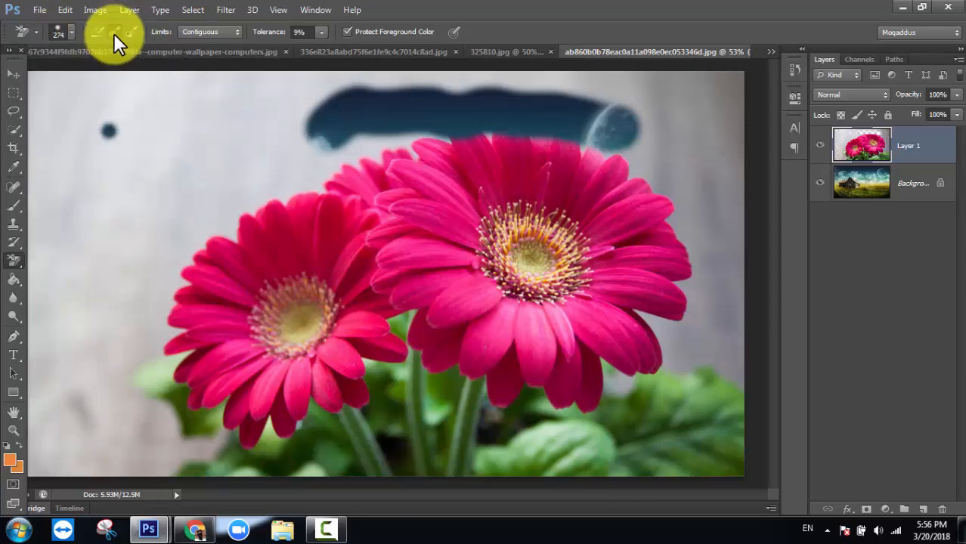
{"action": "left_click", "coordinate": [112, 34]}
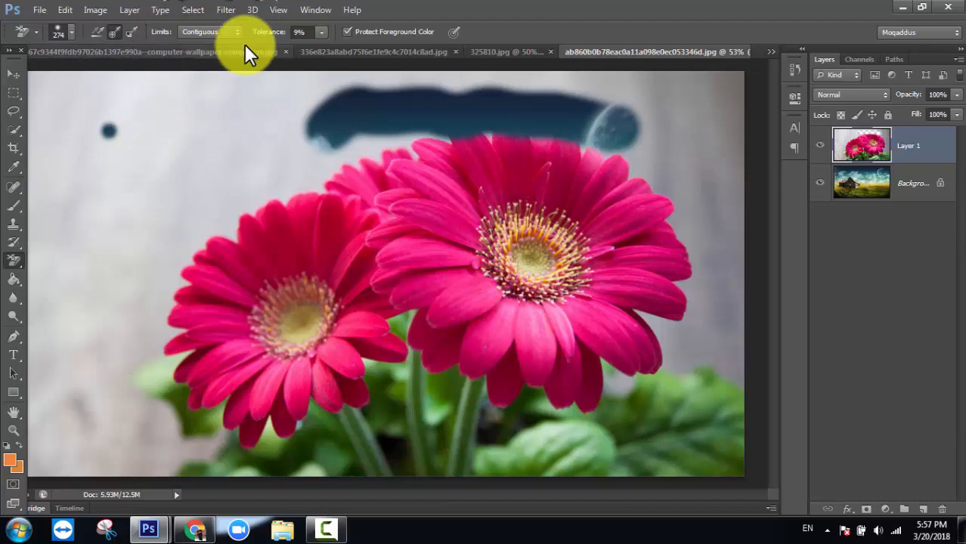
{"action": "left_click", "coordinate": [111, 31]}
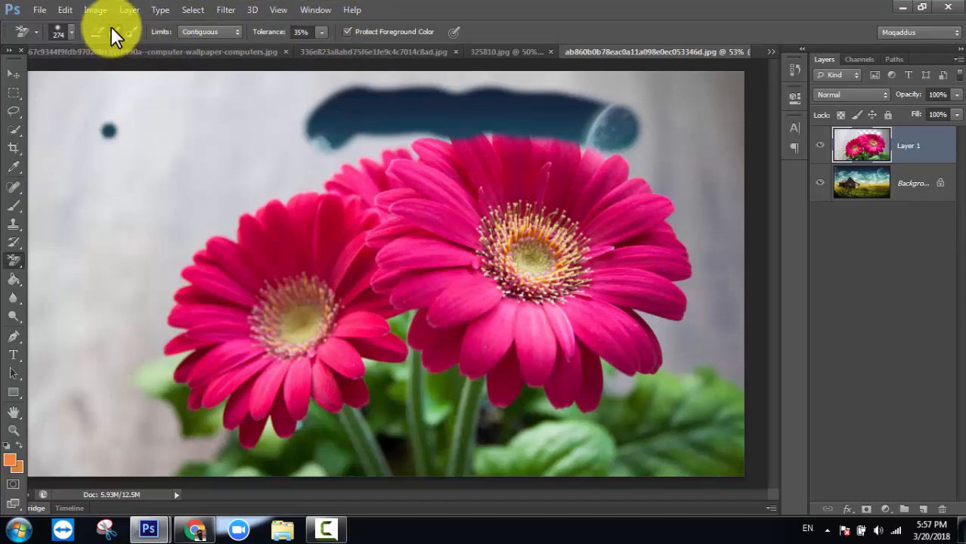
- Erase a spot and the grey backdrop around the flowers with contiguous limits, and undo the large erasure
{"action": "left_click", "coordinate": [132, 106]}
{"action": "mouse_move", "coordinate": [108, 162]}
{"action": "left_mouse_down"}
{"action": "mouse_move", "coordinate": [466, 133]}
{"action": "mouse_move", "coordinate": [220, 232]}
{"action": "mouse_move", "coordinate": [76, 249]}
{"action": "mouse_move", "coordinate": [278, 263]}
{"action": "mouse_move", "coordinate": [264, 329]}
{"action": "mouse_move", "coordinate": [504, 371]}
{"action": "mouse_move", "coordinate": [428, 424]}
{"action": "mouse_move", "coordinate": [297, 447]}
{"action": "mouse_move", "coordinate": [265, 435]}
{"action": "mouse_move", "coordinate": [364, 428]}
{"action": "mouse_move", "coordinate": [536, 394]}
{"action": "mouse_move", "coordinate": [667, 291]}
{"action": "mouse_move", "coordinate": [725, 276]}
{"action": "mouse_move", "coordinate": [693, 343]}
{"action": "mouse_move", "coordinate": [557, 136]}
{"action": "mouse_move", "coordinate": [627, 127]}
{"action": "mouse_move", "coordinate": [516, 101]}
{"action": "mouse_move", "coordinate": [260, 104]}
{"action": "mouse_move", "coordinate": [4, 128]}
{"action": "mouse_move", "coordinate": [142, 108]}
{"action": "mouse_move", "coordinate": [117, 92]}
{"action": "mouse_move", "coordinate": [31, 273]}
{"action": "mouse_move", "coordinate": [187, 65]}
{"action": "mouse_move", "coordinate": [35, 100]}
{"action": "mouse_move", "coordinate": [498, 90]}
{"action": "left_mouse_up"}
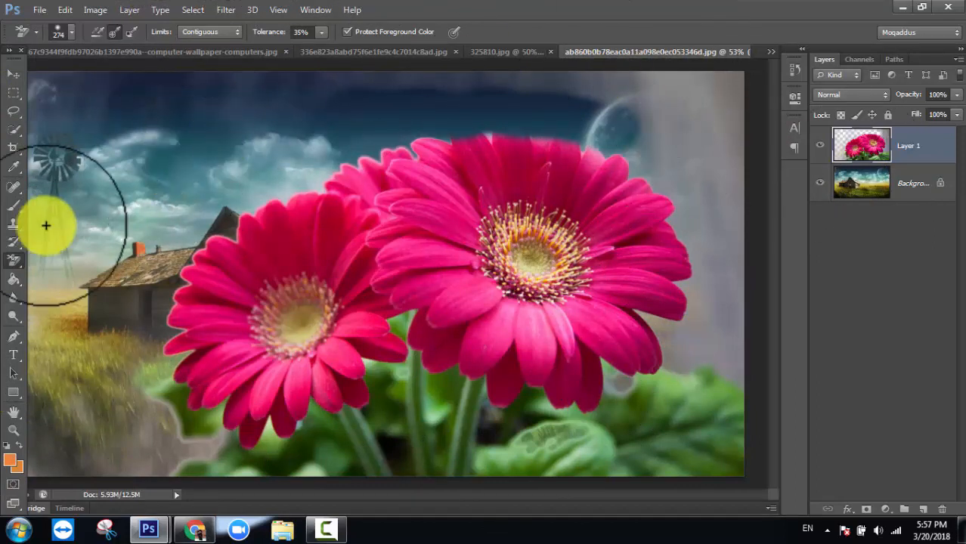
{"action": "mouse_move", "coordinate": [47, 225]}
{"action": "left_mouse_down"}
{"action": "mouse_move", "coordinate": [155, 77]}
{"action": "mouse_move", "coordinate": [136, 59]}
{"action": "left_mouse_up"}
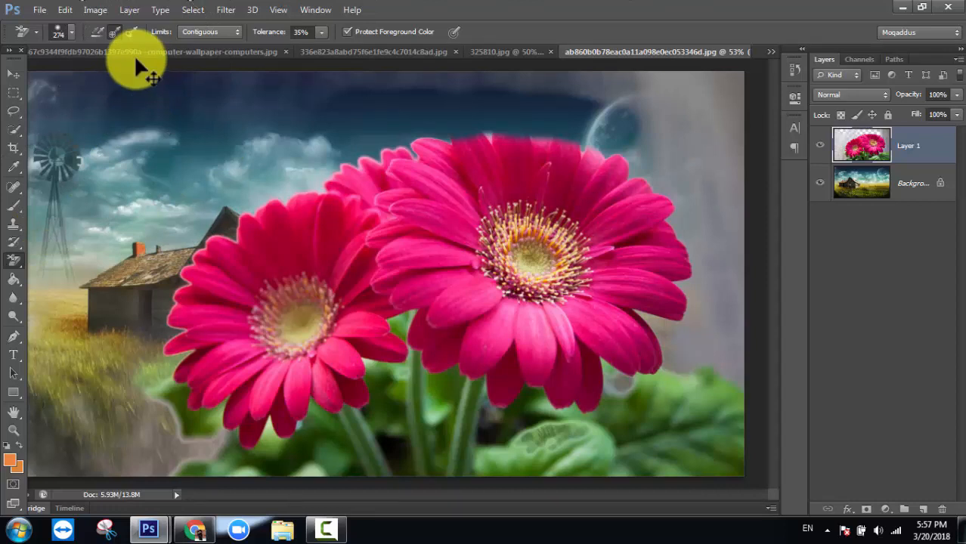
{"action": "key", "text": "ctrl+z"}
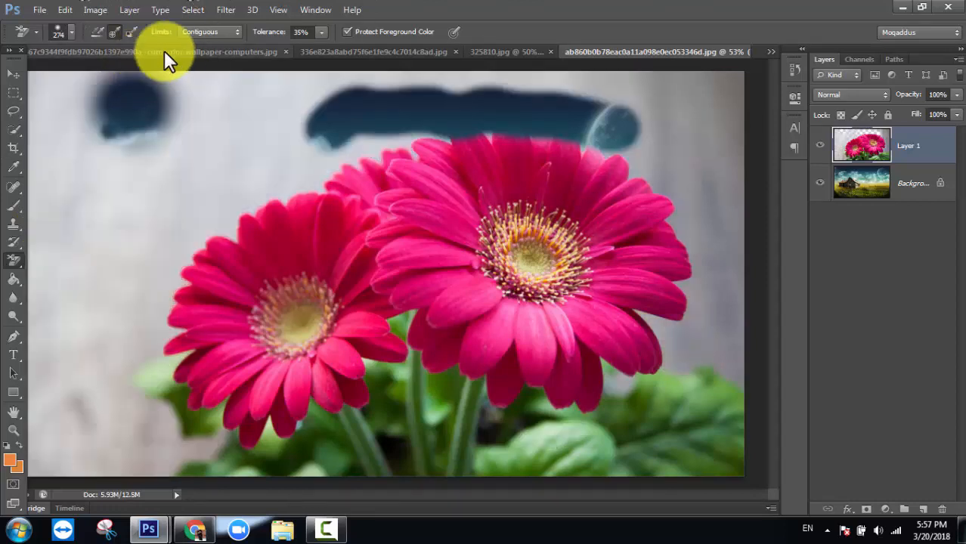
- Set the eraser limits to Discontiguous and erase the grey backdrop around the flowers
{"action": "left_click", "coordinate": [207, 30]}
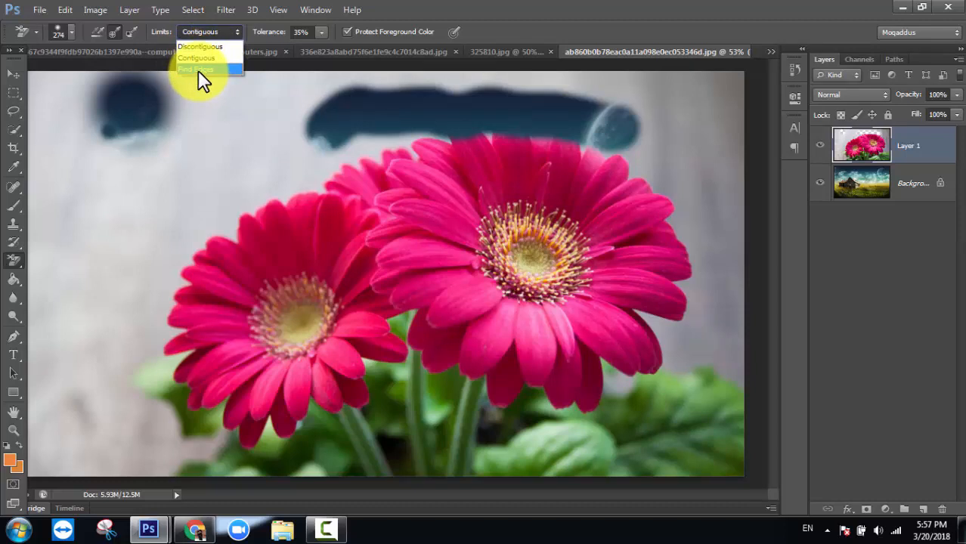
{"action": "left_click", "coordinate": [199, 46]}
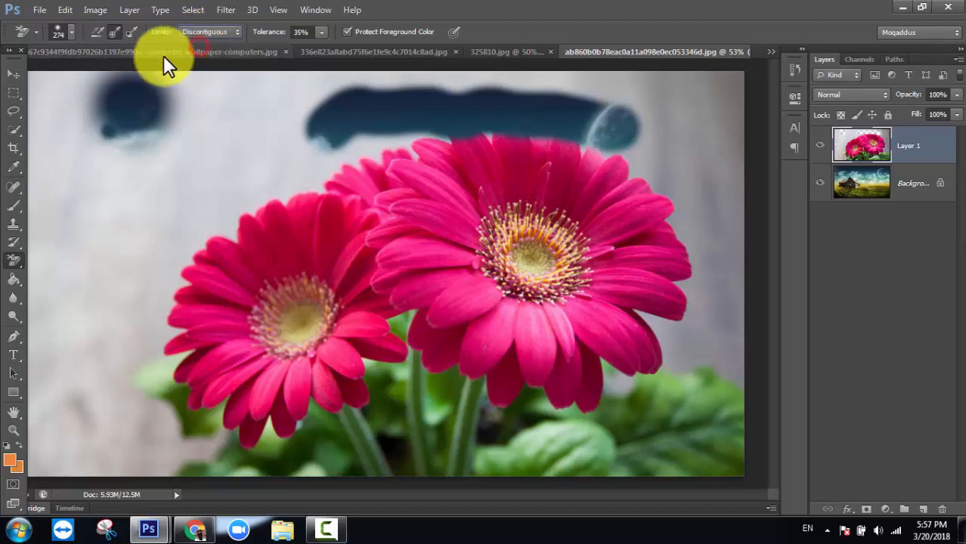
{"action": "mouse_move", "coordinate": [102, 108]}
{"action": "left_mouse_down"}
{"action": "mouse_move", "coordinate": [449, 194]}
{"action": "mouse_move", "coordinate": [310, 256]}
{"action": "mouse_move", "coordinate": [109, 324]}
{"action": "mouse_move", "coordinate": [174, 393]}
{"action": "mouse_move", "coordinate": [443, 450]}
{"action": "mouse_move", "coordinate": [591, 414]}
{"action": "mouse_move", "coordinate": [685, 331]}
{"action": "mouse_move", "coordinate": [399, 289]}
{"action": "mouse_move", "coordinate": [153, 298]}
{"action": "mouse_move", "coordinate": [225, 391]}
{"action": "mouse_move", "coordinate": [254, 451]}
{"action": "mouse_move", "coordinate": [104, 361]}
{"action": "mouse_move", "coordinate": [460, 246]}
{"action": "mouse_move", "coordinate": [406, 174]}
{"action": "mouse_move", "coordinate": [83, 71]}
{"action": "mouse_move", "coordinate": [2, 87]}
{"action": "mouse_move", "coordinate": [307, 125]}
{"action": "mouse_move", "coordinate": [851, 135]}
{"action": "mouse_move", "coordinate": [772, 111]}
{"action": "mouse_move", "coordinate": [706, 144]}
{"action": "mouse_move", "coordinate": [689, 347]}
{"action": "mouse_move", "coordinate": [700, 140]}
{"action": "mouse_move", "coordinate": [737, 60]}
{"action": "mouse_move", "coordinate": [372, 76]}
{"action": "mouse_move", "coordinate": [40, 163]}
{"action": "mouse_move", "coordinate": [34, 346]}
{"action": "mouse_move", "coordinate": [183, 195]}
{"action": "left_mouse_up"}
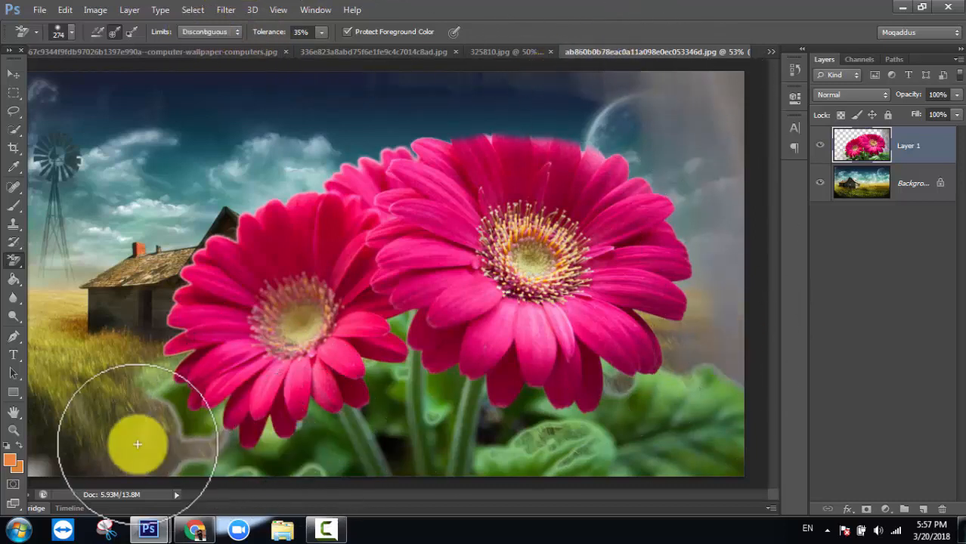
- Set the eraser limits to Find Edges and erase the backdrop remnants in the lower-left corner and beside the right flower
{"action": "left_click", "coordinate": [210, 31]}
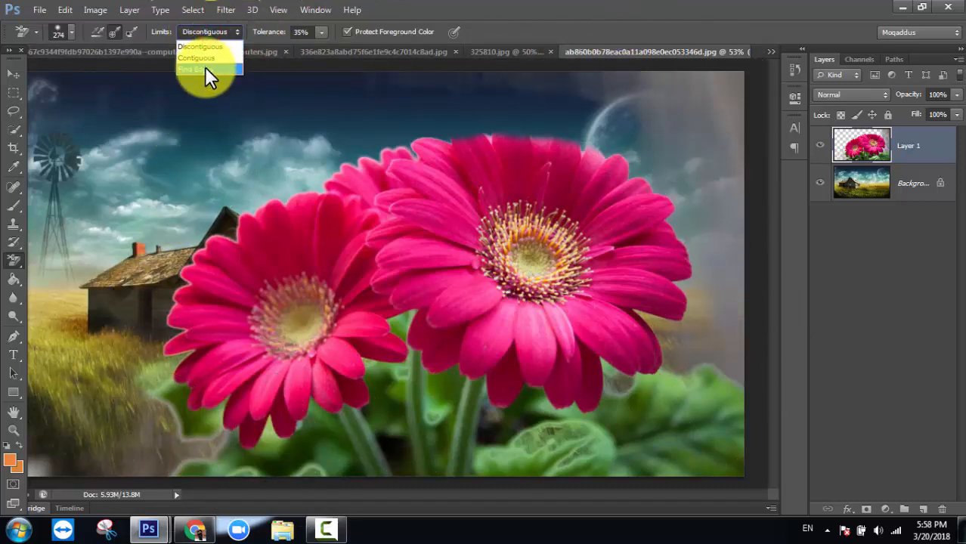
{"action": "left_click", "coordinate": [205, 68]}
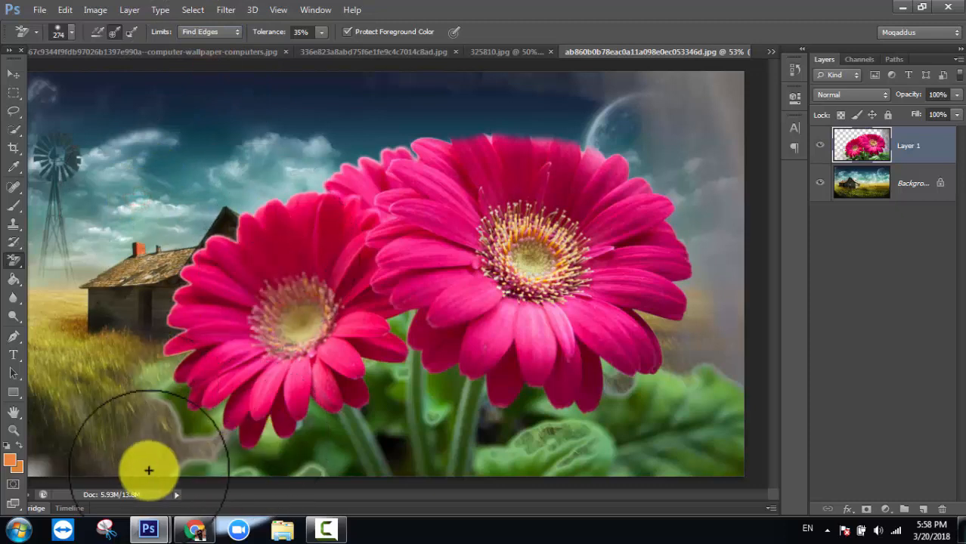
{"action": "mouse_move", "coordinate": [149, 470]}
{"action": "left_mouse_down"}
{"action": "mouse_move", "coordinate": [253, 444]}
{"action": "mouse_move", "coordinate": [148, 440]}
{"action": "mouse_move", "coordinate": [210, 446]}
{"action": "mouse_move", "coordinate": [523, 415]}
{"action": "mouse_move", "coordinate": [508, 358]}
{"action": "mouse_move", "coordinate": [423, 406]}
{"action": "mouse_move", "coordinate": [581, 445]}
{"action": "mouse_move", "coordinate": [638, 399]}
{"action": "mouse_move", "coordinate": [679, 428]}
{"action": "mouse_move", "coordinate": [732, 145]}
{"action": "mouse_move", "coordinate": [738, 410]}
{"action": "mouse_move", "coordinate": [757, 399]}
{"action": "mouse_move", "coordinate": [700, 4]}
{"action": "mouse_move", "coordinate": [686, 265]}
{"action": "mouse_move", "coordinate": [708, 273]}
{"action": "mouse_move", "coordinate": [593, 124]}
{"action": "mouse_move", "coordinate": [396, 133]}
{"action": "mouse_move", "coordinate": [116, 260]}
{"action": "mouse_move", "coordinate": [266, 176]}
{"action": "mouse_move", "coordinate": [322, 188]}
{"action": "mouse_move", "coordinate": [90, 376]}
{"action": "mouse_move", "coordinate": [144, 437]}
{"action": "mouse_move", "coordinate": [16, 439]}
{"action": "mouse_move", "coordinate": [29, 465]}
{"action": "mouse_move", "coordinate": [47, 452]}
{"action": "mouse_move", "coordinate": [62, 478]}
{"action": "mouse_move", "coordinate": [36, 473]}
{"action": "mouse_move", "coordinate": [137, 409]}
{"action": "left_mouse_up"}
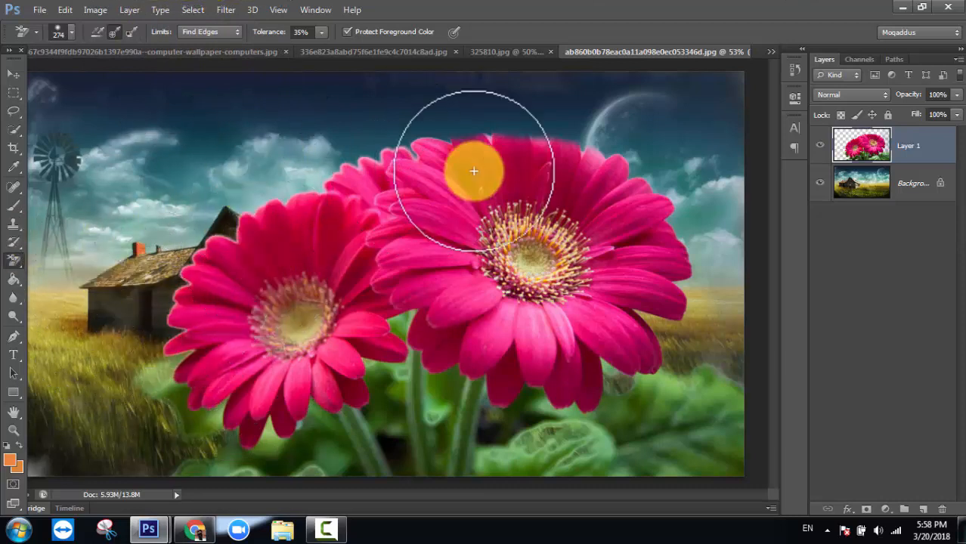
- Keep the sampling at once and set the eraser tolerance to 43%
{"action": "left_click", "coordinate": [115, 32]}
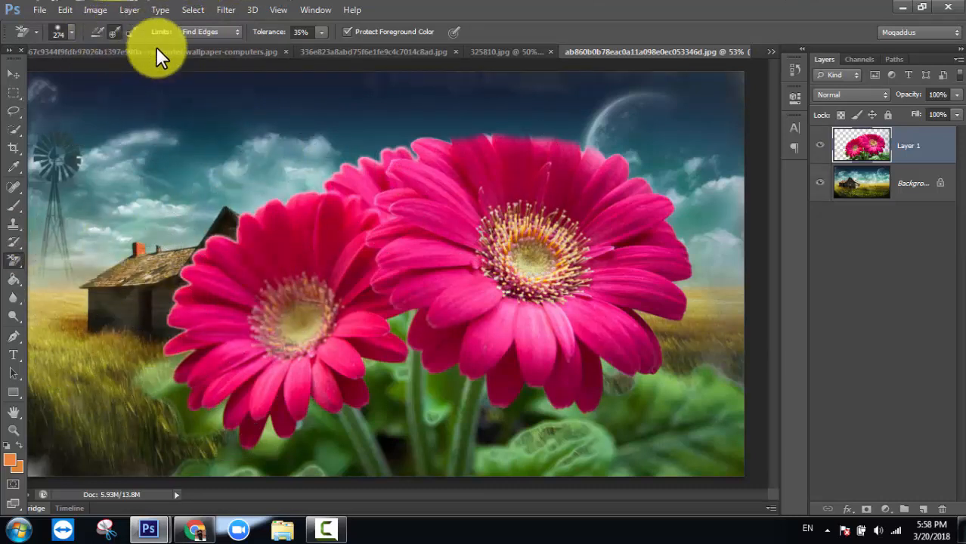
{"action": "left_click_drag", "start_coordinate": [270, 32], "coordinate": [276, 40]}
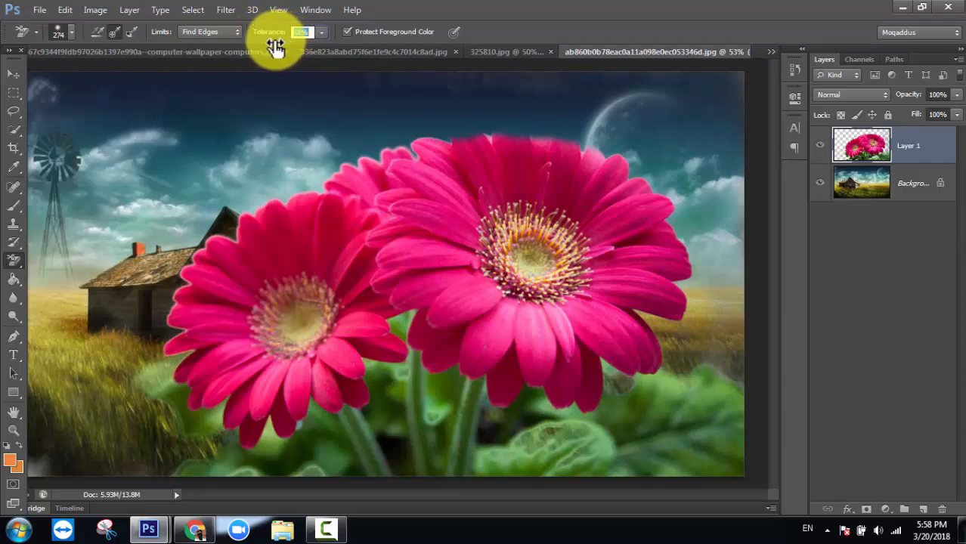
{"action": "left_click_drag", "start_coordinate": [274, 47], "coordinate": [235, 49]}
- Switch to the Move tool, hide the farmhouse background layer to inspect the flower cutout, and show it again
{"action": "left_click", "coordinate": [12, 73]}
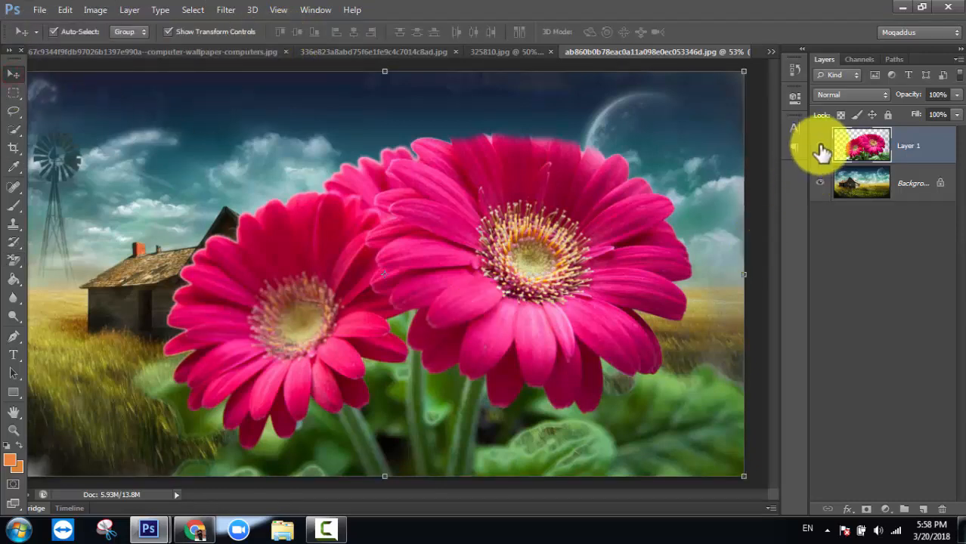
{"action": "left_click", "coordinate": [819, 184]}
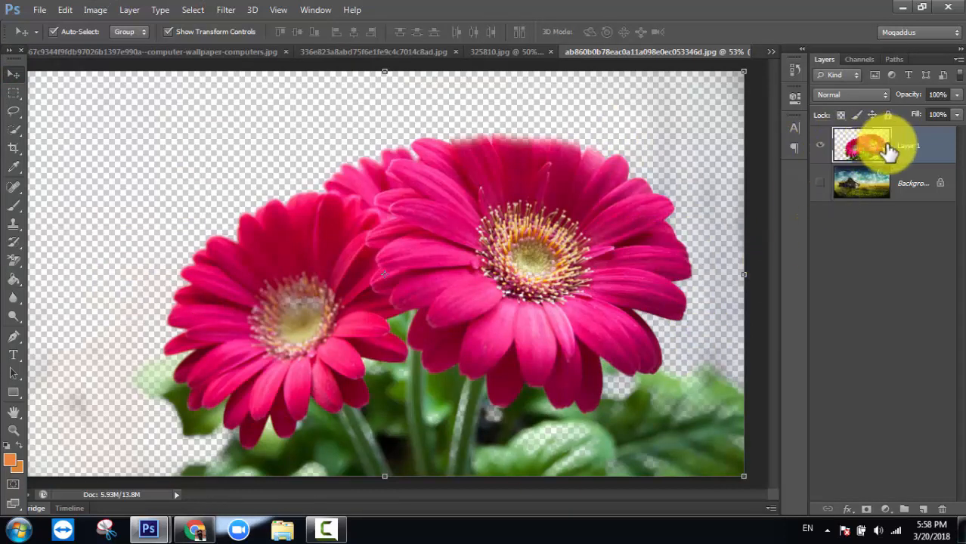
{"action": "left_click", "coordinate": [821, 185]}
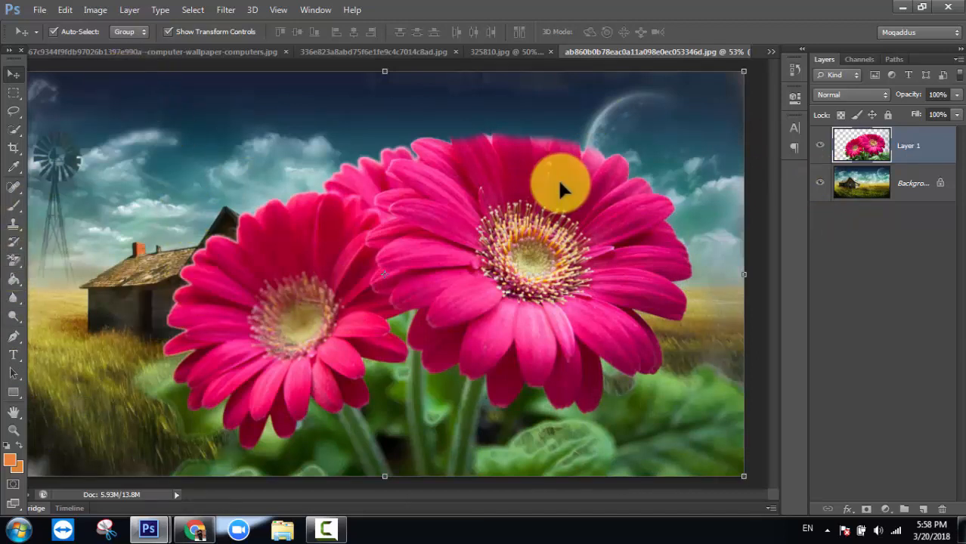
- Undo the backdrop erasures on the flower layer and delete that layer from the farmhouse document
{"action": "key", "text": "ctrl+alt+z"}
{"action": "key", "text": "ctrl+alt+z"}
{"action": "key", "text": "ctrl+alt+z"}
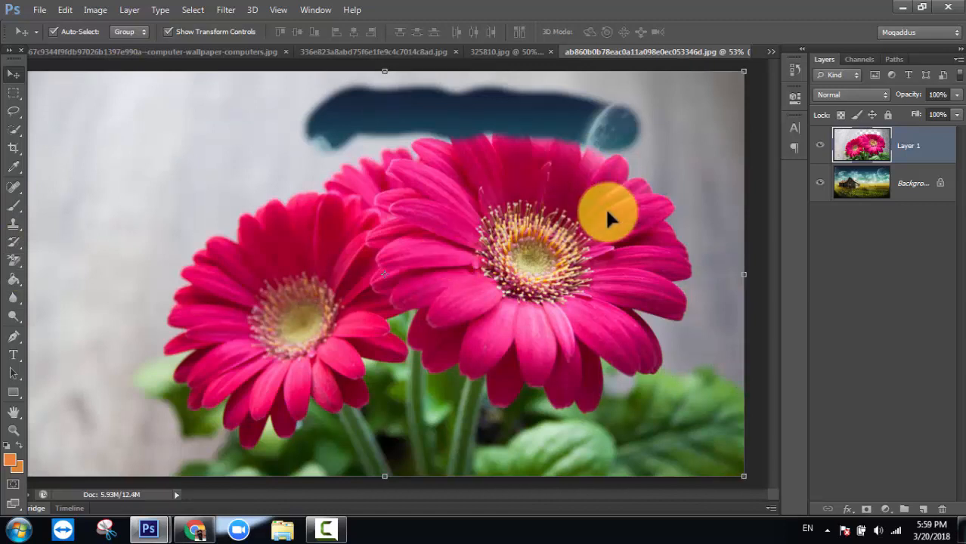
{"action": "key", "text": "Delete"}
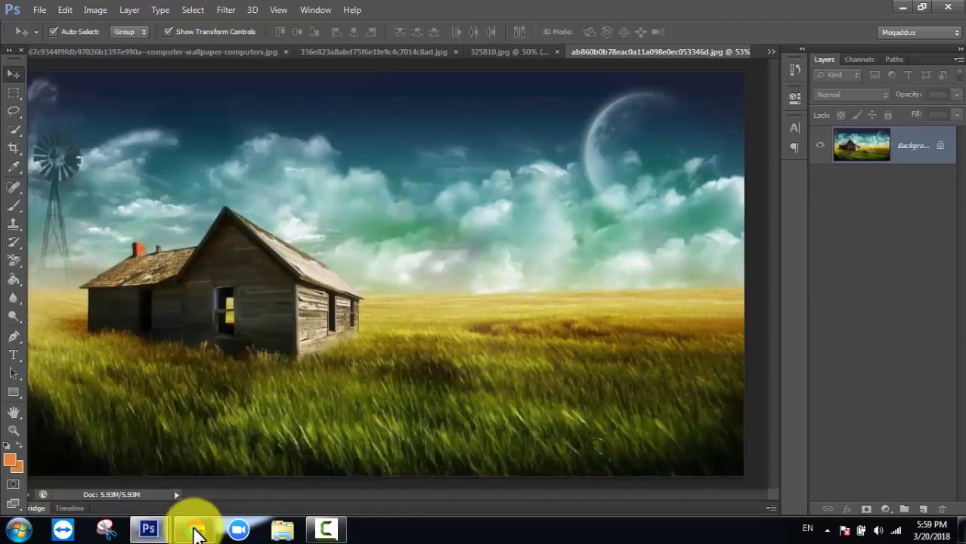
- Copy the flower photo from 41426.jpg into the farmhouse document as a fresh layer and minimize its window
{"action": "left_click", "coordinate": [146, 532]}
{"action": "left_click", "coordinate": [239, 486]}
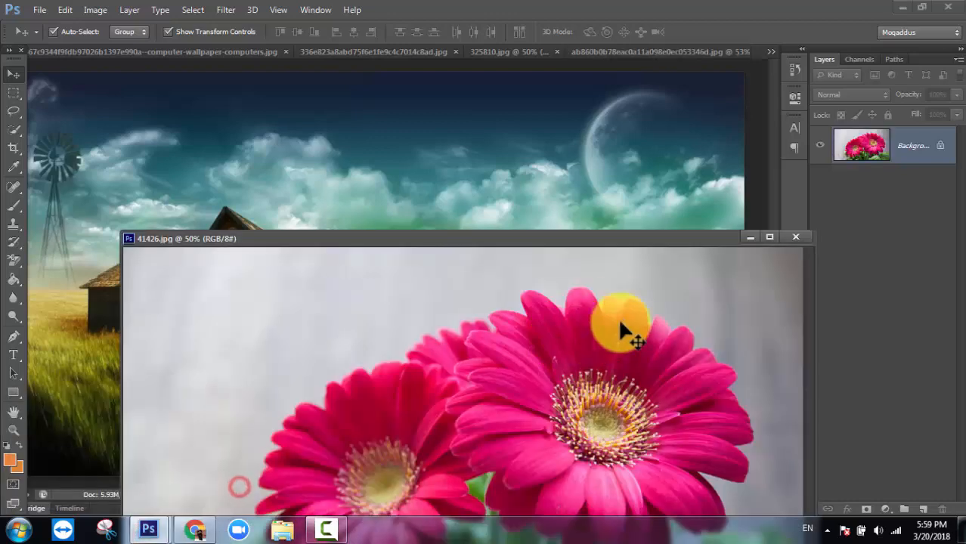
{"action": "left_click_drag", "start_coordinate": [860, 155], "coordinate": [490, 221]}
{"action": "left_click", "coordinate": [751, 237]}
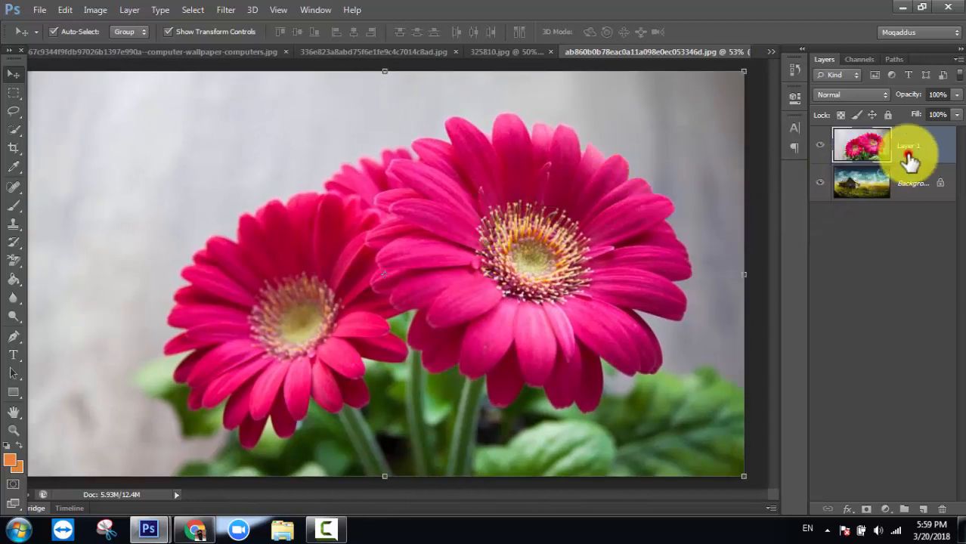
- Activate the Magic Eraser tool and turn off its Anti-alias and Contiguous options
{"action": "left_click", "coordinate": [17, 261]}
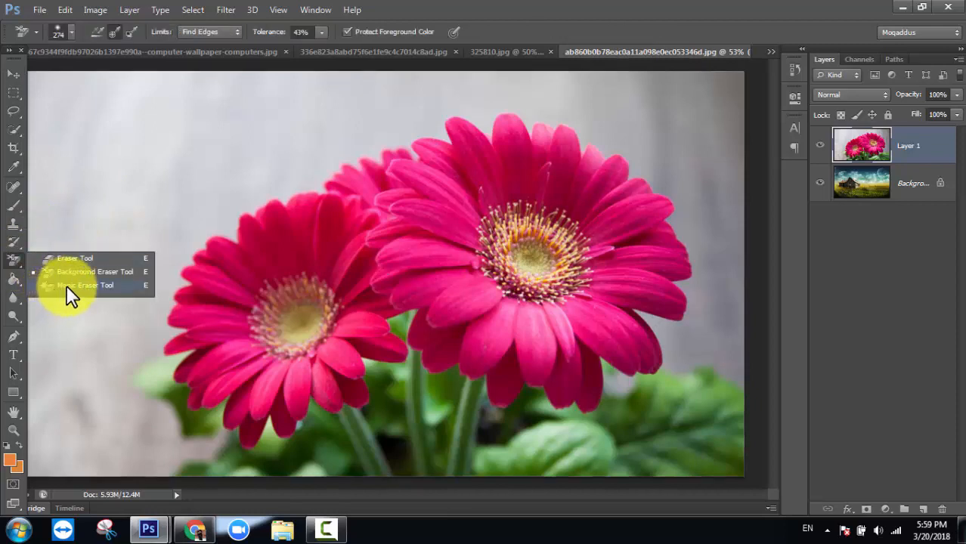
{"action": "left_click", "coordinate": [95, 285]}
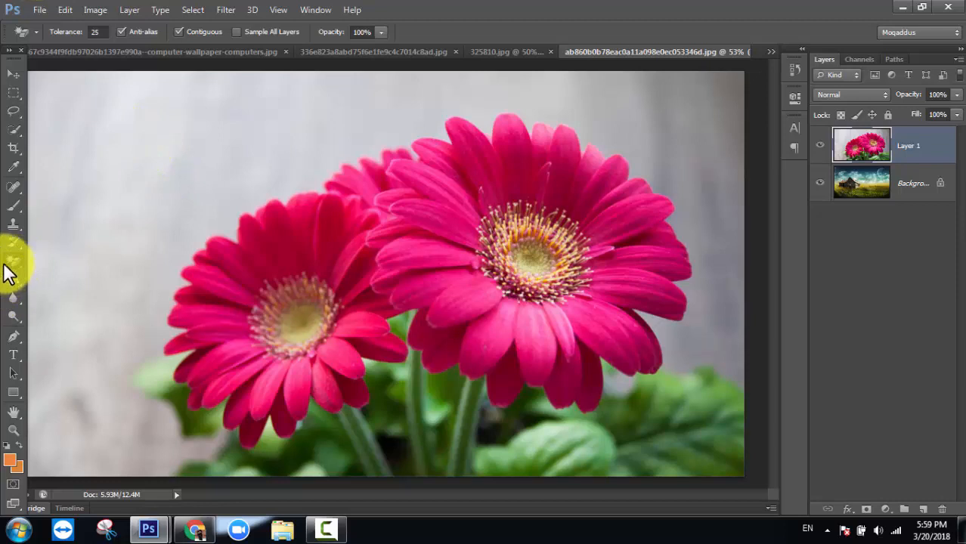
{"action": "left_click", "coordinate": [10, 130]}
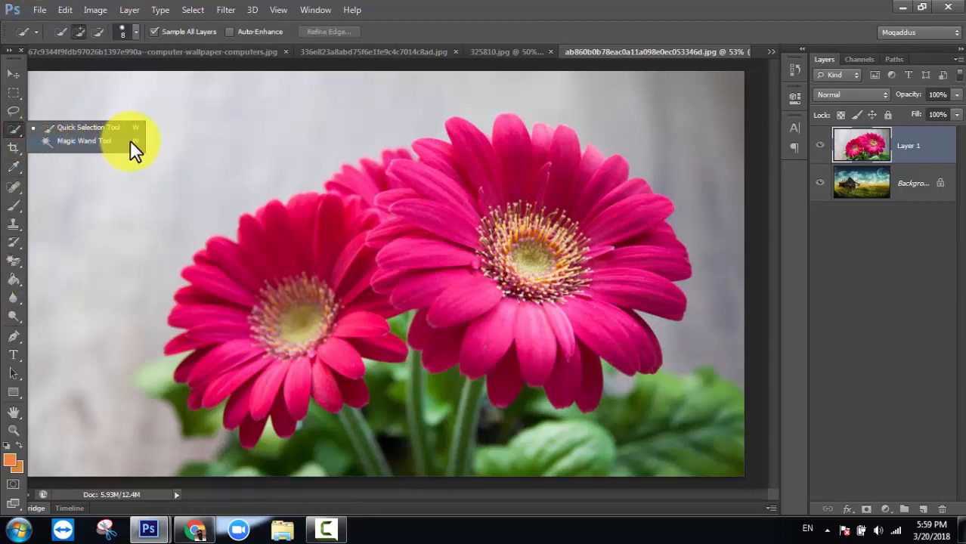
{"action": "left_click", "coordinate": [13, 260]}
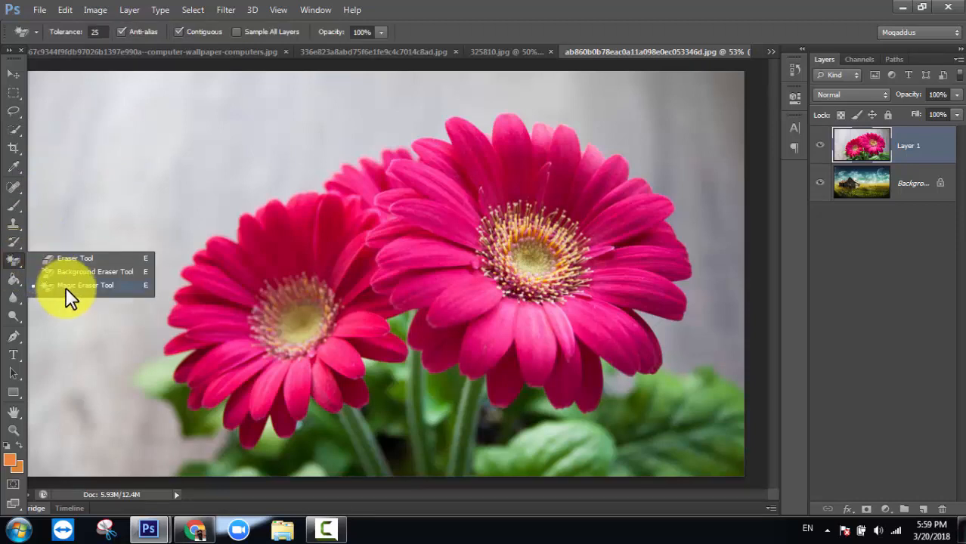
{"action": "left_click", "coordinate": [462, 29]}
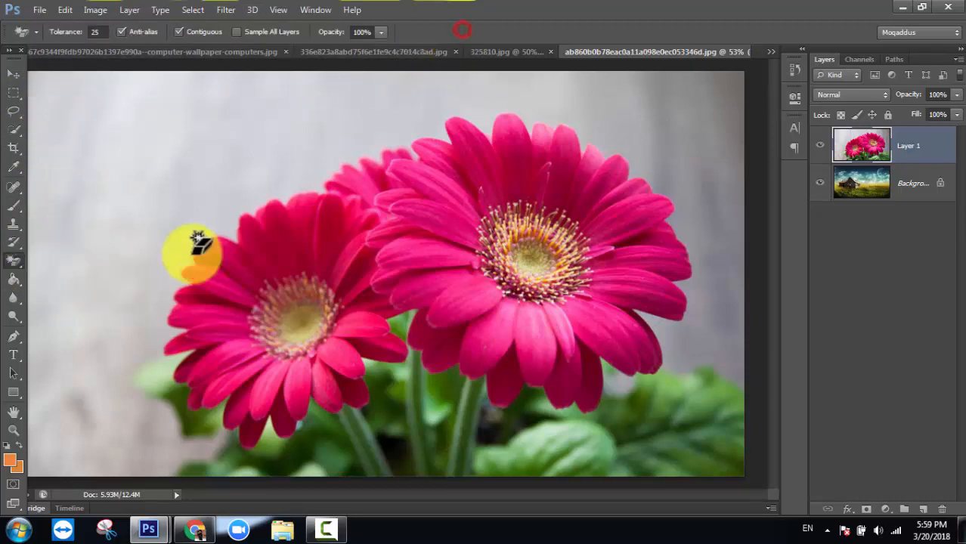
{"action": "left_click", "coordinate": [122, 31]}
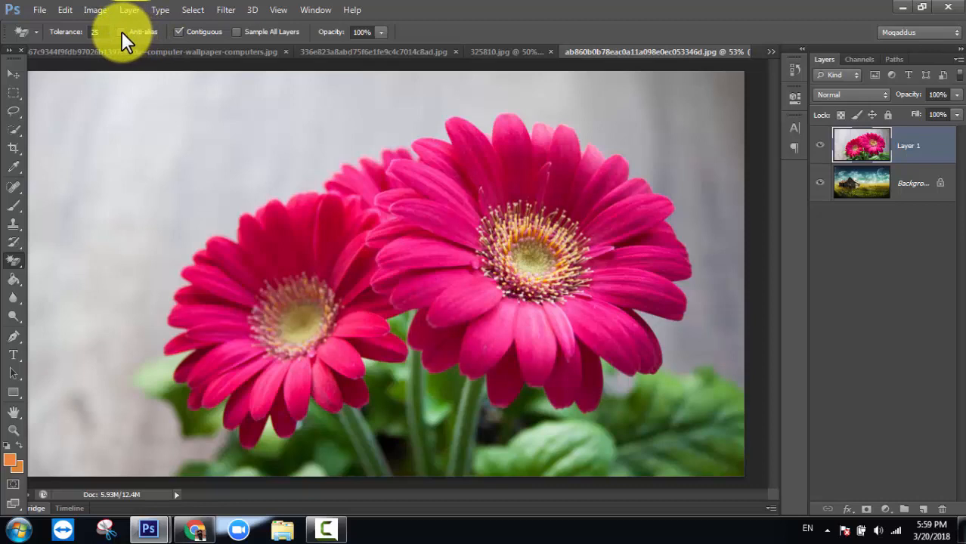
{"action": "left_click", "coordinate": [177, 32]}
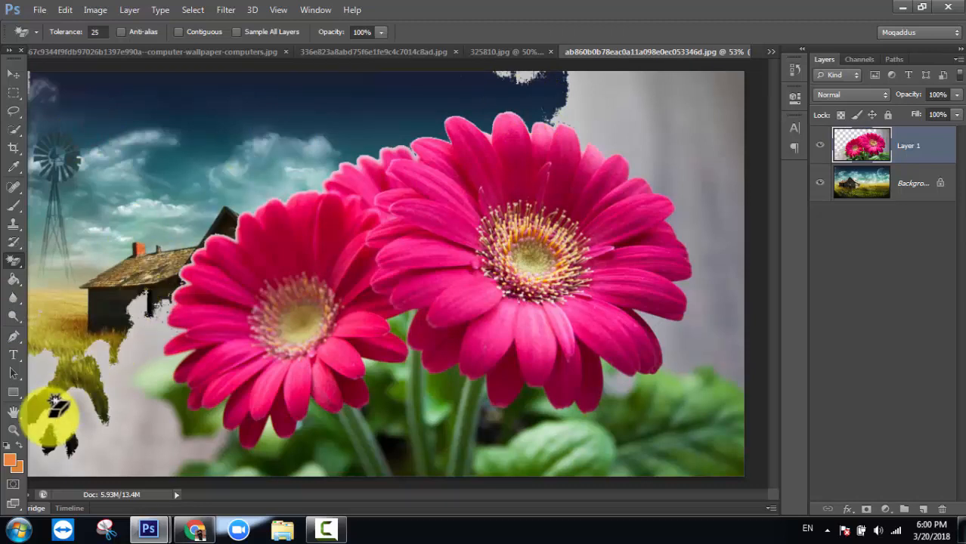
- Undo the first backdrop erasure, and try erasing the grey backdrop at tolerances 36 and 57, undoing each attempt
{"action": "key", "text": "ctrl+z"}
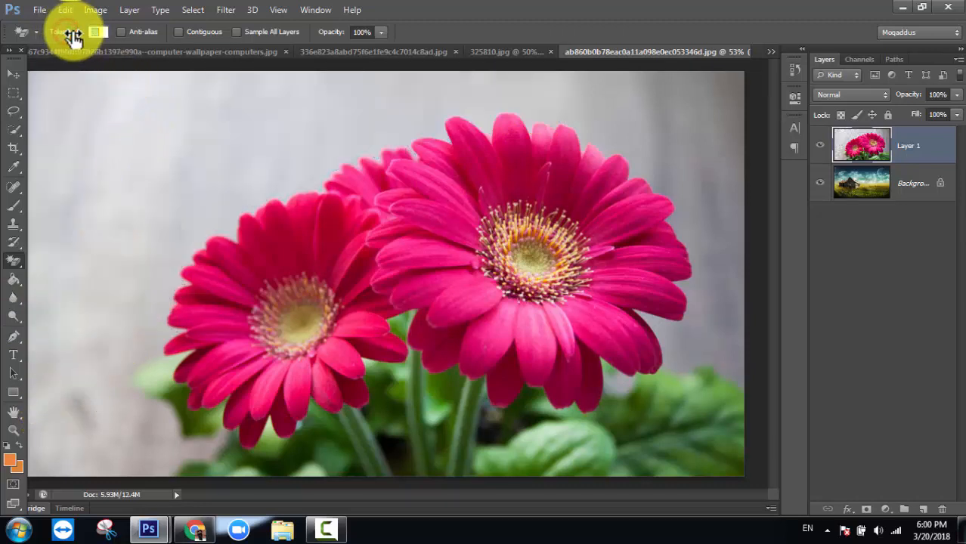
{"action": "left_click", "coordinate": [182, 141]}
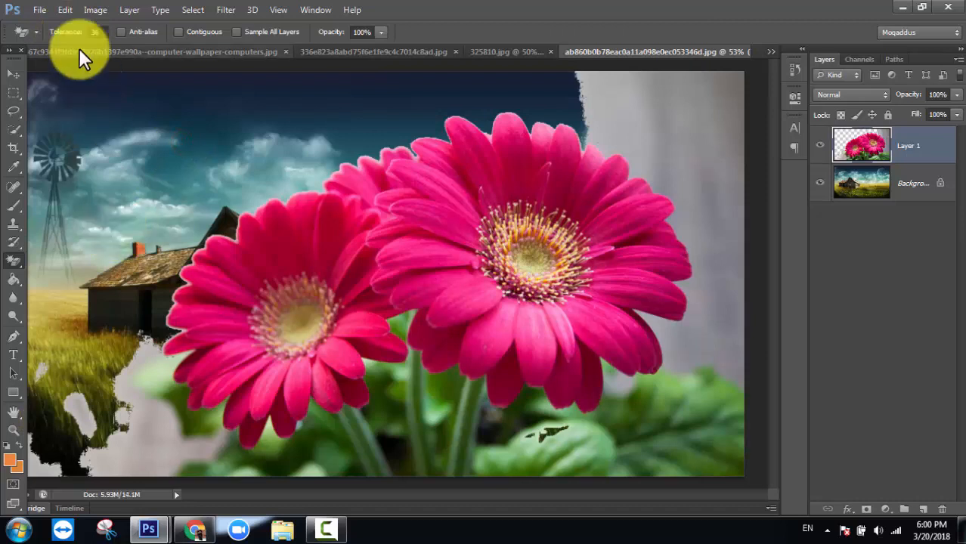
{"action": "key", "text": "ctrl+z"}
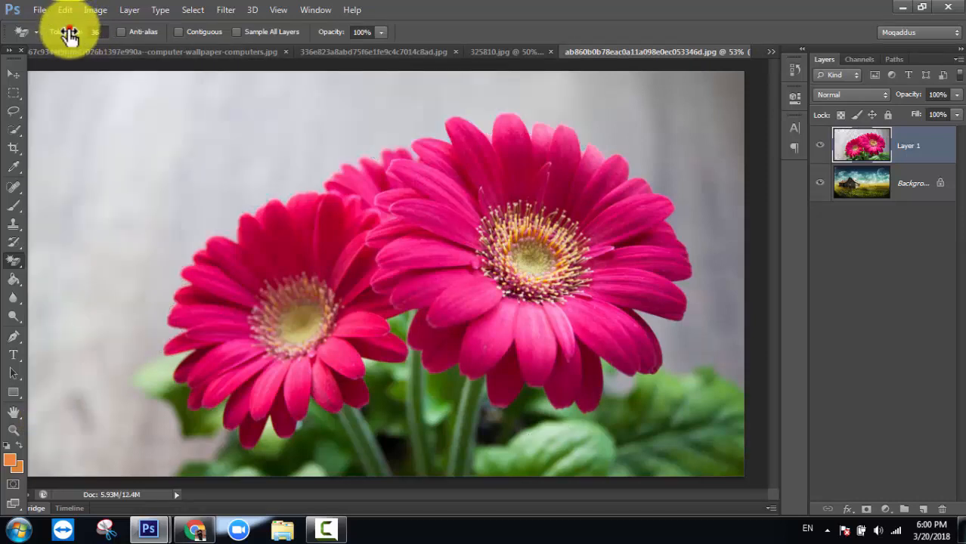
{"action": "left_click", "coordinate": [83, 34]}
{"action": "left_click", "coordinate": [144, 163]}
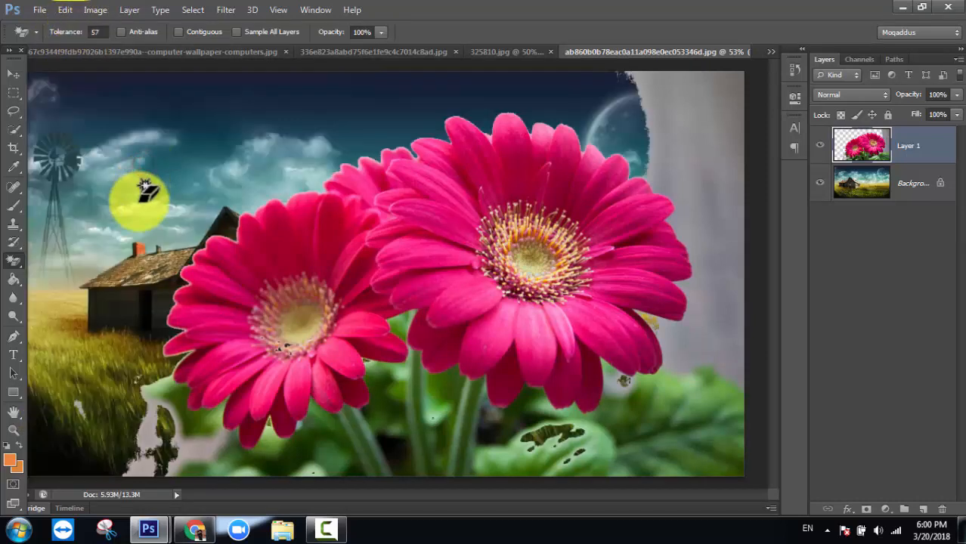
{"action": "key", "text": "ctrl+z"}
- Try the Magic Eraser on the grey backdrop at tolerances 75 and 85, including the strip along the photo's right edge, and undo the erasures
{"action": "left_click_drag", "start_coordinate": [60, 39], "coordinate": [65, 33]}
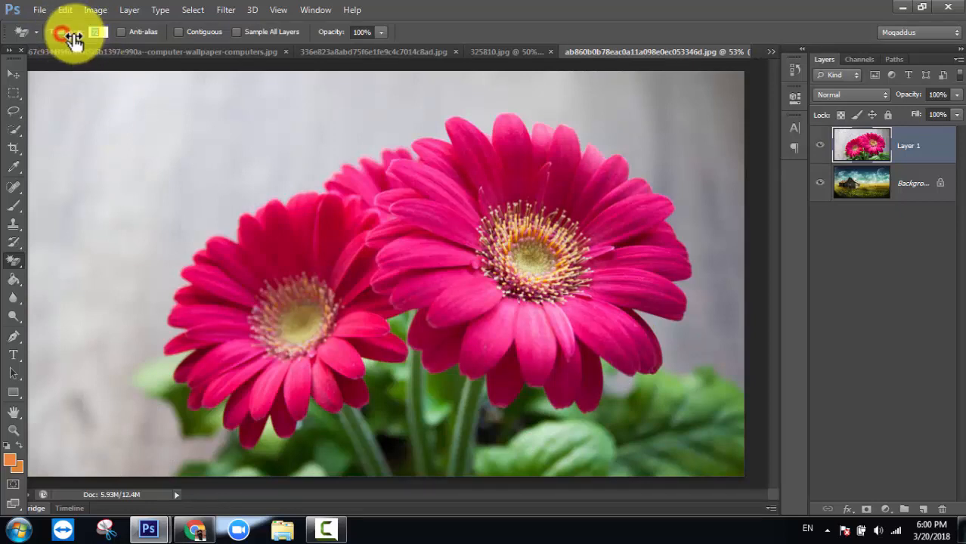
{"action": "left_click", "coordinate": [281, 94]}
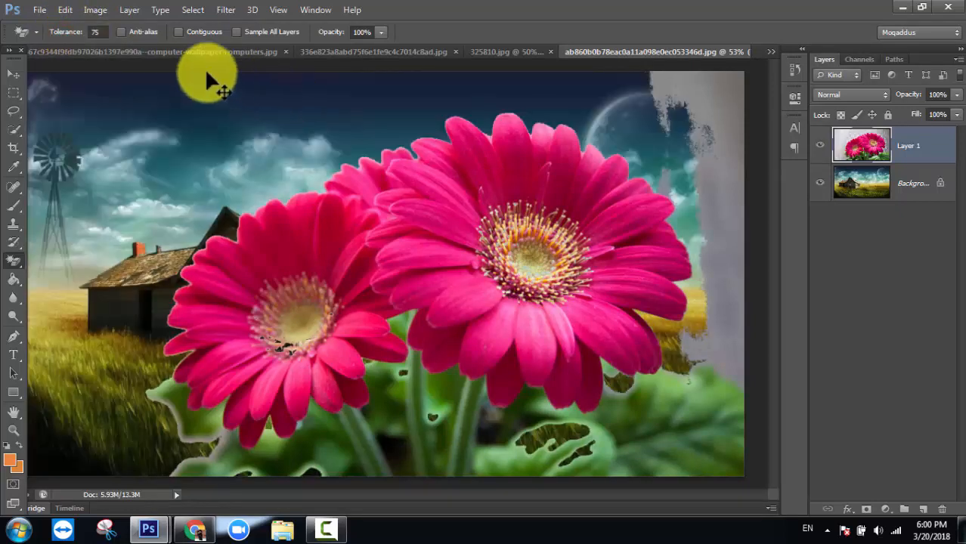
{"action": "key", "text": "ctrl+z"}
{"action": "left_click_drag", "start_coordinate": [67, 32], "coordinate": [76, 32]}
{"action": "left_click", "coordinate": [204, 70]}
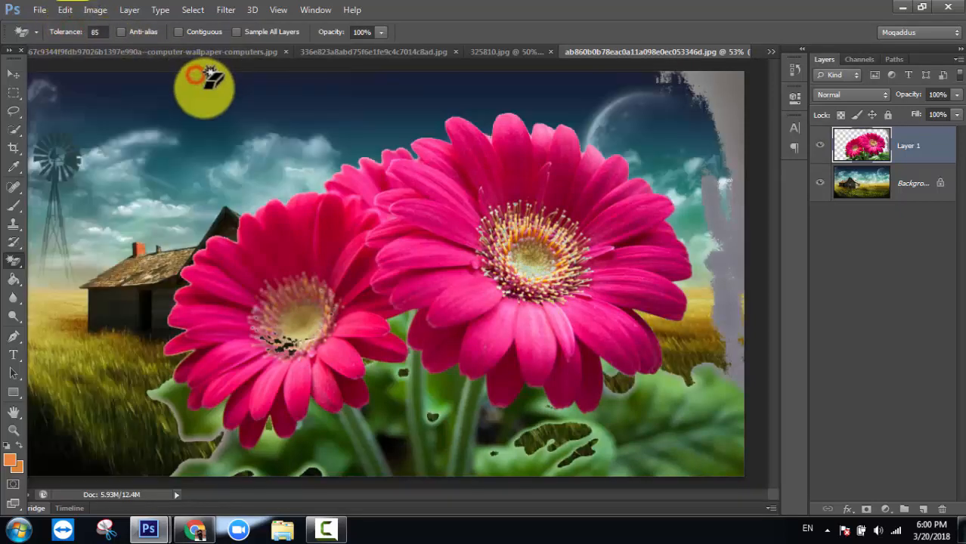
{"action": "left_click", "coordinate": [733, 303]}
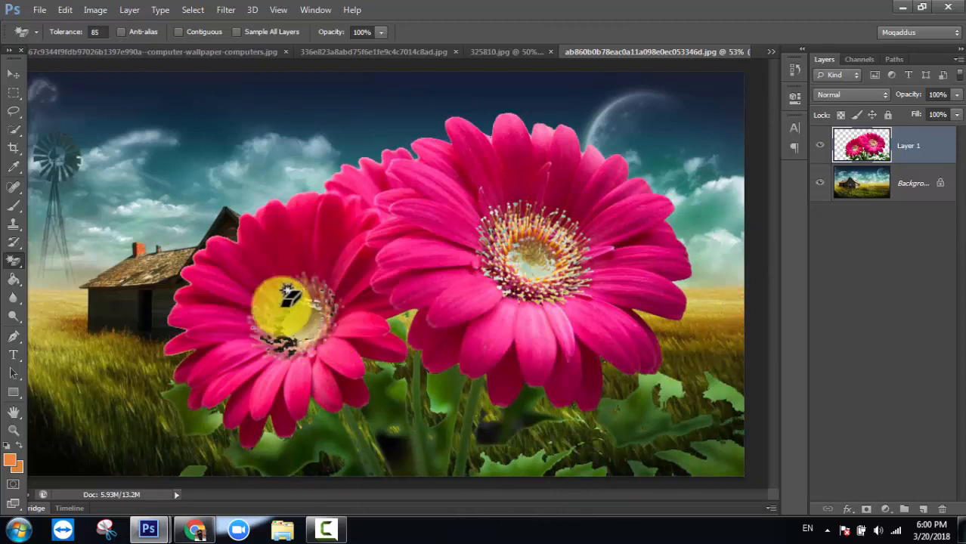
{"action": "left_click", "coordinate": [452, 235]}
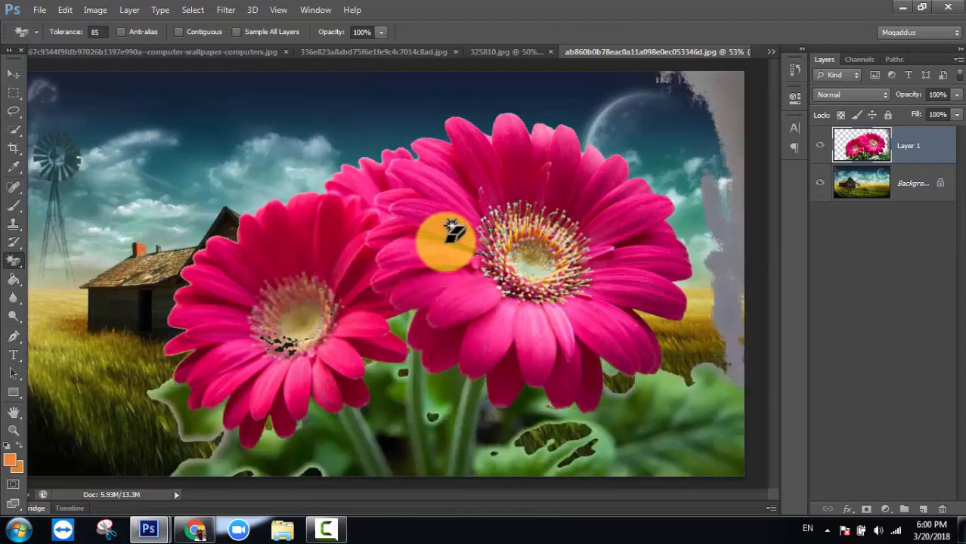
{"action": "key", "text": "ctrl+alt+z"}
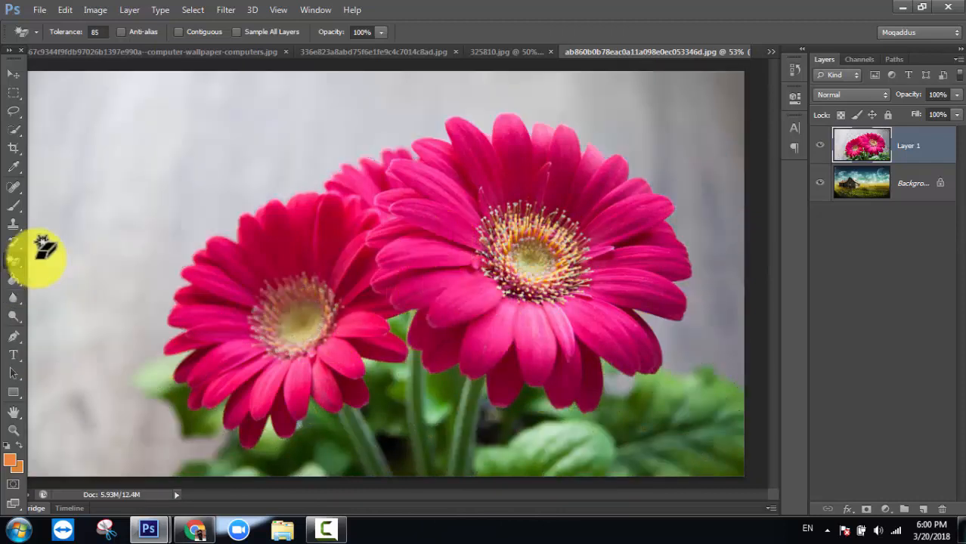
- Try erasing the backdrop on both sides of the flowers at tolerance 66, and undo both erasures
{"action": "left_click_drag", "start_coordinate": [70, 37], "coordinate": [47, 32]}
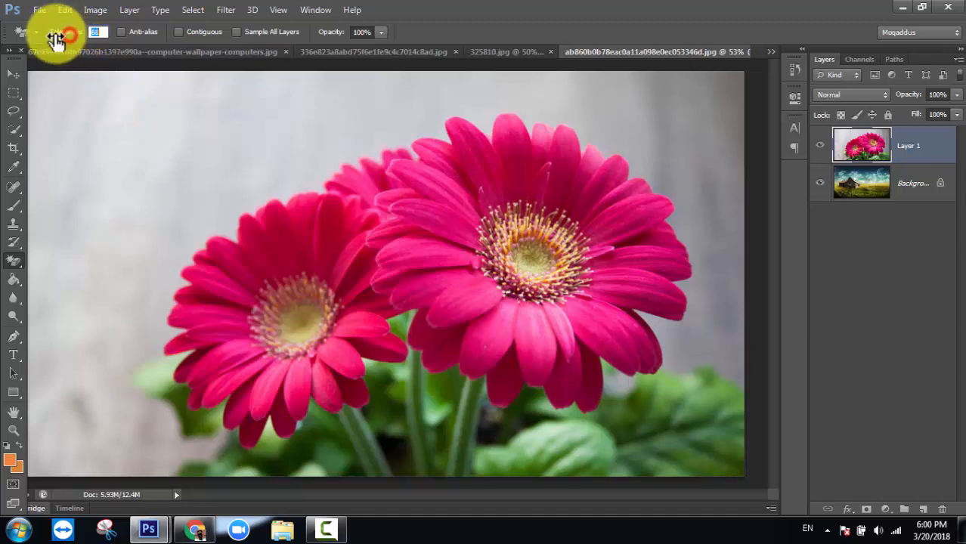
{"action": "left_click", "coordinate": [96, 121]}
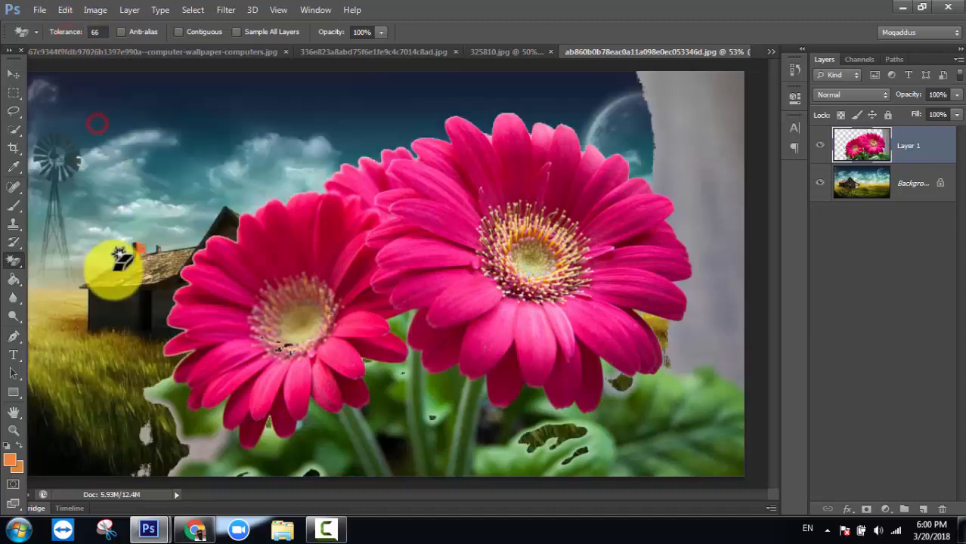
{"action": "left_click", "coordinate": [708, 110]}
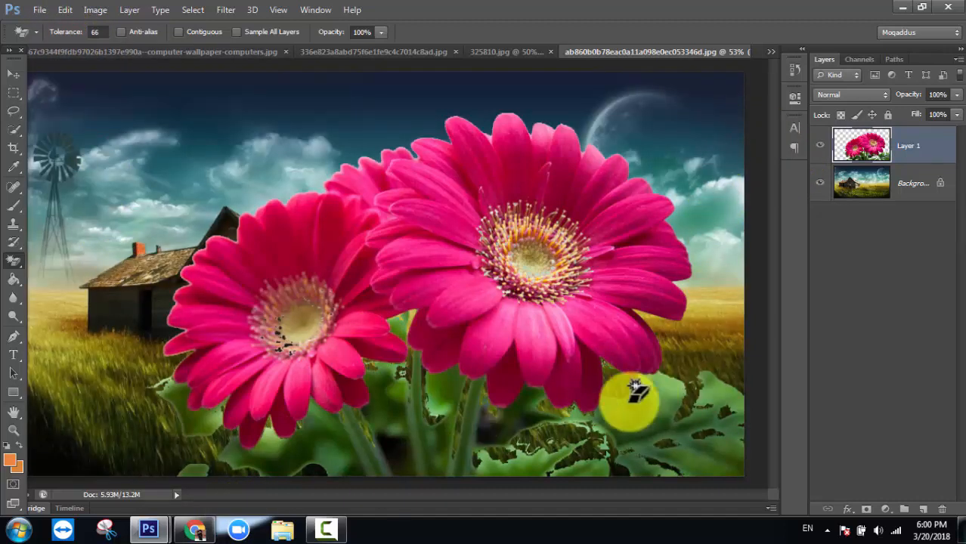
{"action": "key", "text": "ctrl+z"}
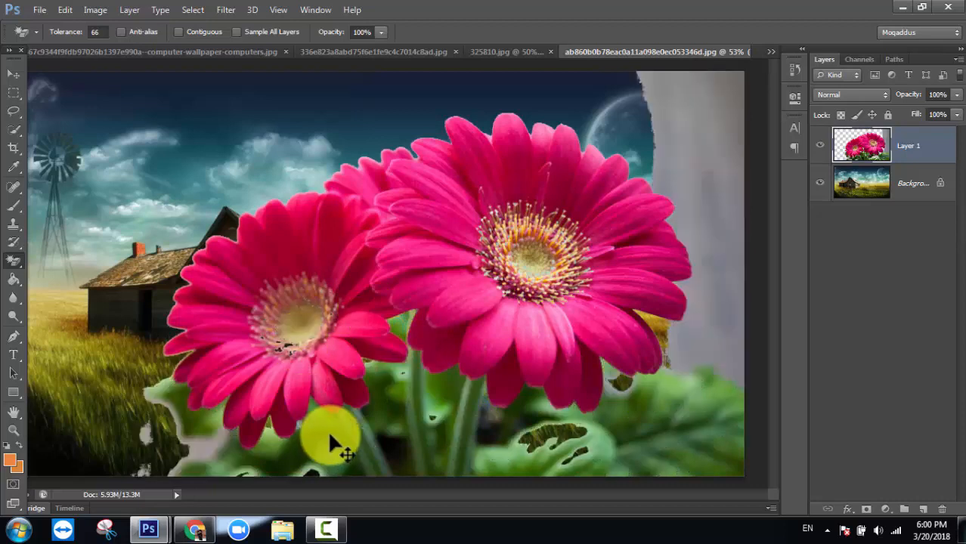
{"action": "key", "text": "ctrl+alt+z"}
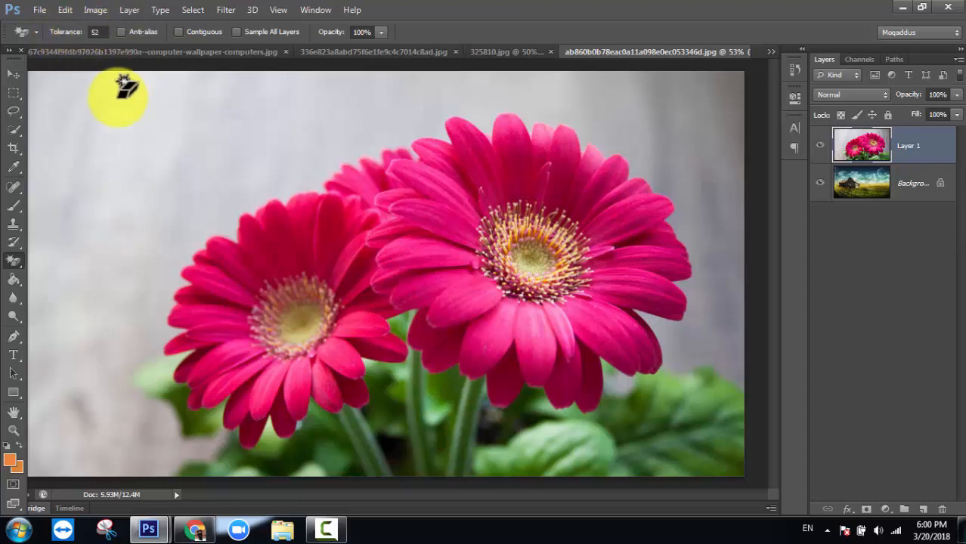
- Try erasing the backdrop left and right of the flowers at tolerance 52 with Contiguous off, and undo the erasures
{"action": "left_click", "coordinate": [117, 93]}
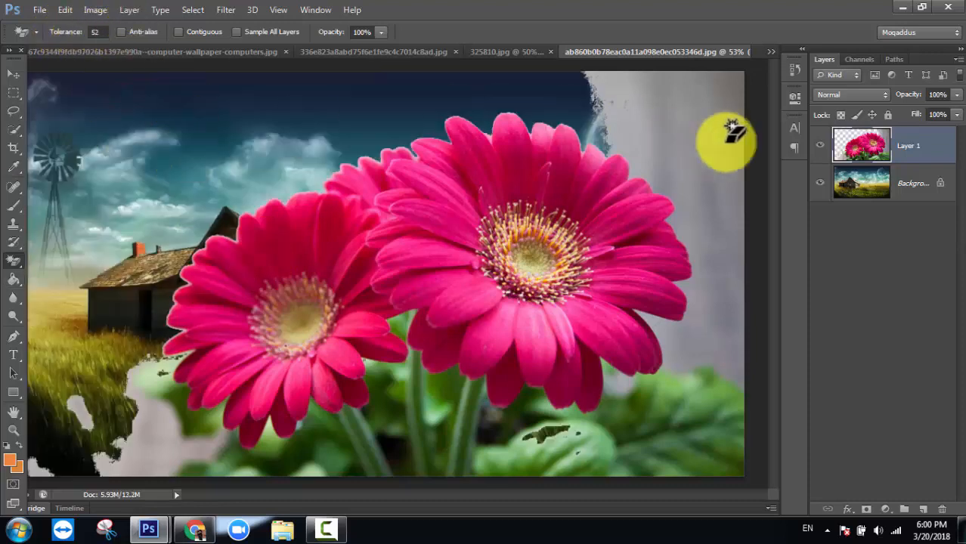
{"action": "left_click", "coordinate": [702, 106]}
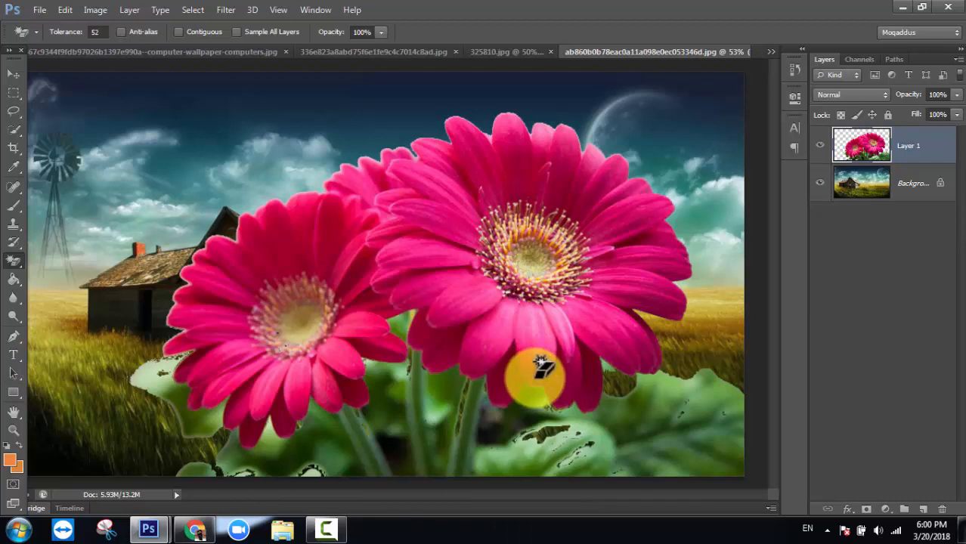
{"action": "key", "text": "ctrl+z"}
{"action": "key", "text": "ctrl+z"}
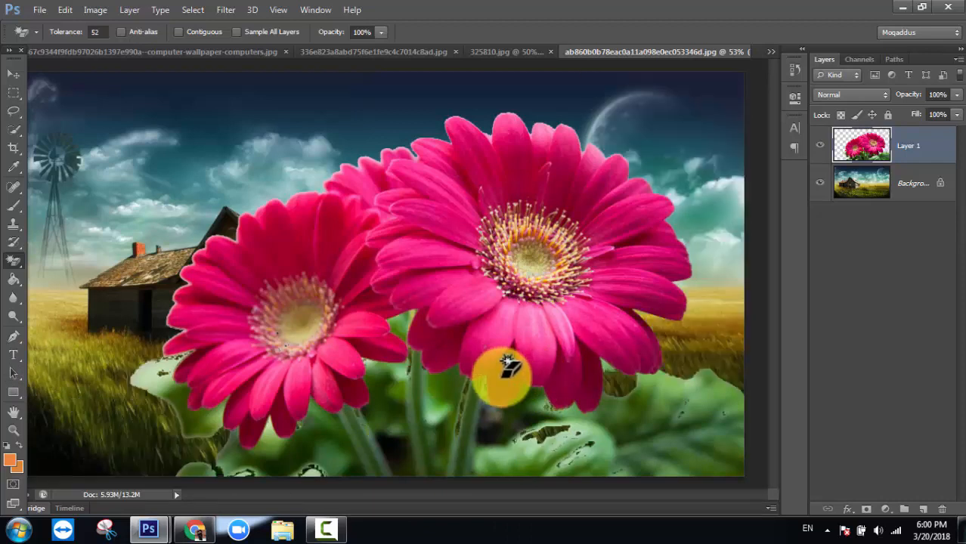
{"action": "key", "text": "ctrl+alt+z"}
{"action": "key", "text": "ctrl+alt+z"}
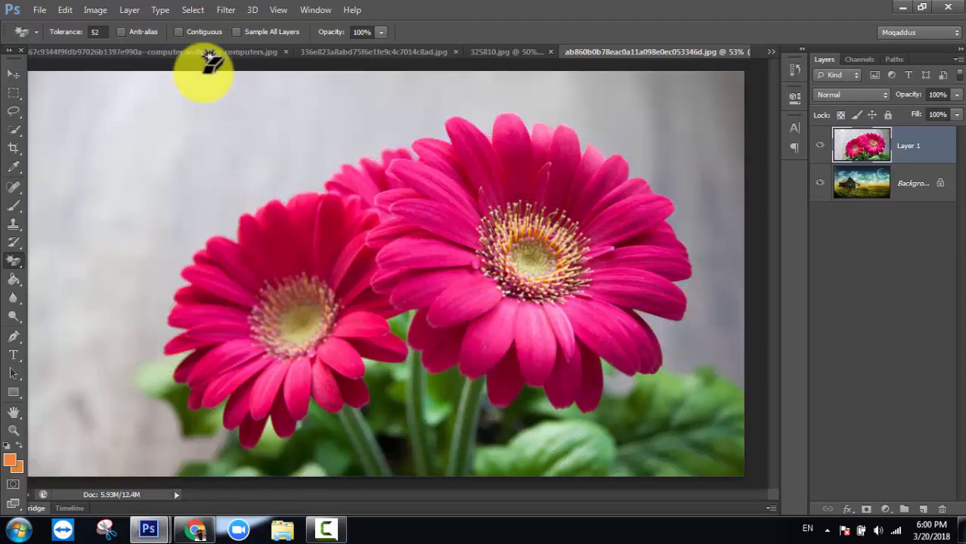
- Turn on Contiguous and erase the connected grey backdrop areas above and to the right of the flowers at tolerance 52
{"action": "left_click", "coordinate": [178, 32]}
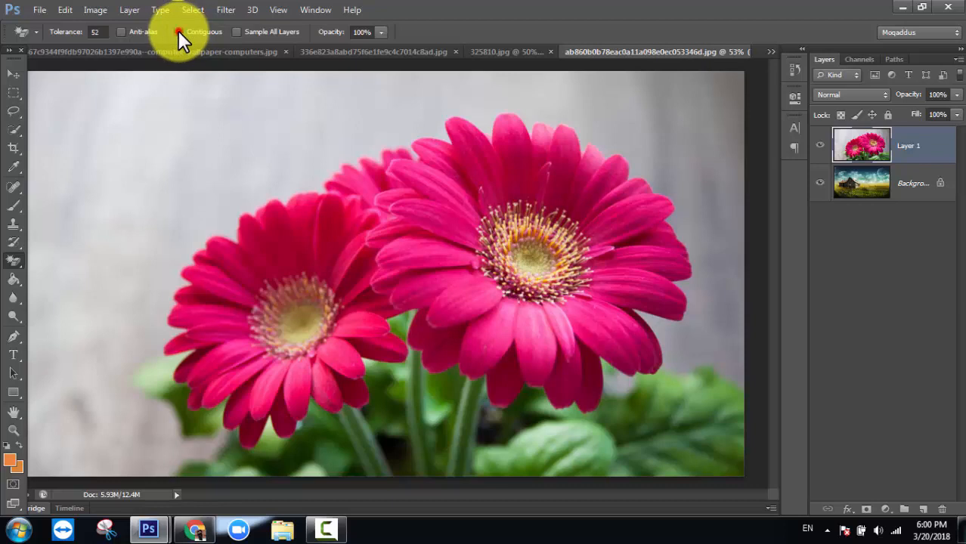
{"action": "left_click", "coordinate": [130, 110]}
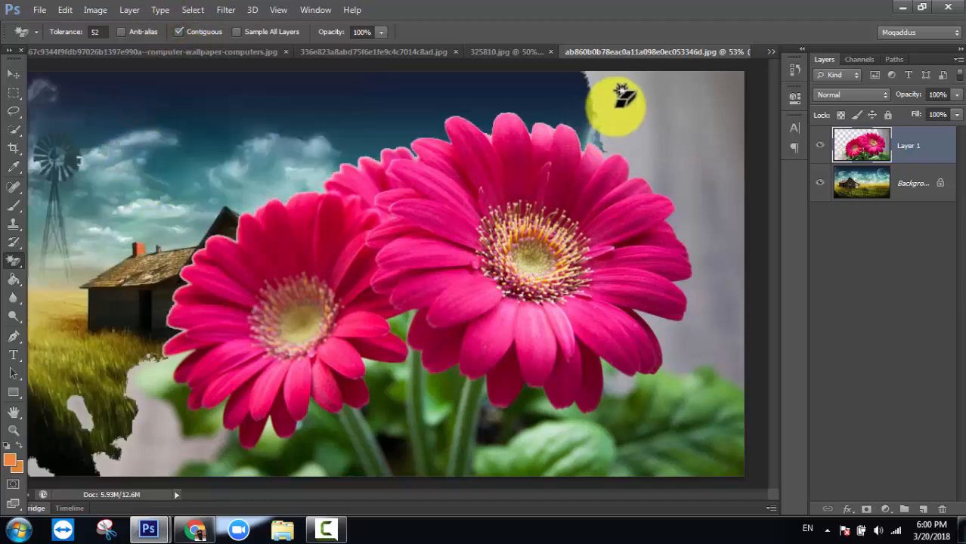
{"action": "left_click", "coordinate": [619, 105]}
{"action": "left_click", "coordinate": [741, 104]}
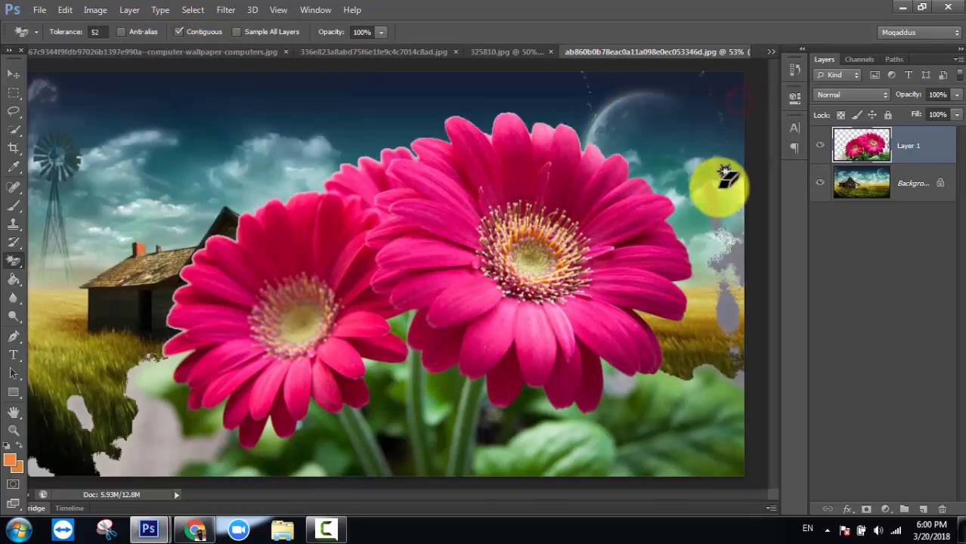
{"action": "left_click", "coordinate": [711, 200]}
{"action": "left_click", "coordinate": [724, 308]}
{"action": "left_click", "coordinate": [735, 259]}
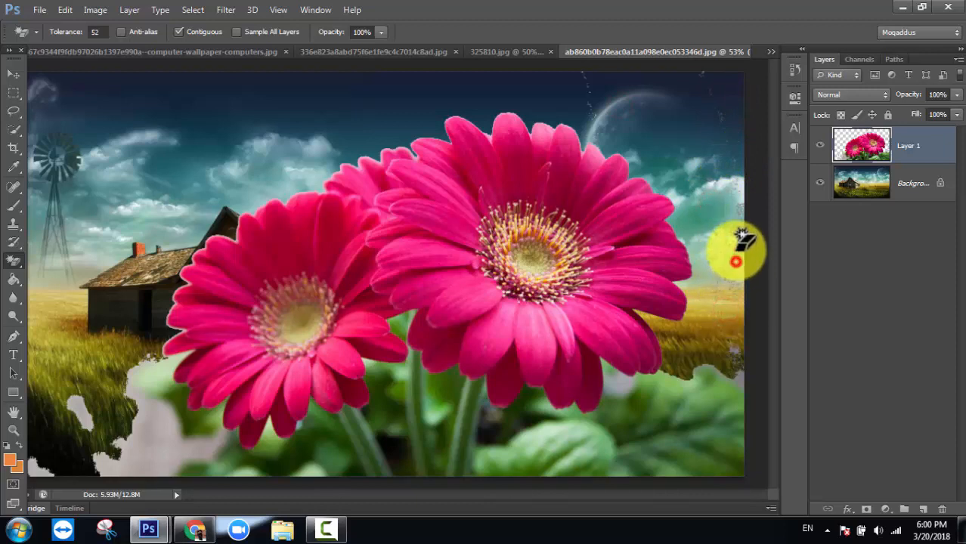
- Erase the leftover grey patches in the photo's lower-left corner, below the larger flower and at the right edge above the leaves
{"action": "left_click", "coordinate": [142, 446]}
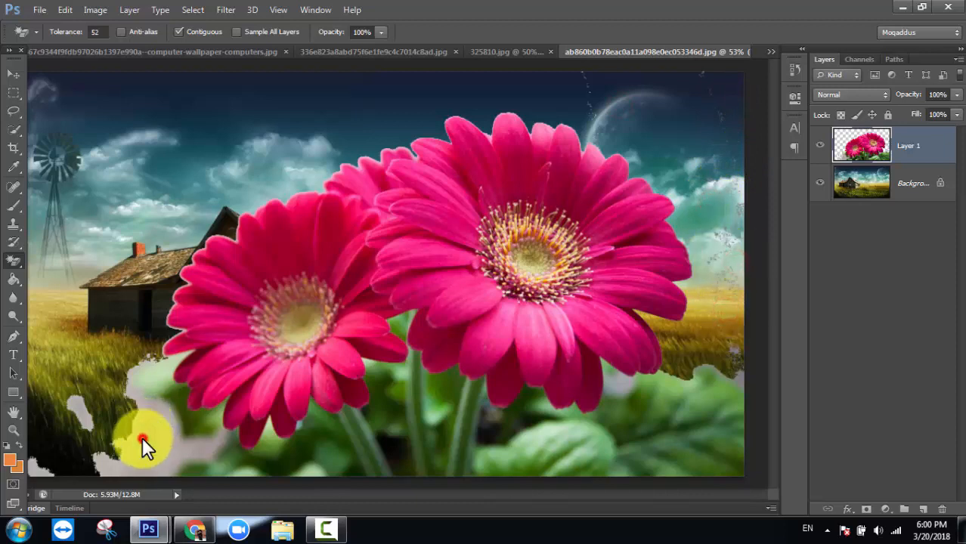
{"action": "left_click", "coordinate": [75, 421]}
{"action": "left_click", "coordinate": [40, 468]}
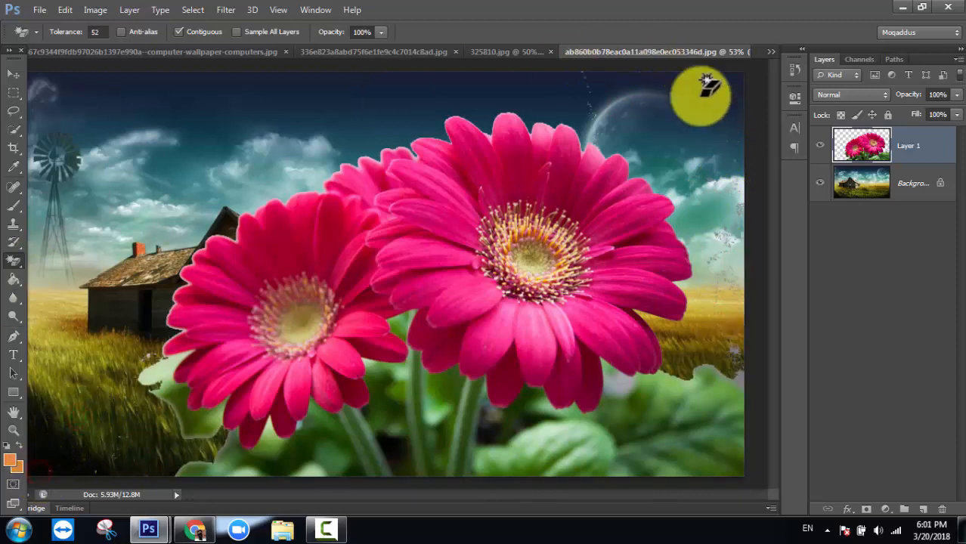
{"action": "left_click", "coordinate": [626, 389]}
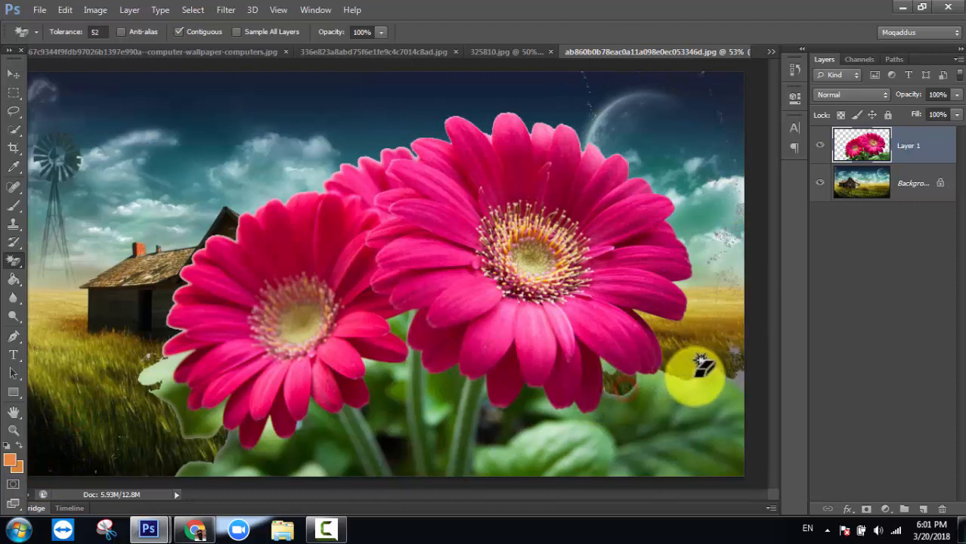
{"action": "left_click", "coordinate": [740, 383]}
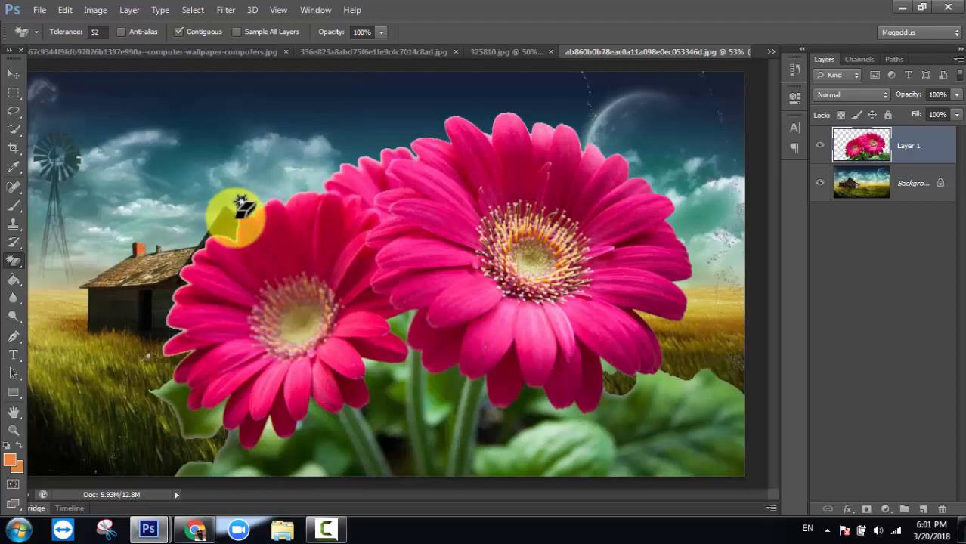
{"action": "scroll", "coordinate": [241, 204], "scroll_direction": "up", "scroll_amount": 10}
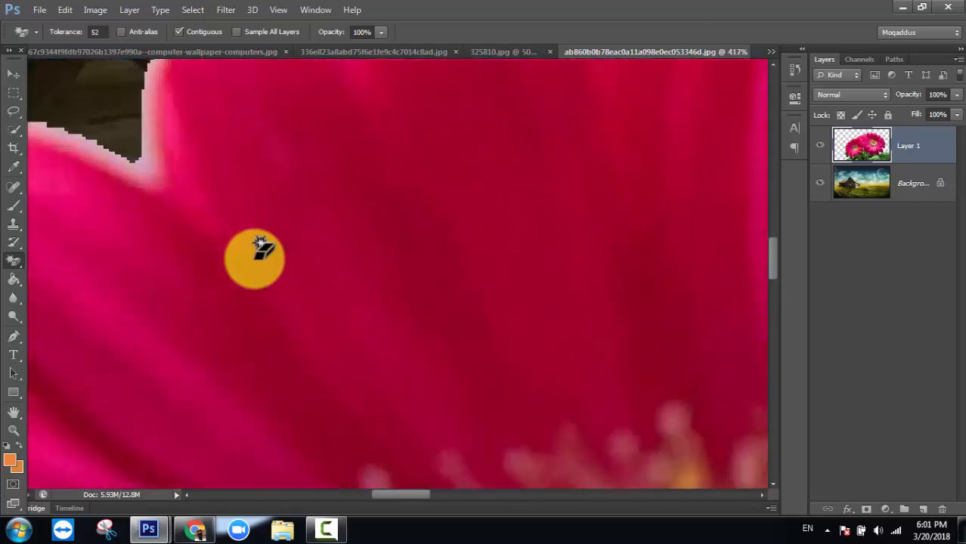
- Inspect the smaller flower's petal edges up close and turn on Anti-alias for the Magic Eraser
{"action": "left_click_drag", "start_coordinate": [412, 499], "coordinate": [371, 499]}
{"action": "scroll", "coordinate": [375, 394], "scroll_direction": "up", "scroll_amount": 2}
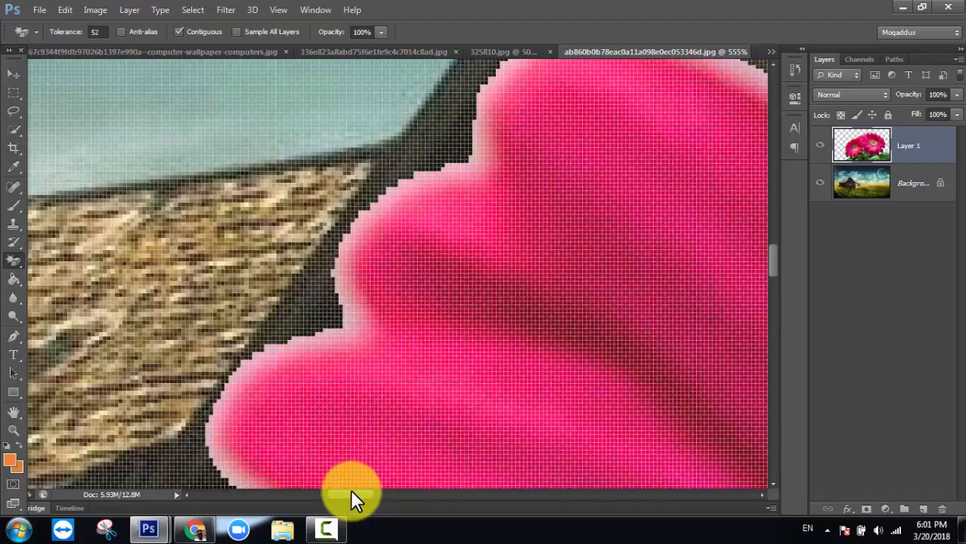
{"action": "left_click_drag", "start_coordinate": [351, 493], "coordinate": [360, 492]}
{"action": "scroll", "coordinate": [316, 347], "scroll_direction": "down", "scroll_amount": 1}
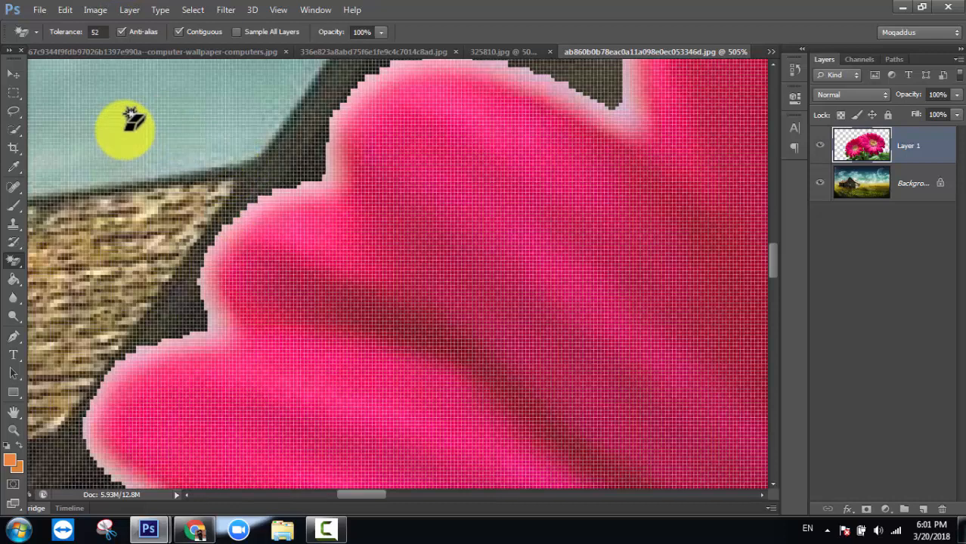
{"action": "key", "text": "ctrl+0"}
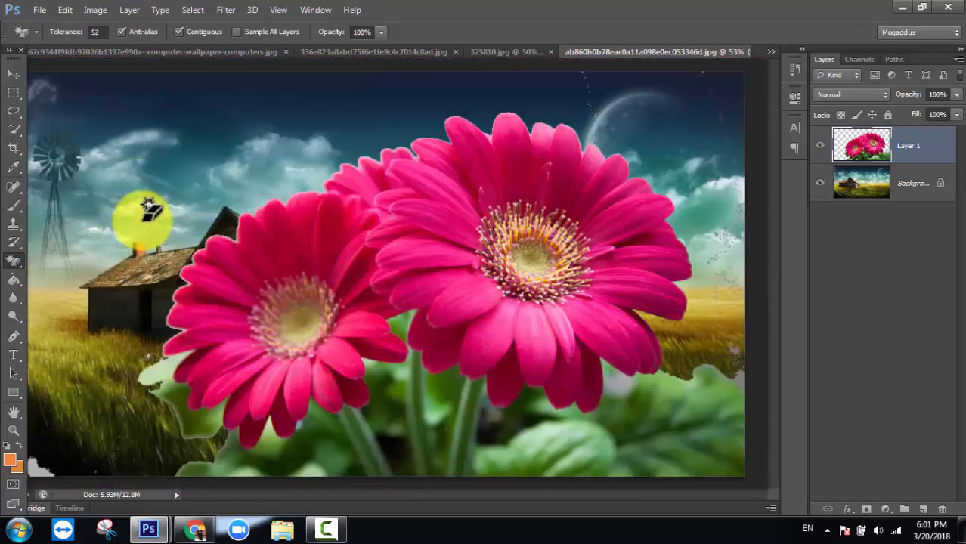
- Undo the Magic Eraser erasures on the flower layer to restore its full grey backdrop over the farmhouse scene
{"action": "left_click", "coordinate": [147, 214]}
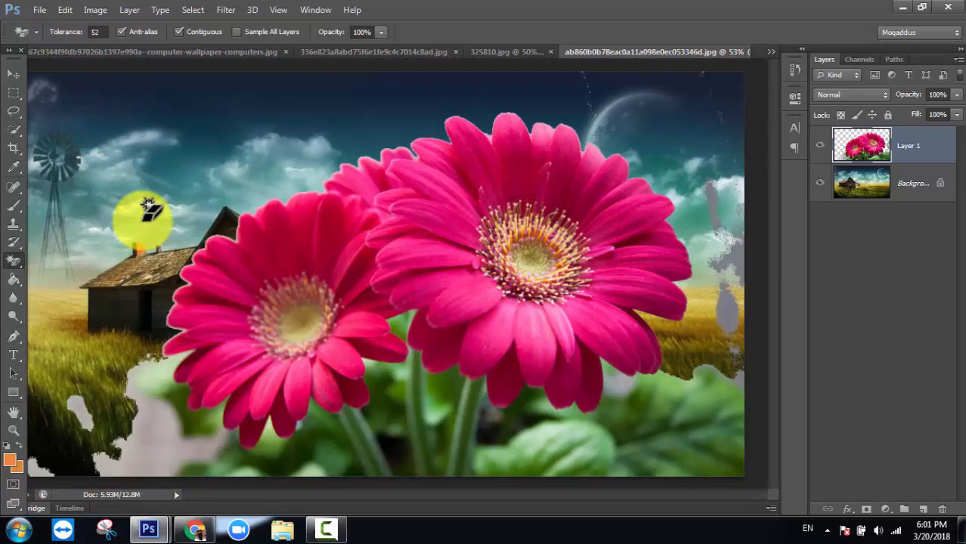
{"action": "key", "text": "ctrl+alt+z"}
{"action": "key", "text": "ctrl+alt+z"}
{"action": "key", "text": "ctrl+alt+z"}
{"action": "key", "text": "ctrl+alt+z"}
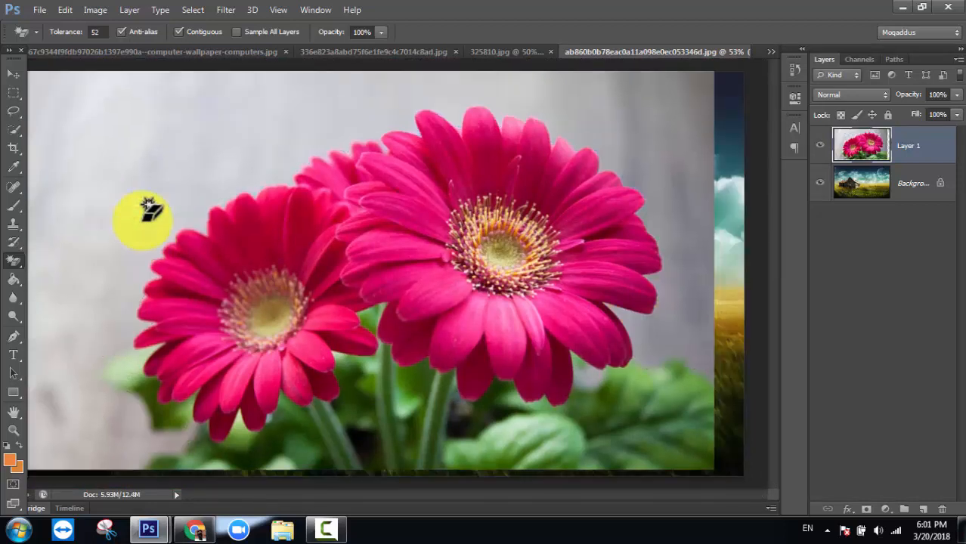
{"action": "key", "text": "ctrl+z"}
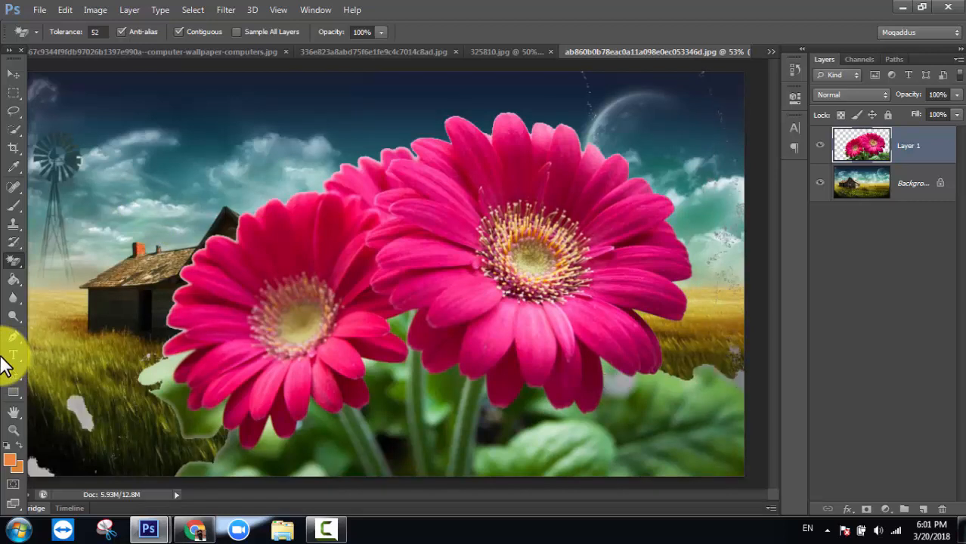
{"action": "key", "text": "ctrl+alt+z"}
{"action": "key", "text": "ctrl+alt+z"}
{"action": "key", "text": "ctrl+alt+z"}
{"action": "key", "text": "ctrl+alt+z"}
{"action": "key", "text": "ctrl+alt+z"}
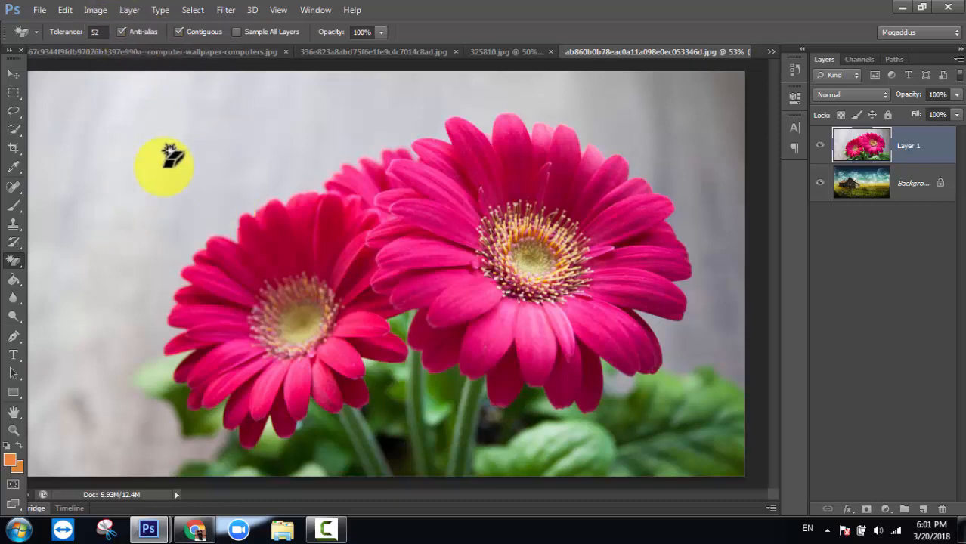
- Try erasing the grey backdrop left of the flowers with Anti-alias on, inspect the petal edges up close, and undo the erasure
{"action": "left_click", "coordinate": [204, 195]}
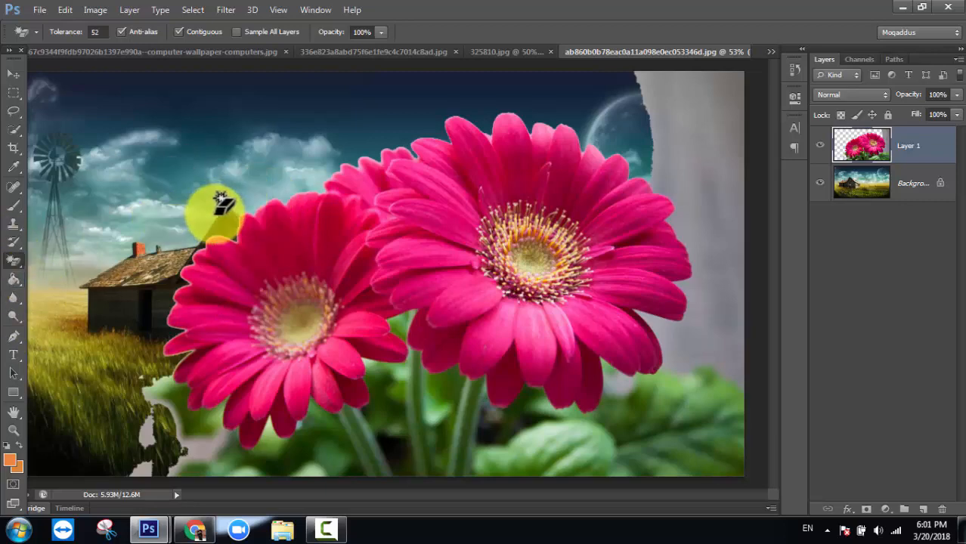
{"action": "key", "text": "ctrl+plus"}
{"action": "key", "text": "ctrl+plus"}
{"action": "key", "text": "ctrl+plus"}
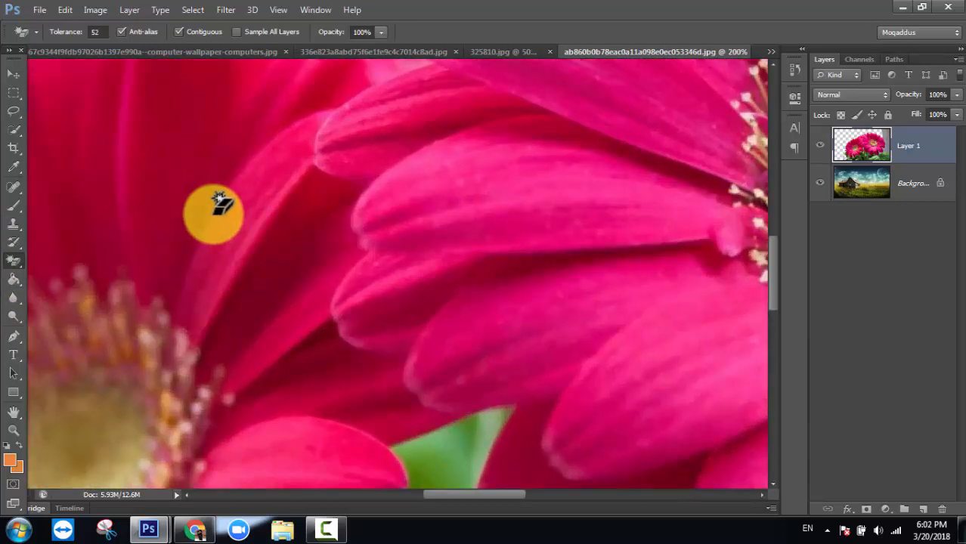
{"action": "left_click_drag", "start_coordinate": [463, 494], "coordinate": [401, 495]}
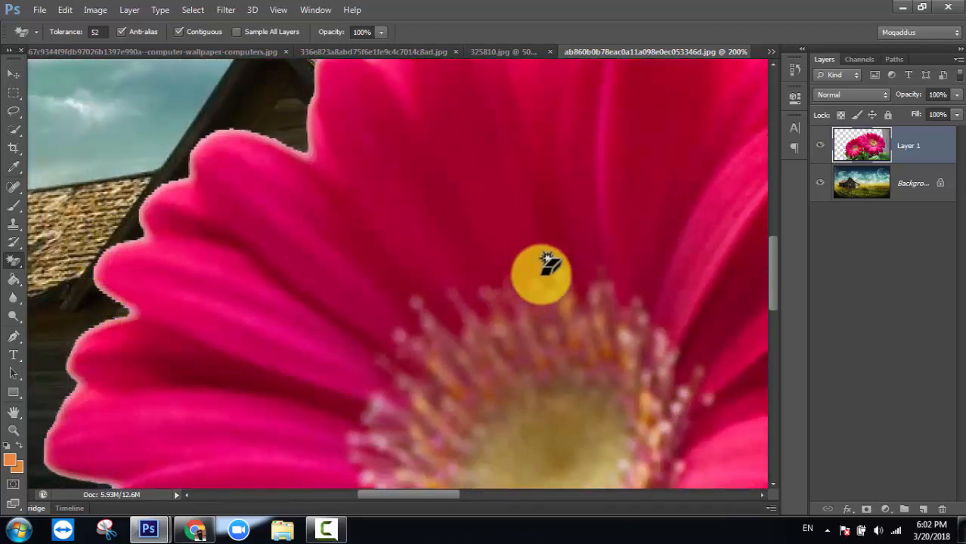
{"action": "left_click_drag", "start_coordinate": [770, 280], "coordinate": [771, 261]}
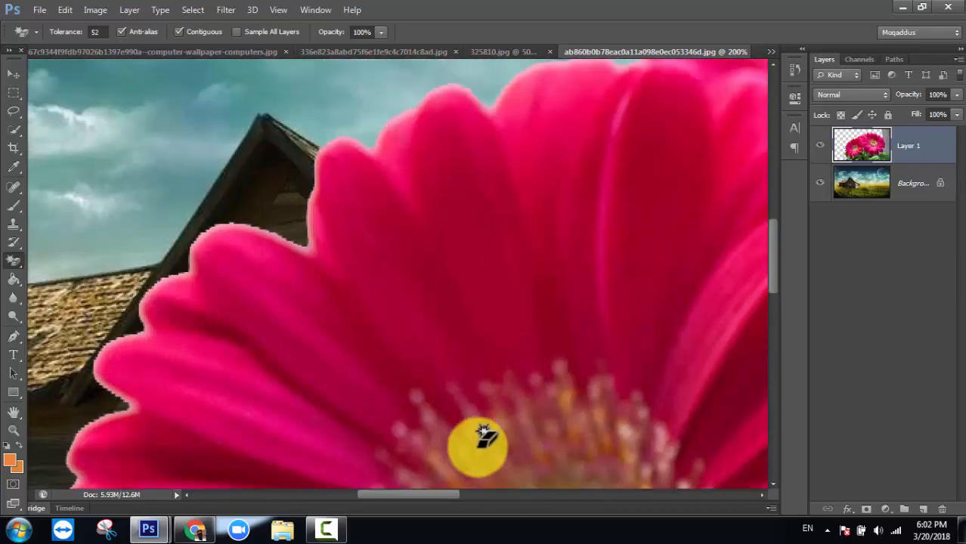
{"action": "left_click_drag", "start_coordinate": [433, 495], "coordinate": [398, 494]}
{"action": "scroll", "coordinate": [423, 354], "scroll_direction": "down", "scroll_amount": 1}
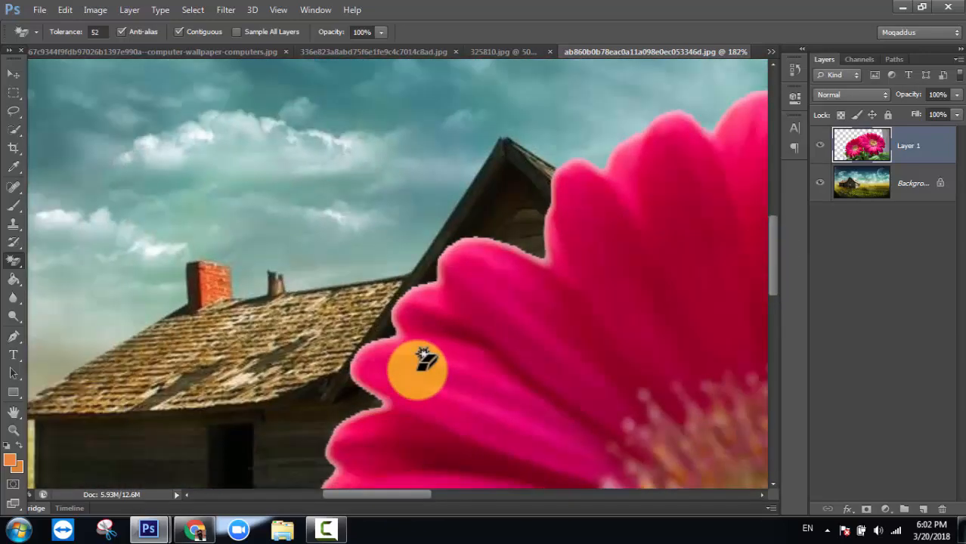
{"action": "scroll", "coordinate": [423, 355], "scroll_direction": "up", "scroll_amount": 5}
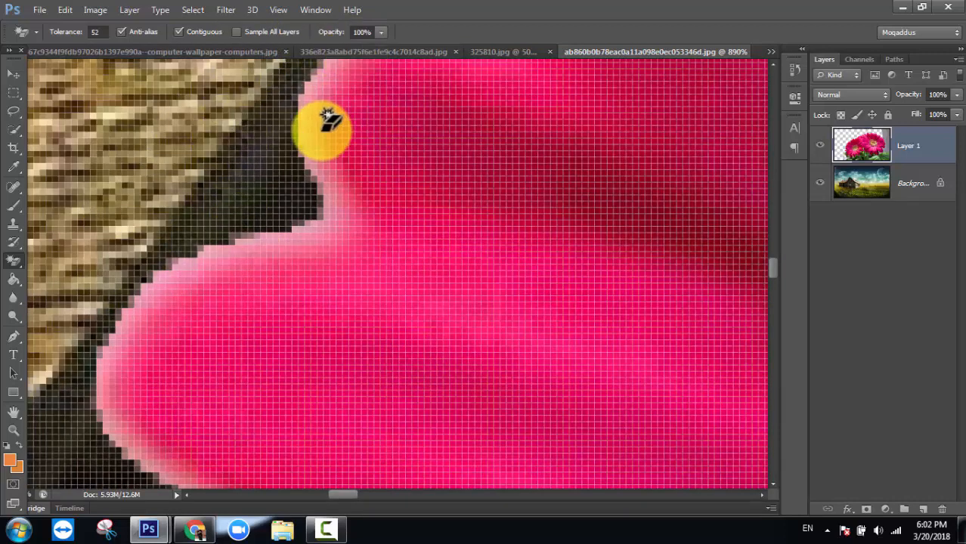
{"action": "key", "text": "ctrl+0"}
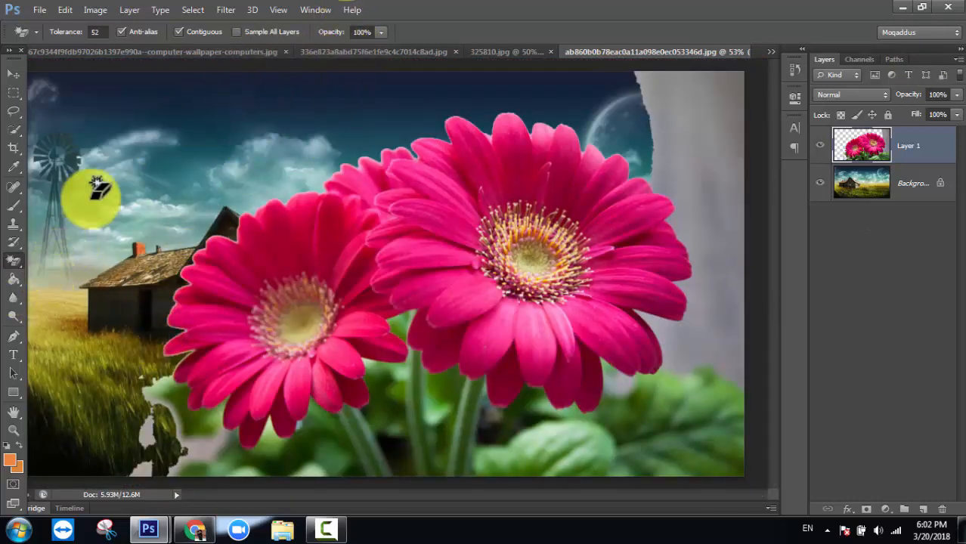
{"action": "key", "text": "ctrl+z"}
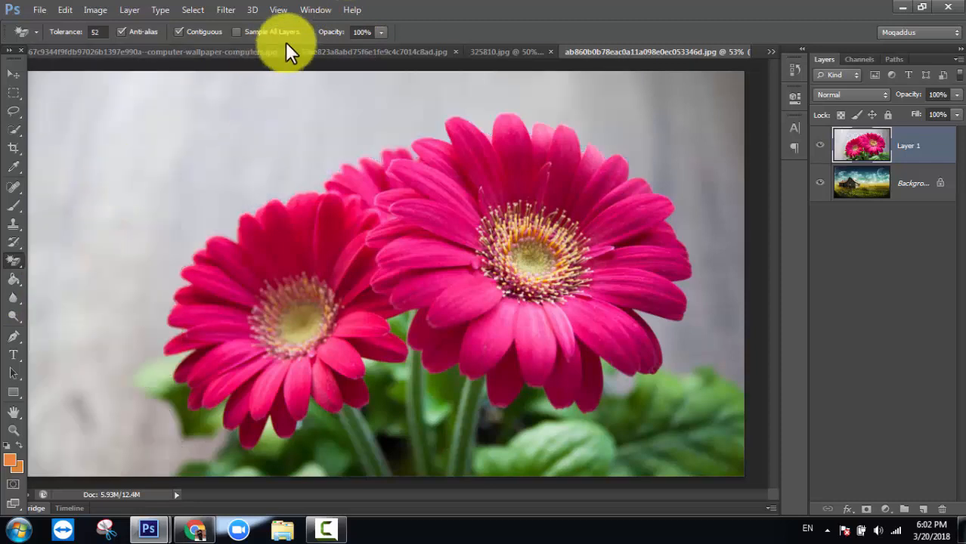
- Set the Magic Eraser's opacity to 30% and partially erase the grey backdrop areas around and below the flowers in repeated passes
{"action": "mouse_move", "coordinate": [338, 43]}
{"action": "left_mouse_down"}
{"action": "mouse_move", "coordinate": [312, 39]}
{"action": "mouse_move", "coordinate": [306, 48]}
{"action": "mouse_move", "coordinate": [329, 32]}
{"action": "left_mouse_up"}
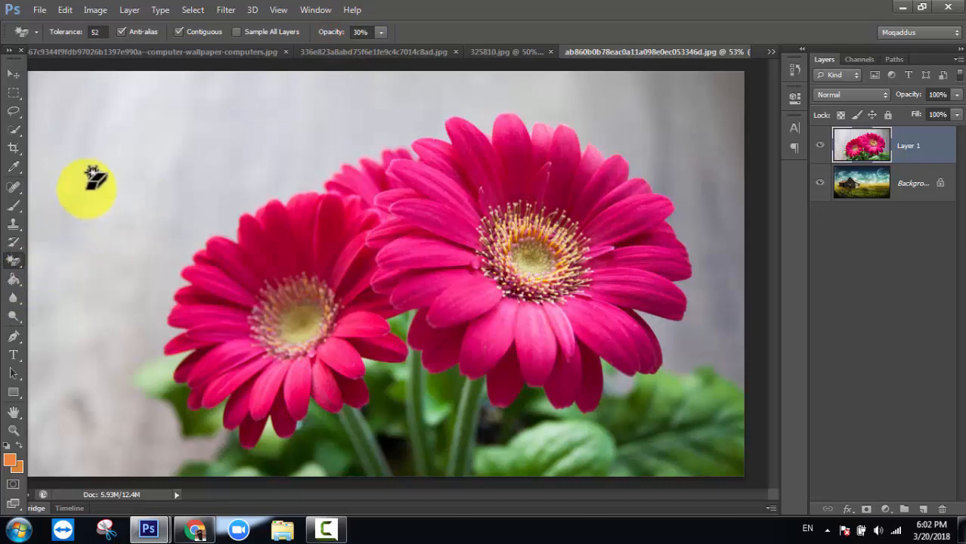
{"action": "left_click", "coordinate": [86, 187]}
{"action": "left_click", "coordinate": [724, 137]}
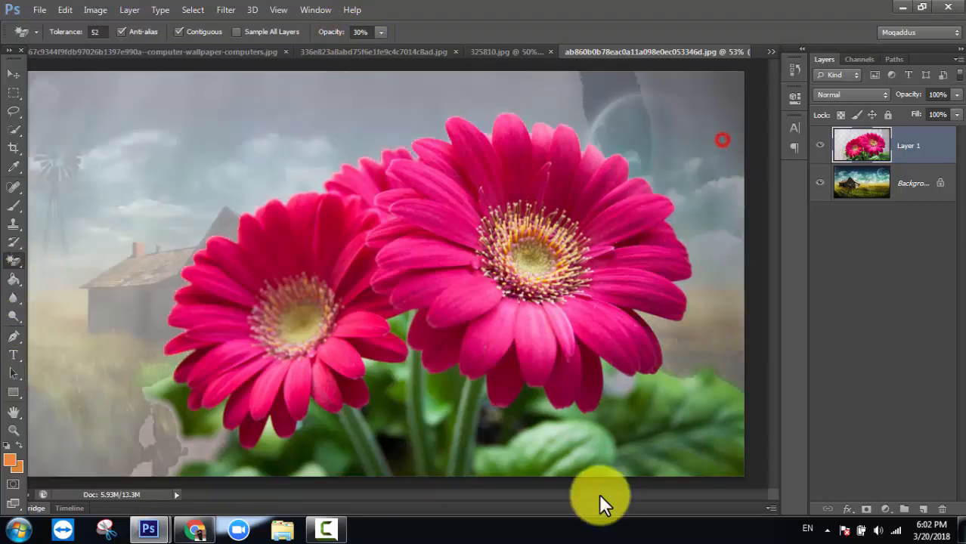
{"action": "left_click", "coordinate": [557, 86]}
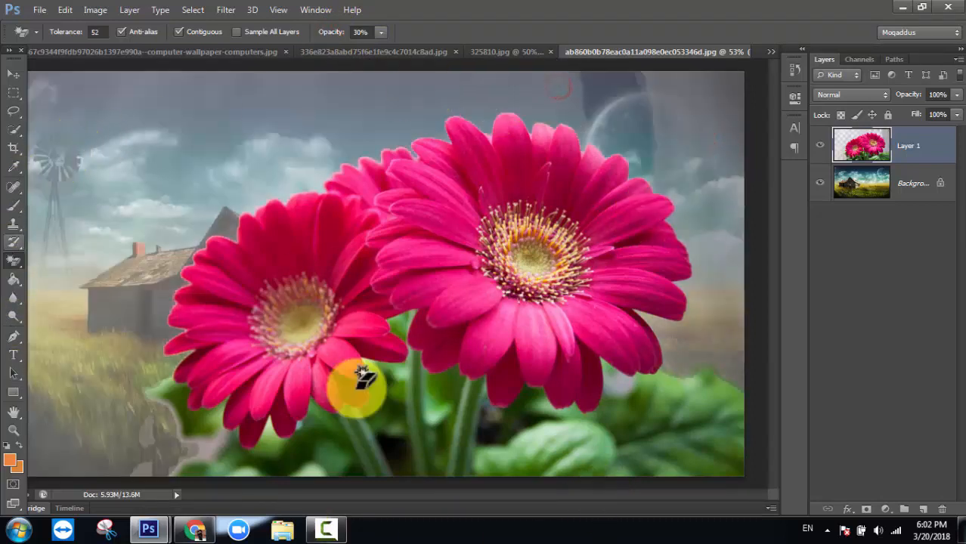
{"action": "left_click", "coordinate": [718, 102]}
{"action": "left_click", "coordinate": [524, 97]}
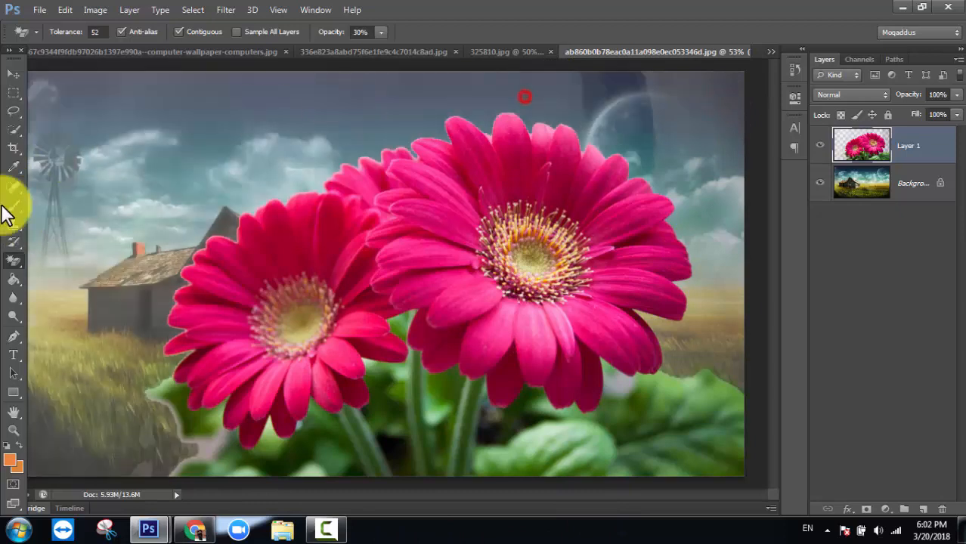
{"action": "left_click", "coordinate": [215, 439]}
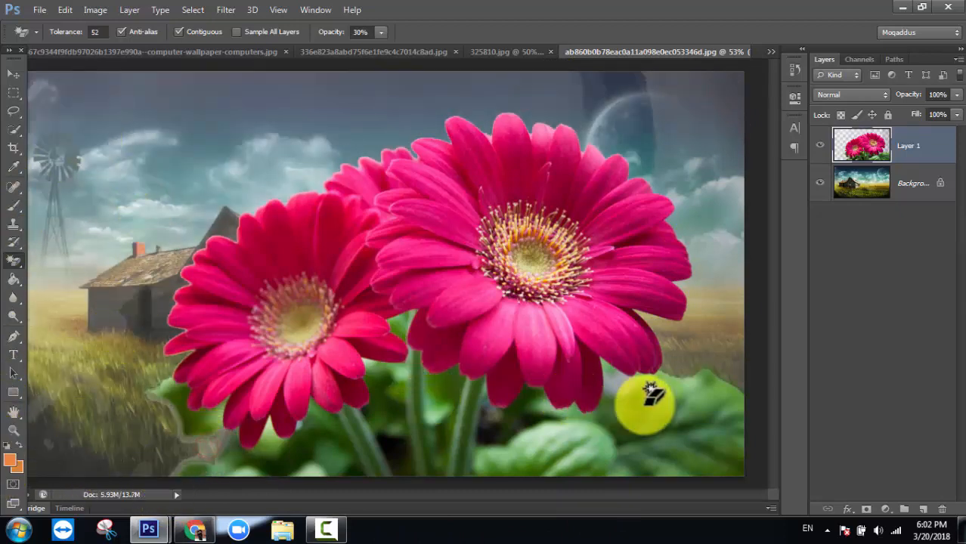
{"action": "left_click", "coordinate": [616, 389]}
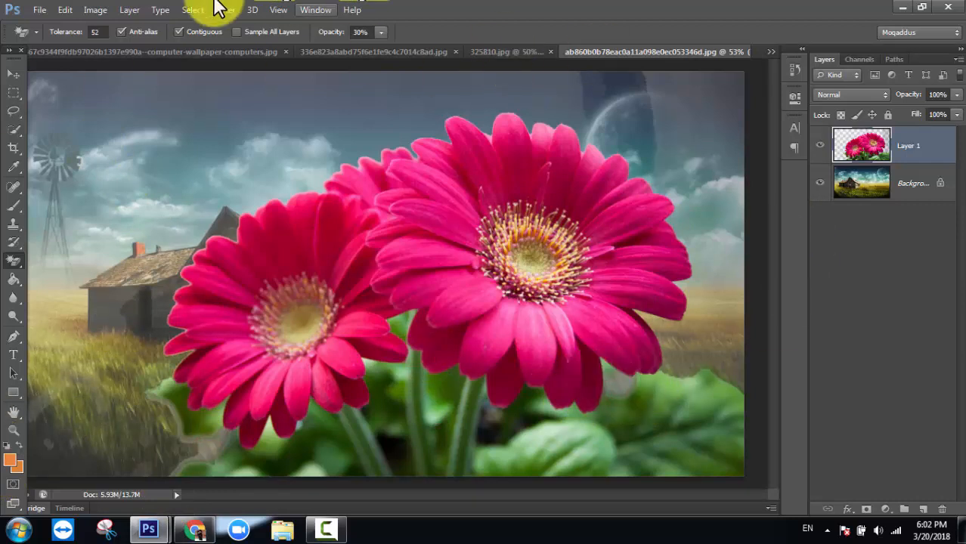
{"action": "left_click", "coordinate": [5, 262]}
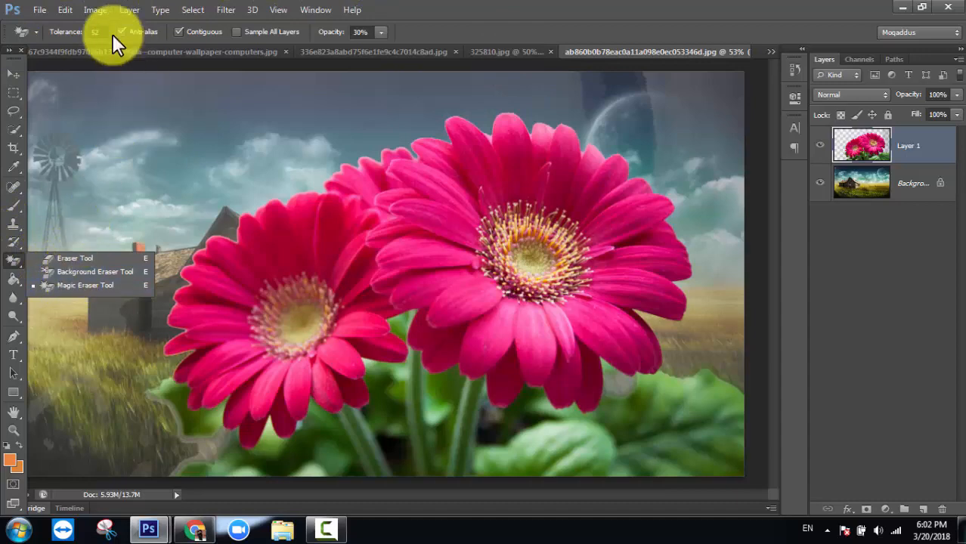
{"action": "left_click", "coordinate": [131, 52]}
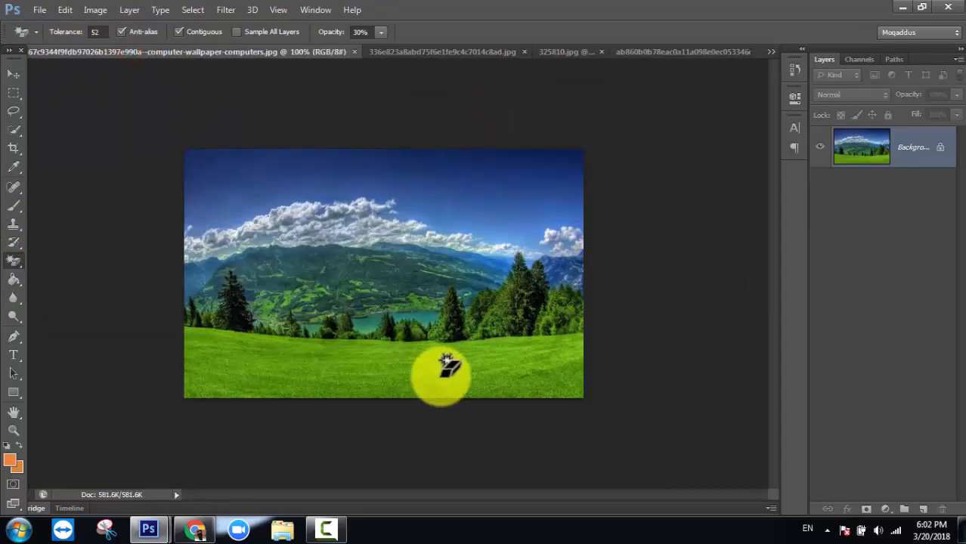
{"action": "key", "text": "ctrl+0"}
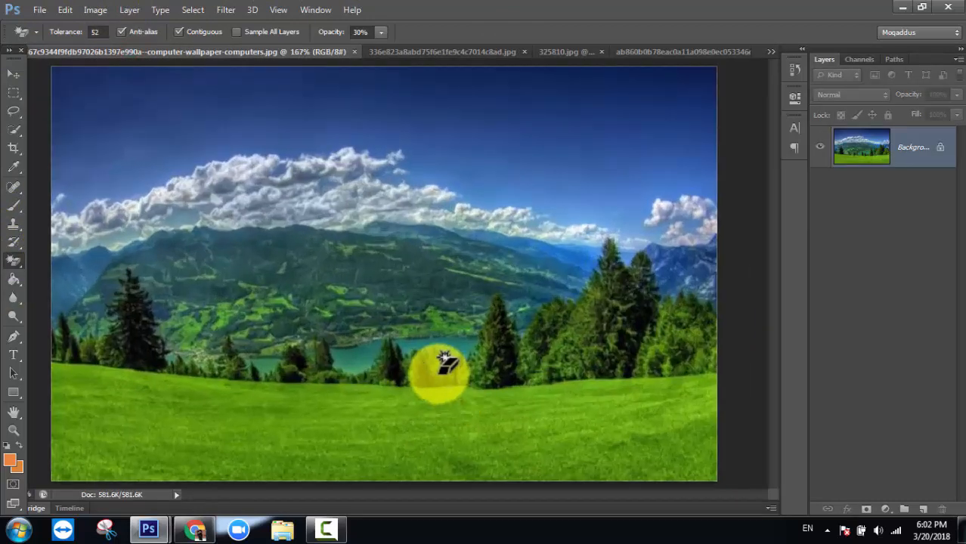
- Switch to the portrait image with the green gradient background and activate the Background Eraser tool
{"action": "left_click", "coordinate": [442, 55]}
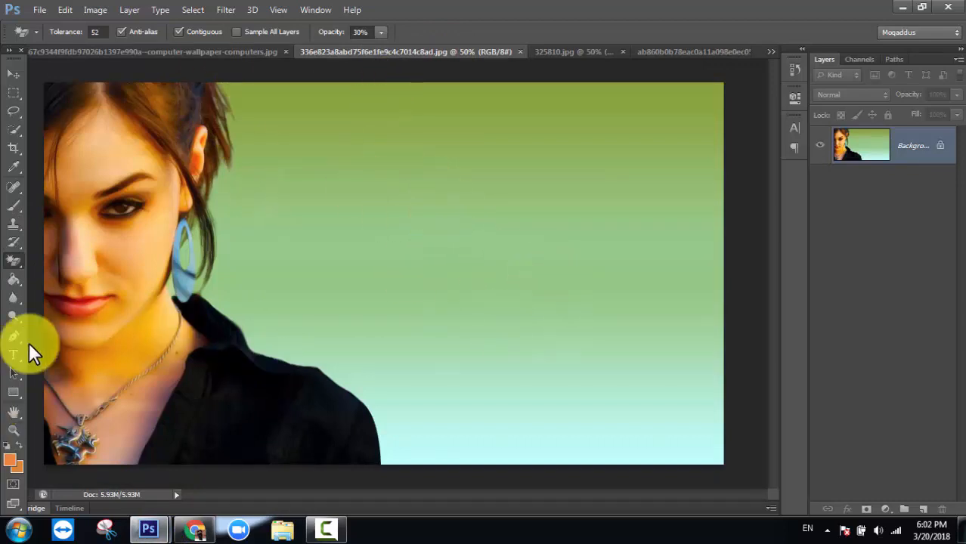
{"action": "left_click", "coordinate": [5, 259]}
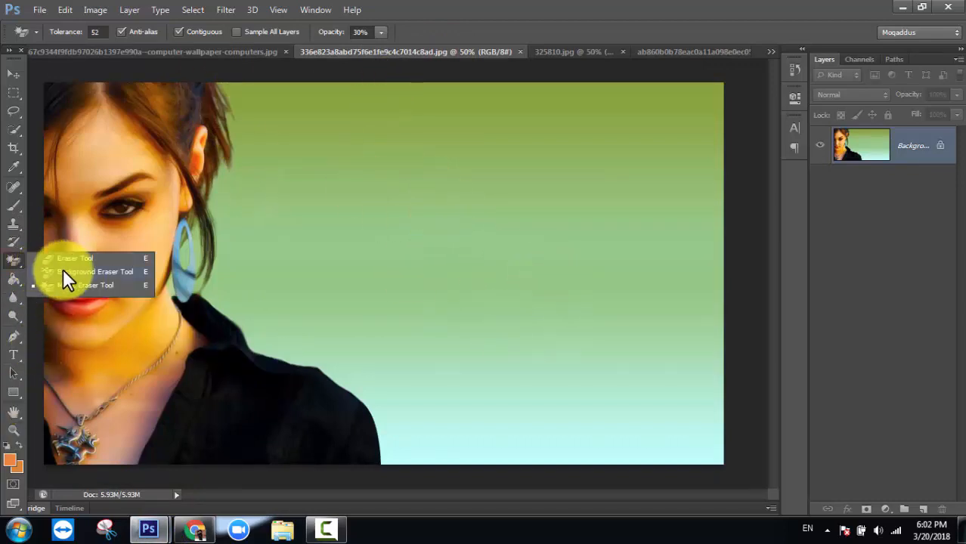
{"action": "left_click", "coordinate": [63, 271]}
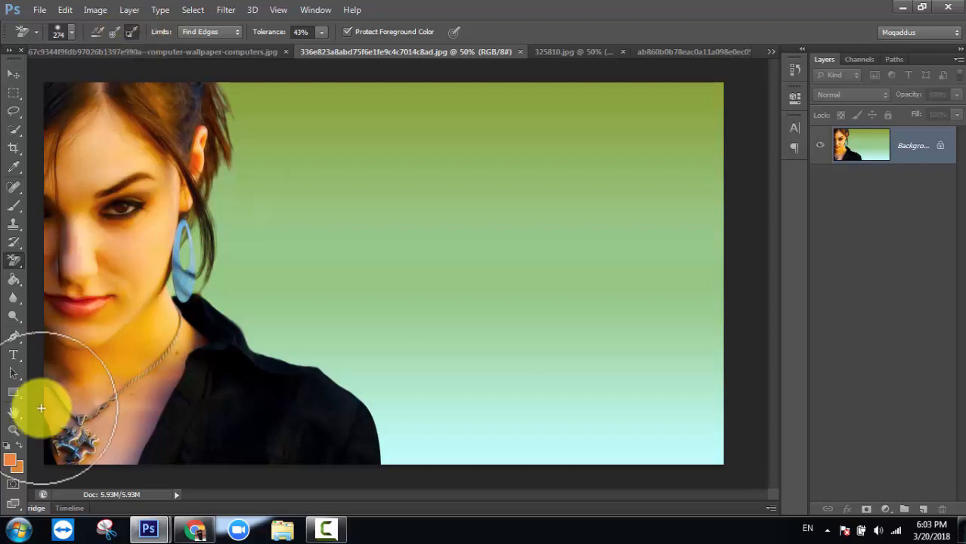
- Set the background color to the skin tone f8b566 sampled from the woman's cheek
{"action": "left_click", "coordinate": [18, 474]}
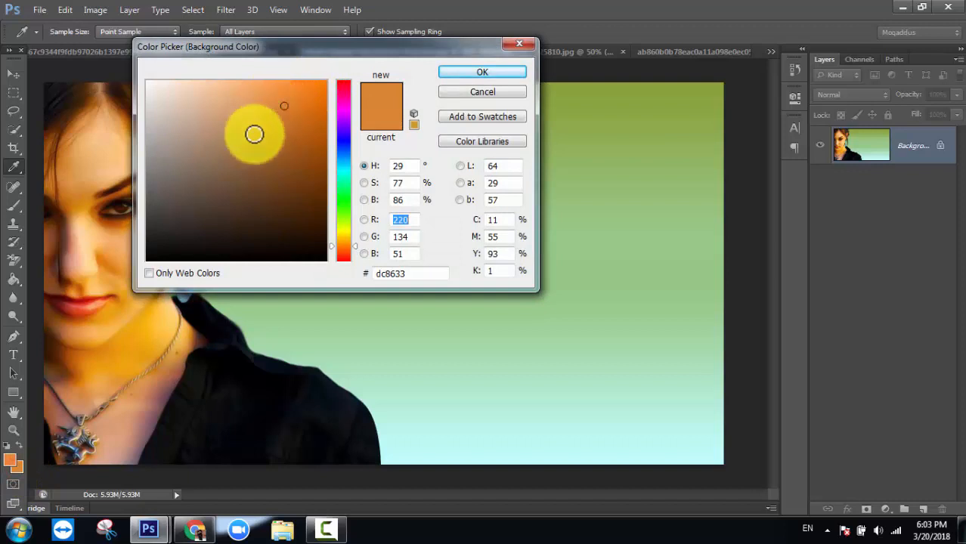
{"action": "left_click_drag", "start_coordinate": [228, 60], "coordinate": [409, 56]}
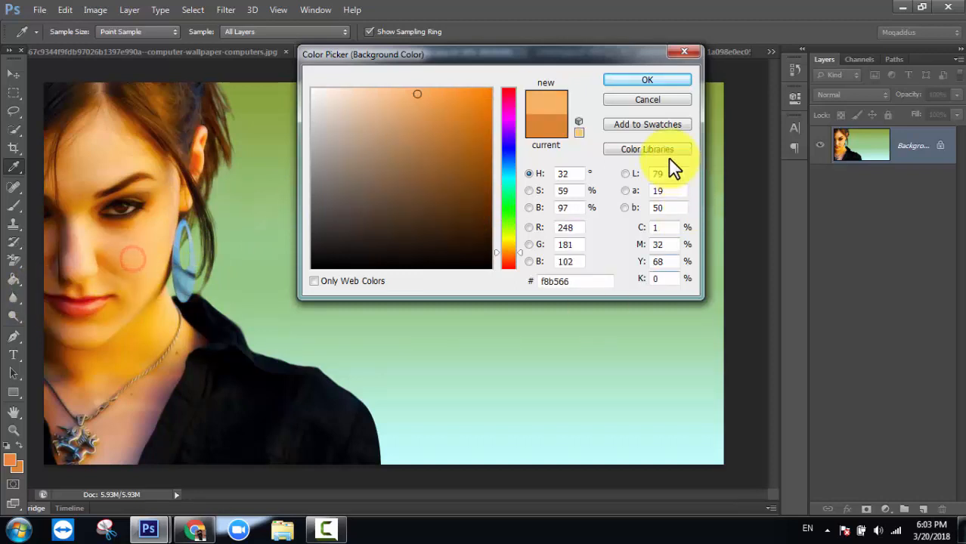
{"action": "left_click", "coordinate": [639, 79]}
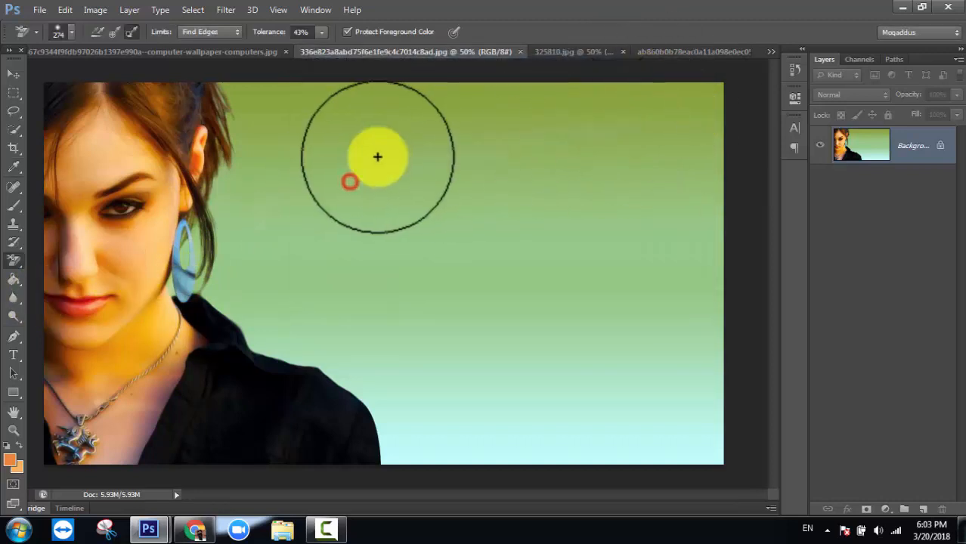
- Erase the skin tones on the woman's face and neck with the Background Eraser at 43% tolerance, using the background swatch
{"action": "mouse_move", "coordinate": [602, 176]}
{"action": "left_mouse_down"}
{"action": "mouse_move", "coordinate": [480, 206]}
{"action": "mouse_move", "coordinate": [1, 227]}
{"action": "mouse_move", "coordinate": [1, 349]}
{"action": "mouse_move", "coordinate": [339, 338]}
{"action": "mouse_move", "coordinate": [221, 222]}
{"action": "mouse_move", "coordinate": [499, 153]}
{"action": "left_mouse_up"}
{"action": "mouse_move", "coordinate": [98, 235]}
{"action": "left_mouse_down"}
{"action": "mouse_move", "coordinate": [626, 406]}
{"action": "mouse_move", "coordinate": [617, 380]}
{"action": "mouse_move", "coordinate": [525, 372]}
{"action": "mouse_move", "coordinate": [117, 403]}
{"action": "mouse_move", "coordinate": [5, 421]}
{"action": "mouse_move", "coordinate": [9, 463]}
{"action": "mouse_move", "coordinate": [45, 350]}
{"action": "mouse_move", "coordinate": [573, 365]}
{"action": "mouse_move", "coordinate": [957, 297]}
{"action": "mouse_move", "coordinate": [562, 169]}
{"action": "mouse_move", "coordinate": [391, 91]}
{"action": "mouse_move", "coordinate": [7, 130]}
{"action": "mouse_move", "coordinate": [2, 94]}
{"action": "left_mouse_up"}
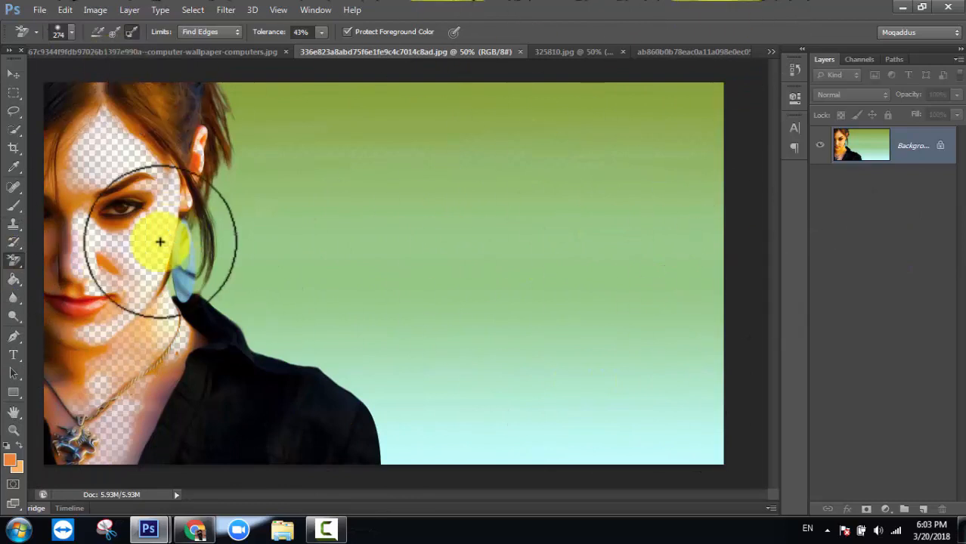
{"action": "mouse_move", "coordinate": [159, 242]}
{"action": "left_mouse_down"}
{"action": "mouse_move", "coordinate": [130, 222]}
{"action": "mouse_move", "coordinate": [140, 218]}
{"action": "left_mouse_up"}
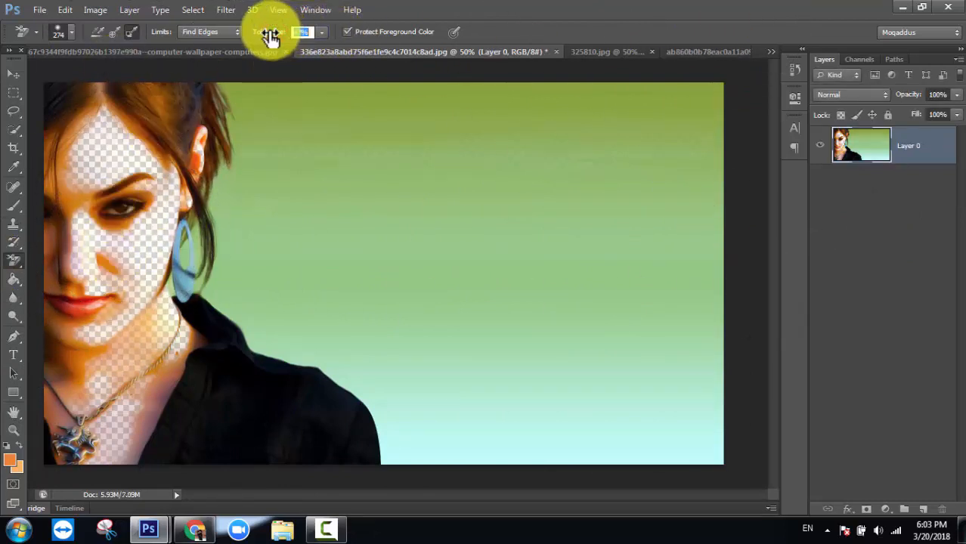
- Set the Background Eraser's limits to Contiguous and tolerance to 37%, and revert the portrait image to its saved state
{"action": "left_click", "coordinate": [198, 32]}
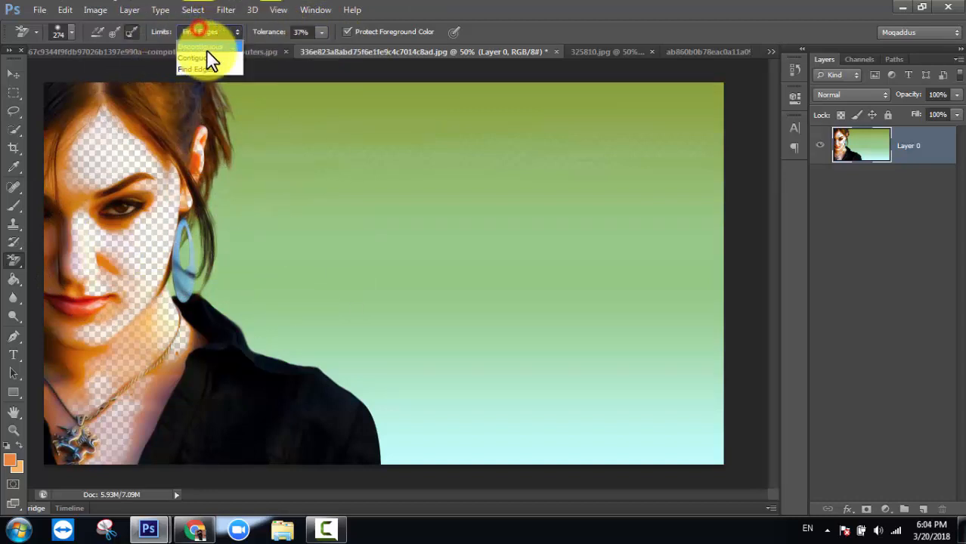
{"action": "left_click", "coordinate": [208, 56]}
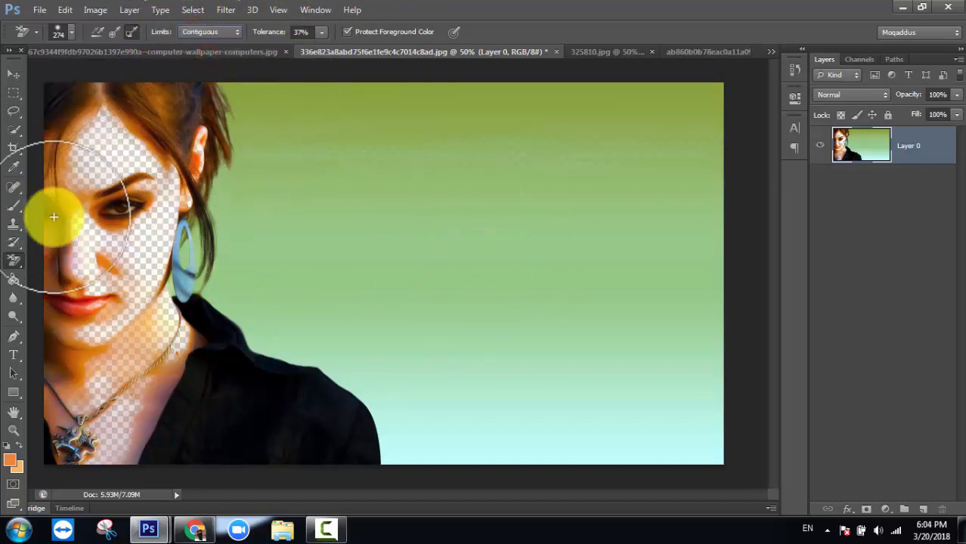
{"action": "key", "text": "F12"}
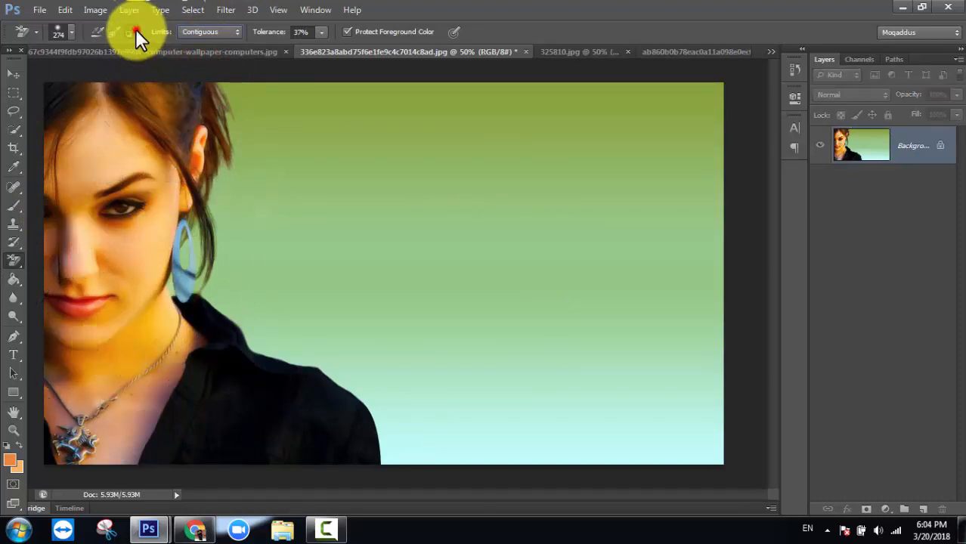
- Set the background color to the near-black 000002 sampled from the woman's shirt
{"action": "left_click", "coordinate": [18, 469]}
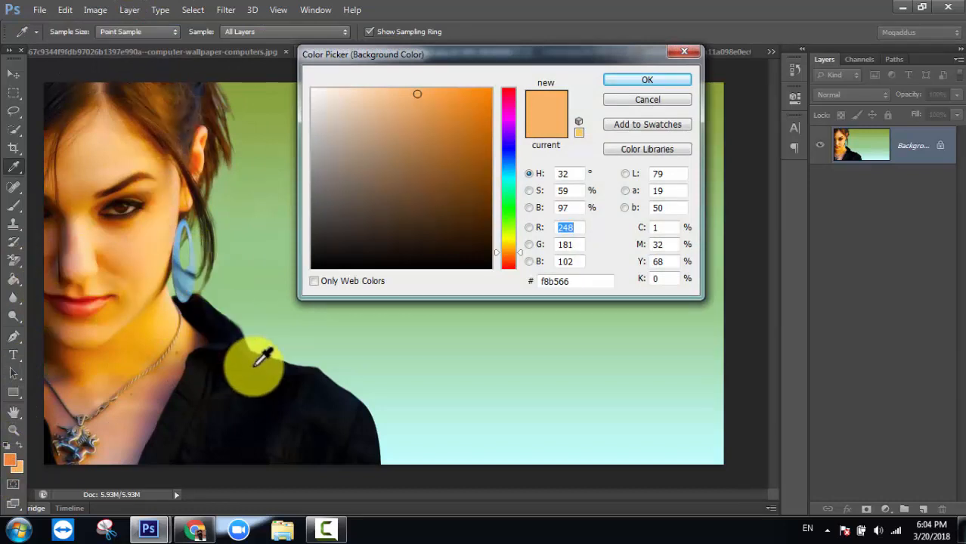
{"action": "left_click", "coordinate": [265, 388]}
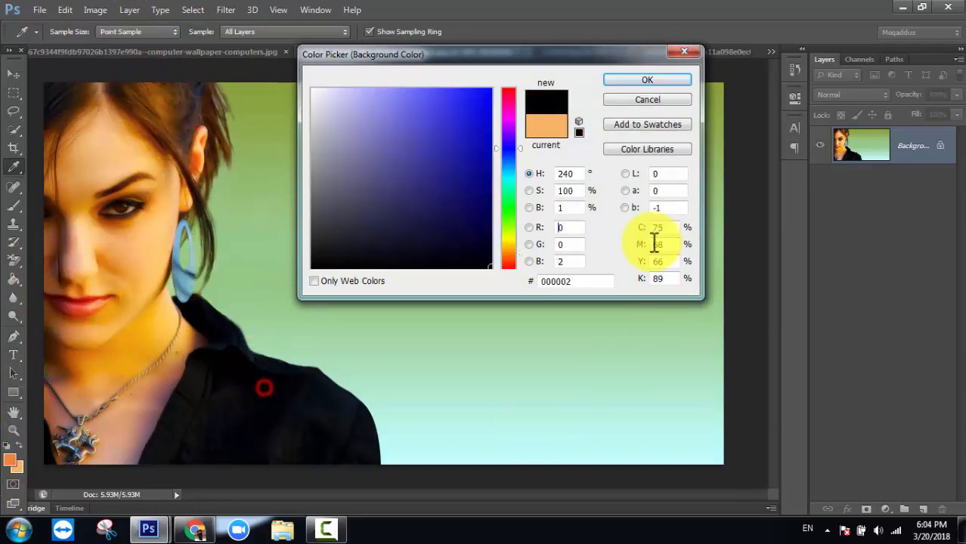
{"action": "left_click", "coordinate": [670, 84]}
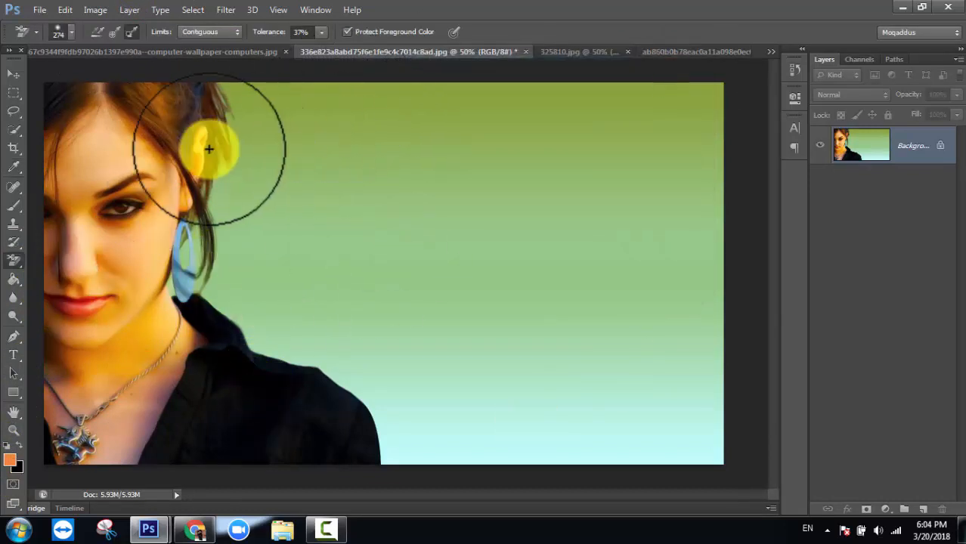
- Erase the black shirt, hair and eye areas with the Background Eraser at 37% tolerance and Contiguous limits, and undo the erasing
{"action": "mouse_move", "coordinate": [437, 152]}
{"action": "left_mouse_down"}
{"action": "mouse_move", "coordinate": [225, 161]}
{"action": "mouse_move", "coordinate": [475, 216]}
{"action": "mouse_move", "coordinate": [423, 218]}
{"action": "left_mouse_up"}
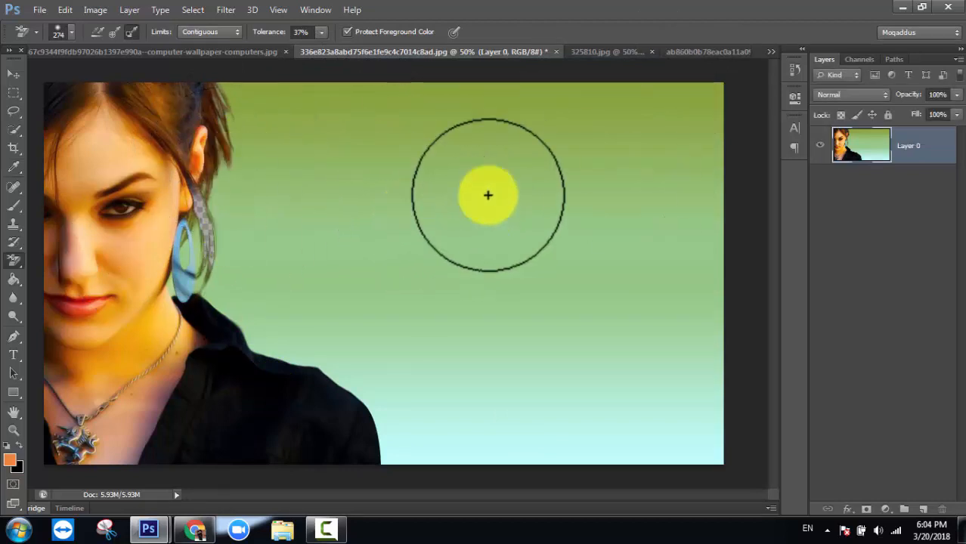
{"action": "mouse_move", "coordinate": [539, 173]}
{"action": "left_mouse_down"}
{"action": "mouse_move", "coordinate": [312, 280]}
{"action": "mouse_move", "coordinate": [62, 351]}
{"action": "mouse_move", "coordinate": [633, 325]}
{"action": "mouse_move", "coordinate": [841, 417]}
{"action": "mouse_move", "coordinate": [76, 371]}
{"action": "mouse_move", "coordinate": [734, 133]}
{"action": "left_mouse_up"}
{"action": "mouse_move", "coordinate": [543, 6]}
{"action": "left_mouse_down"}
{"action": "mouse_move", "coordinate": [26, 82]}
{"action": "mouse_move", "coordinate": [854, 140]}
{"action": "mouse_move", "coordinate": [11, 299]}
{"action": "left_mouse_up"}
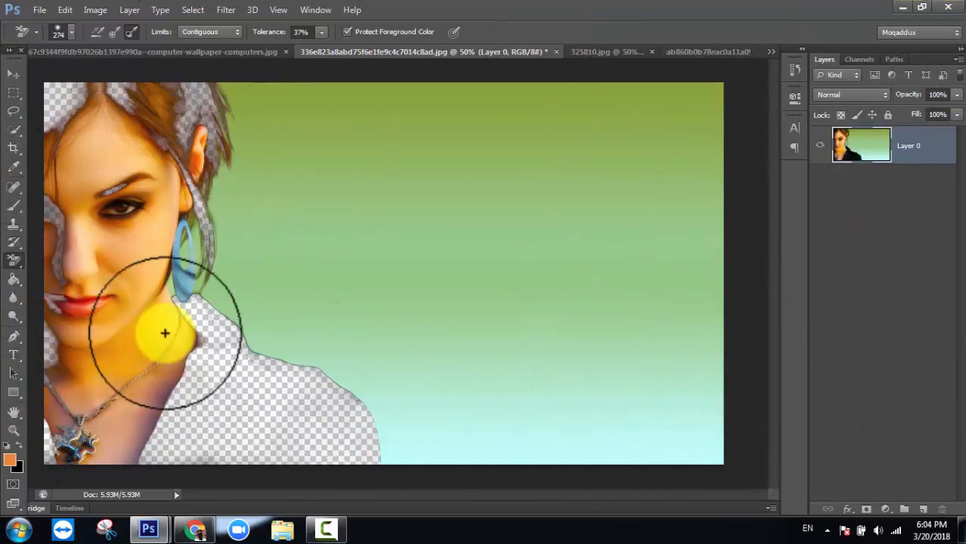
{"action": "mouse_move", "coordinate": [52, 164]}
{"action": "left_mouse_down"}
{"action": "mouse_move", "coordinate": [319, 198]}
{"action": "mouse_move", "coordinate": [606, 217]}
{"action": "mouse_move", "coordinate": [553, 345]}
{"action": "mouse_move", "coordinate": [115, 333]}
{"action": "mouse_move", "coordinate": [2, 313]}
{"action": "mouse_move", "coordinate": [4, 446]}
{"action": "mouse_move", "coordinate": [443, 466]}
{"action": "mouse_move", "coordinate": [724, 420]}
{"action": "left_mouse_up"}
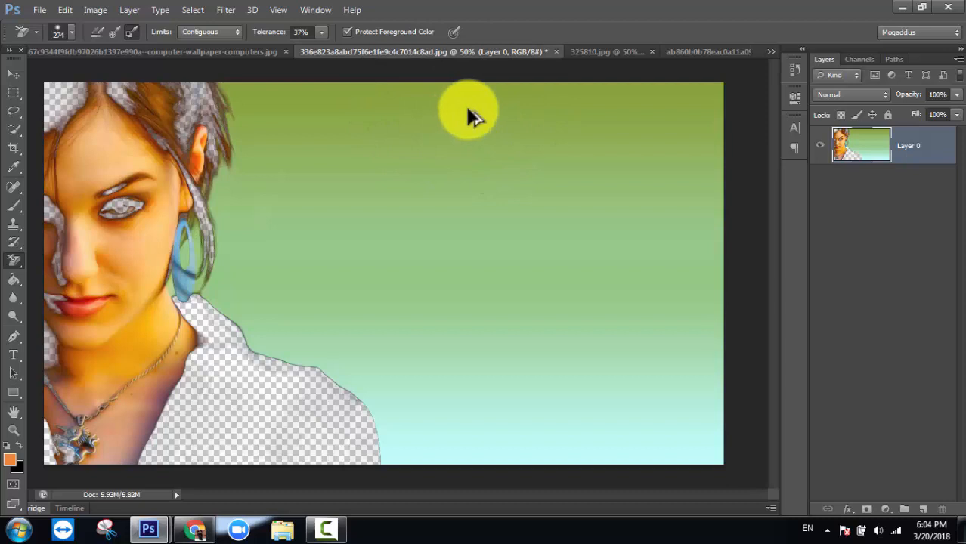
{"action": "key", "text": "ctrl+alt+z"}
- Set the Background Eraser's limits to Discontiguous, try it on the black shirt and hair, and undo the erasing
{"action": "left_click", "coordinate": [195, 32]}
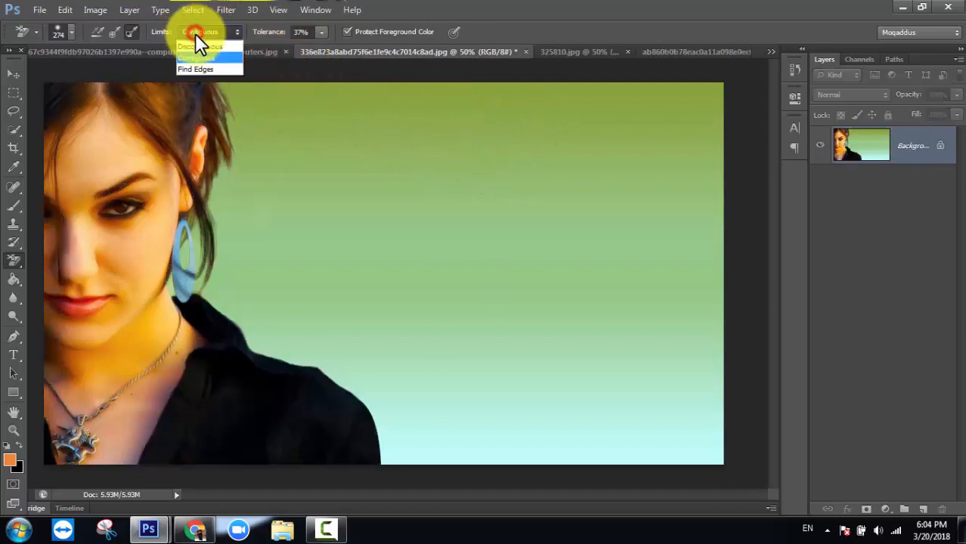
{"action": "left_click", "coordinate": [216, 47]}
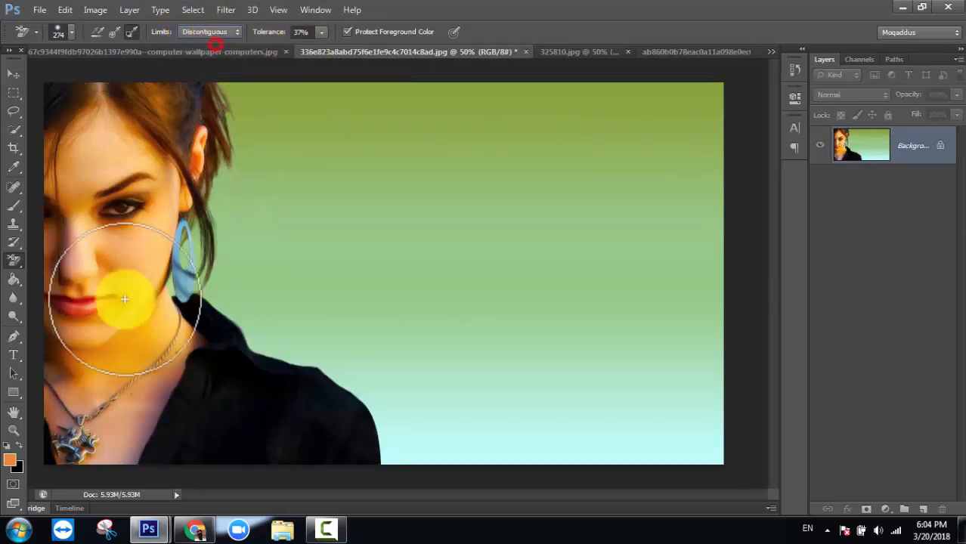
{"action": "mouse_move", "coordinate": [400, 337]}
{"action": "left_mouse_down"}
{"action": "mouse_move", "coordinate": [129, 446]}
{"action": "mouse_move", "coordinate": [21, 436]}
{"action": "mouse_move", "coordinate": [2, 349]}
{"action": "mouse_move", "coordinate": [1, 251]}
{"action": "mouse_move", "coordinate": [210, 202]}
{"action": "mouse_move", "coordinate": [187, 109]}
{"action": "left_mouse_up"}
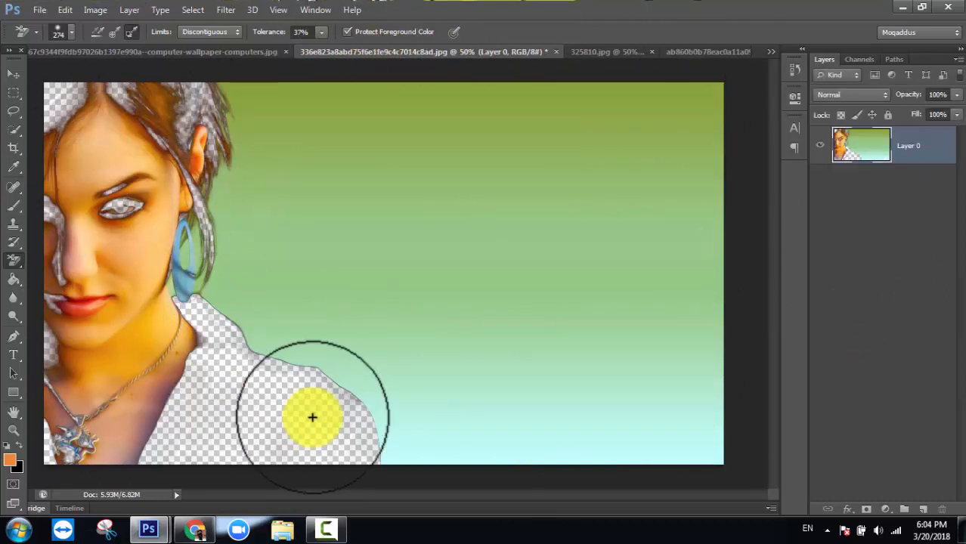
{"action": "key", "text": "ctrl+z"}
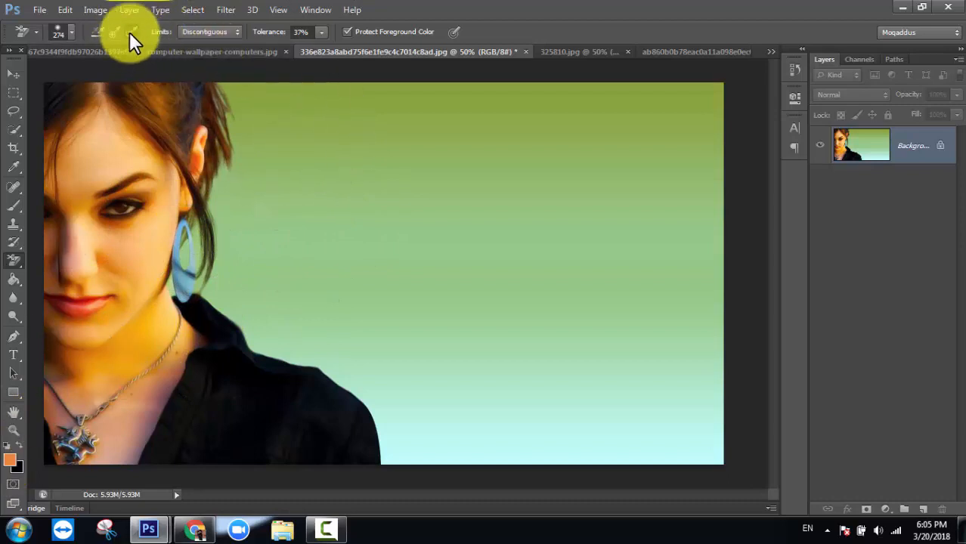
- Set the protected foreground color to the dark green 556944 sampled from the hair's edge beside the earring
{"action": "left_click", "coordinate": [11, 459]}
{"action": "left_click_drag", "start_coordinate": [489, 49], "coordinate": [633, 40]}
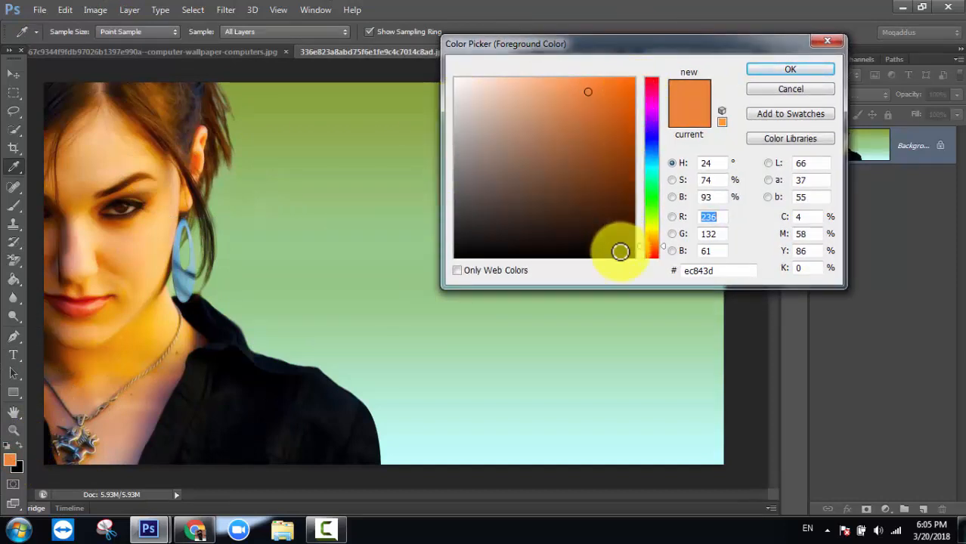
{"action": "left_click", "coordinate": [214, 228]}
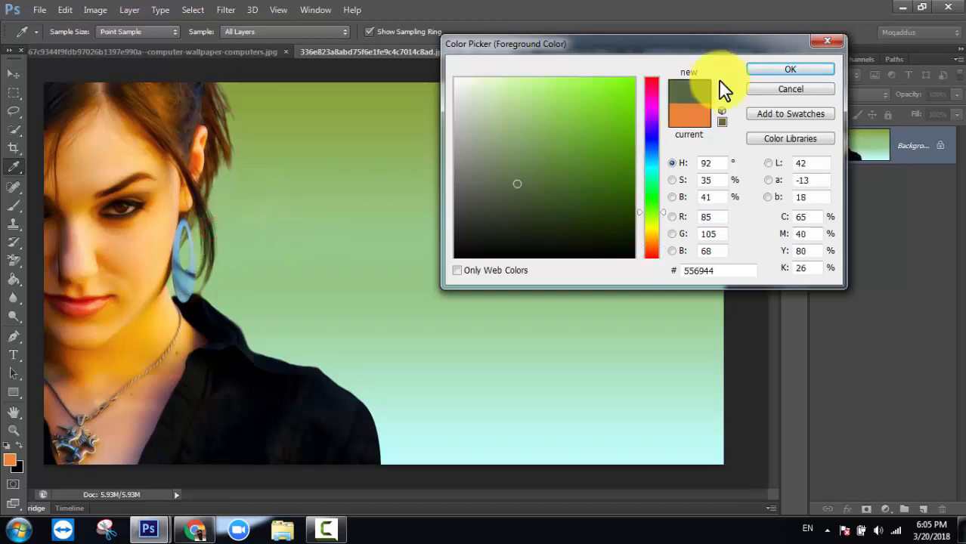
{"action": "left_click", "coordinate": [779, 76]}
{"action": "key", "text": "e"}
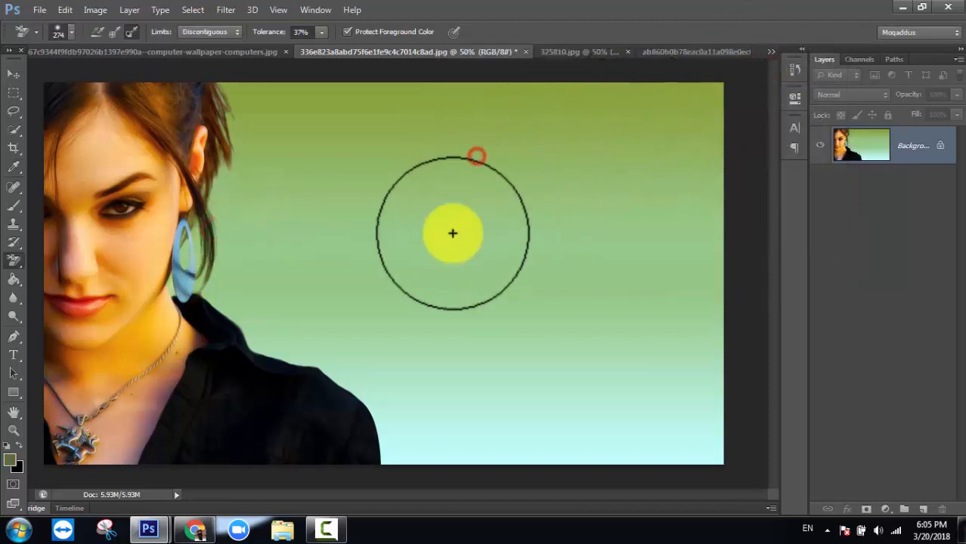
- Erase the black shirt and hair with the Background Eraser, raising the tolerance to 66% for the remaining dark areas of the portrait
{"action": "mouse_move", "coordinate": [576, 164]}
{"action": "left_mouse_down"}
{"action": "mouse_move", "coordinate": [448, 286]}
{"action": "mouse_move", "coordinate": [610, 194]}
{"action": "mouse_move", "coordinate": [559, 165]}
{"action": "left_mouse_up"}
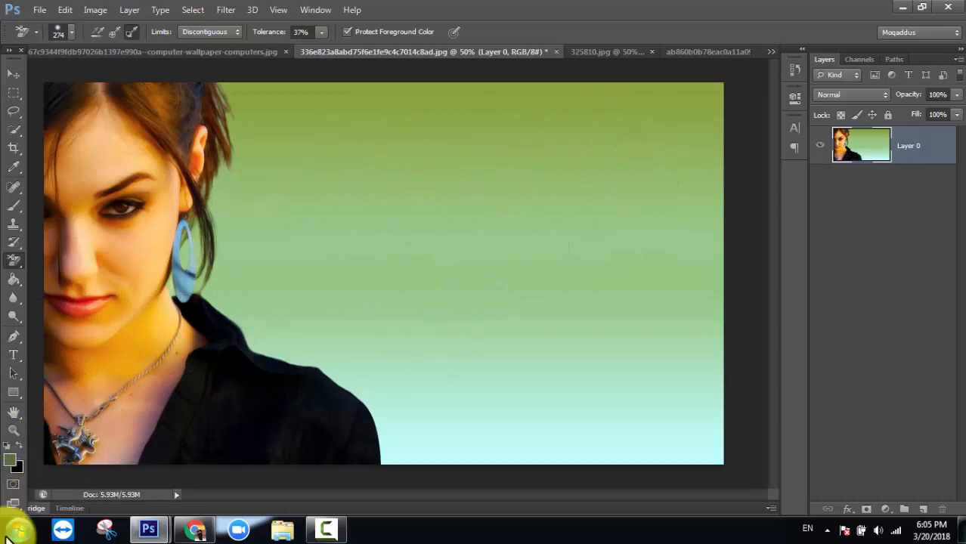
{"action": "mouse_move", "coordinate": [150, 180]}
{"action": "left_mouse_down"}
{"action": "mouse_move", "coordinate": [84, 420]}
{"action": "mouse_move", "coordinate": [28, 238]}
{"action": "mouse_move", "coordinate": [39, 399]}
{"action": "mouse_move", "coordinate": [217, 446]}
{"action": "mouse_move", "coordinate": [115, 384]}
{"action": "mouse_move", "coordinate": [359, 406]}
{"action": "left_mouse_up"}
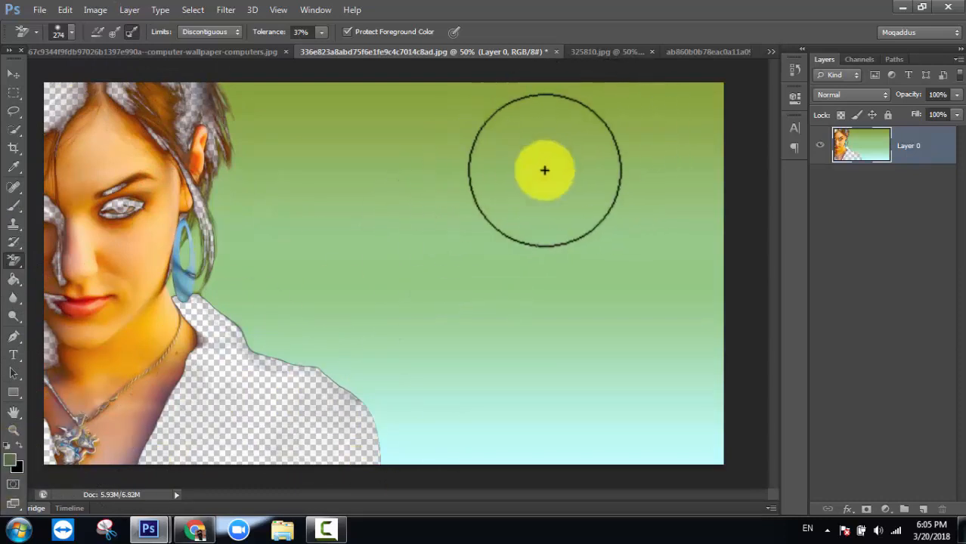
{"action": "mouse_move", "coordinate": [486, 142]}
{"action": "left_mouse_down"}
{"action": "mouse_move", "coordinate": [492, 201]}
{"action": "mouse_move", "coordinate": [531, 128]}
{"action": "left_mouse_up"}
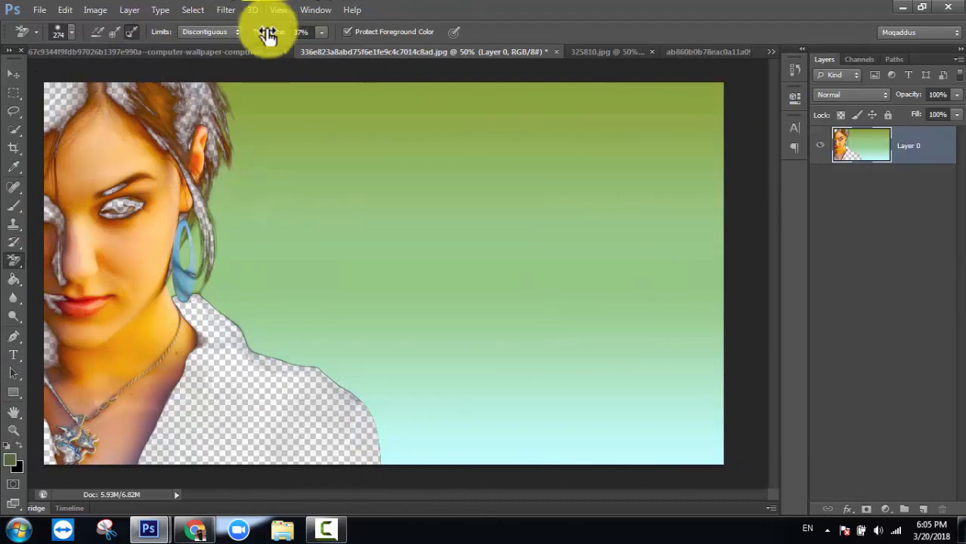
{"action": "mouse_move", "coordinate": [129, 227]}
{"action": "left_mouse_down"}
{"action": "mouse_move", "coordinate": [103, 255]}
{"action": "mouse_move", "coordinate": [97, 168]}
{"action": "mouse_move", "coordinate": [125, 342]}
{"action": "mouse_move", "coordinate": [328, 442]}
{"action": "mouse_move", "coordinate": [119, 238]}
{"action": "mouse_move", "coordinate": [144, 398]}
{"action": "mouse_move", "coordinate": [70, 190]}
{"action": "mouse_move", "coordinate": [134, 202]}
{"action": "mouse_move", "coordinate": [167, 134]}
{"action": "mouse_move", "coordinate": [87, 472]}
{"action": "mouse_move", "coordinate": [334, 112]}
{"action": "mouse_move", "coordinate": [14, 175]}
{"action": "left_mouse_up"}
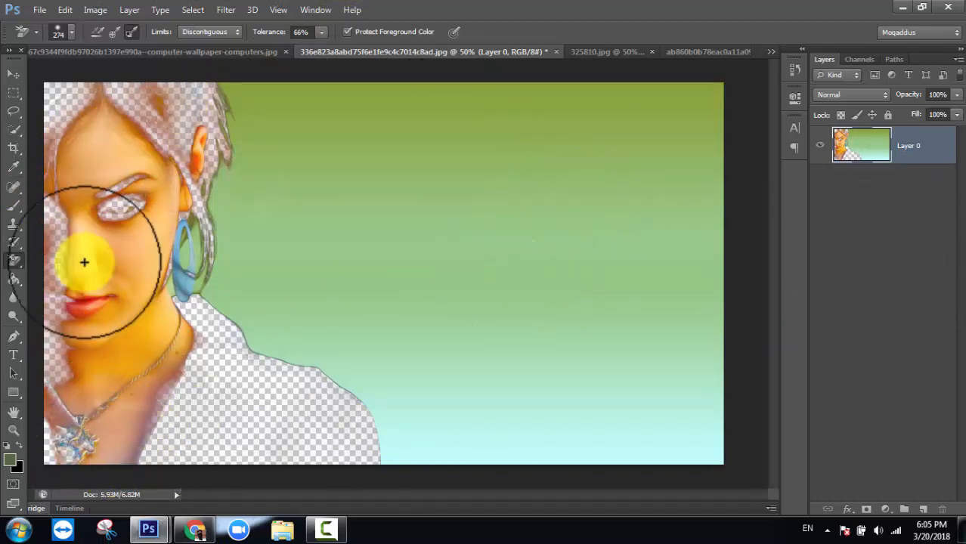
- Set the foreground color to the blue 70afc1 sampled from the earring, and test the Background Eraser around the hair and green background
{"action": "left_click", "coordinate": [9, 458]}
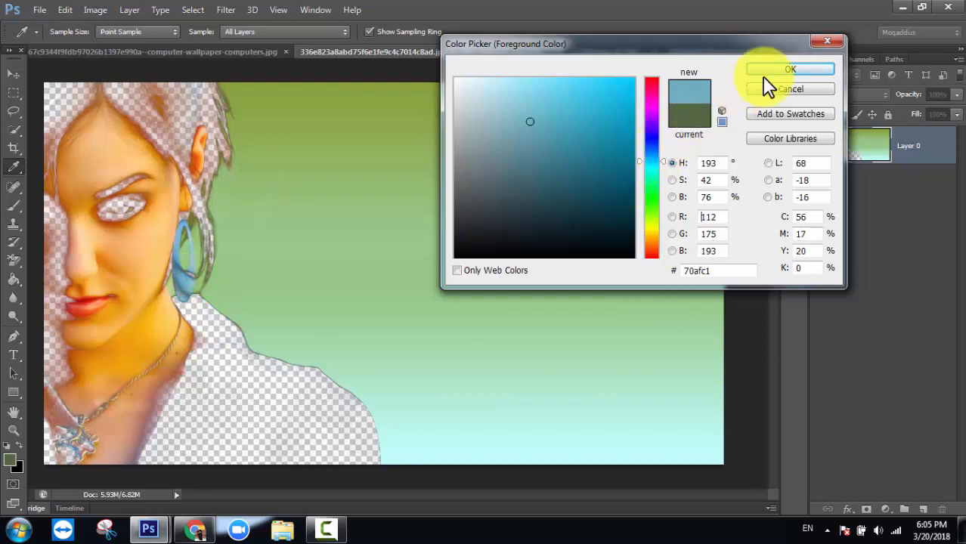
{"action": "left_click", "coordinate": [782, 70]}
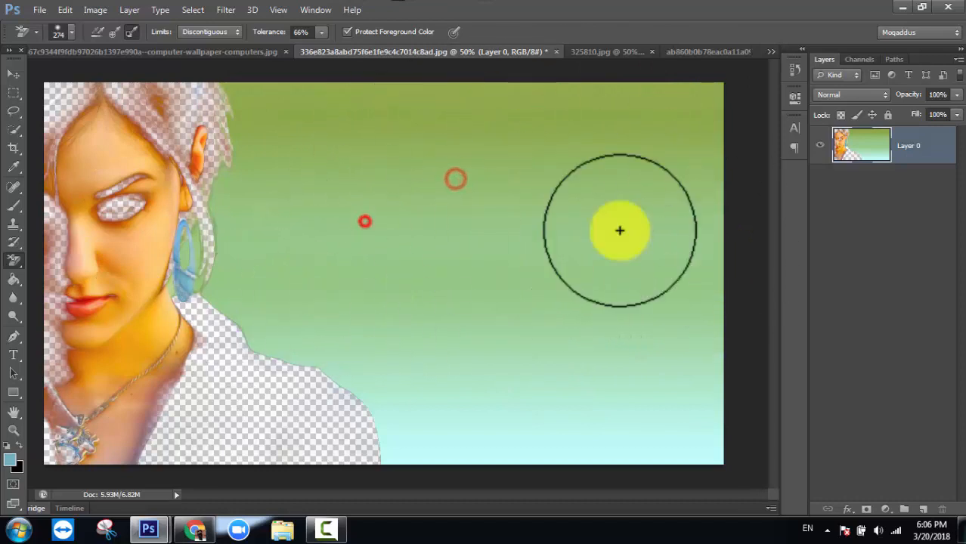
{"action": "left_click", "coordinate": [226, 212]}
{"action": "left_click", "coordinate": [175, 185]}
{"action": "left_click", "coordinate": [164, 216]}
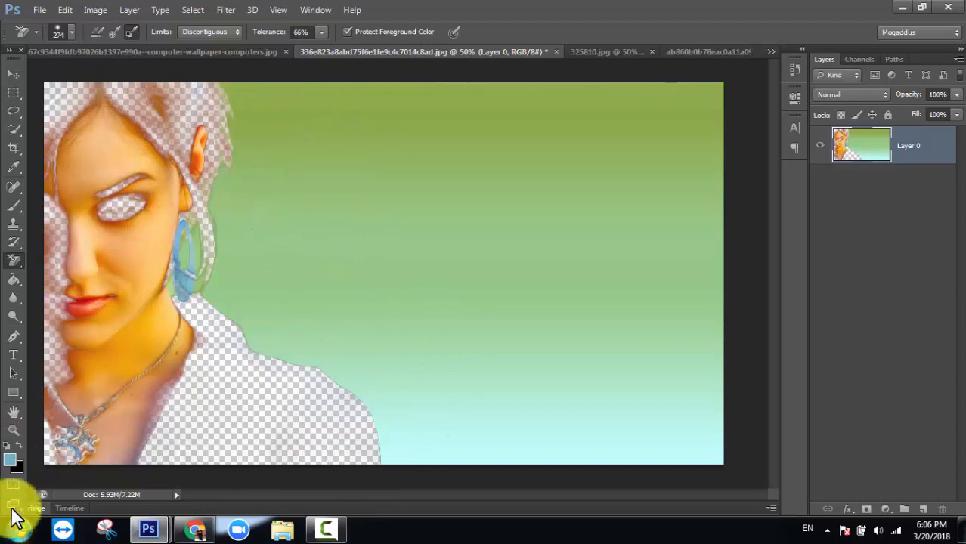
{"action": "left_click", "coordinate": [536, 167]}
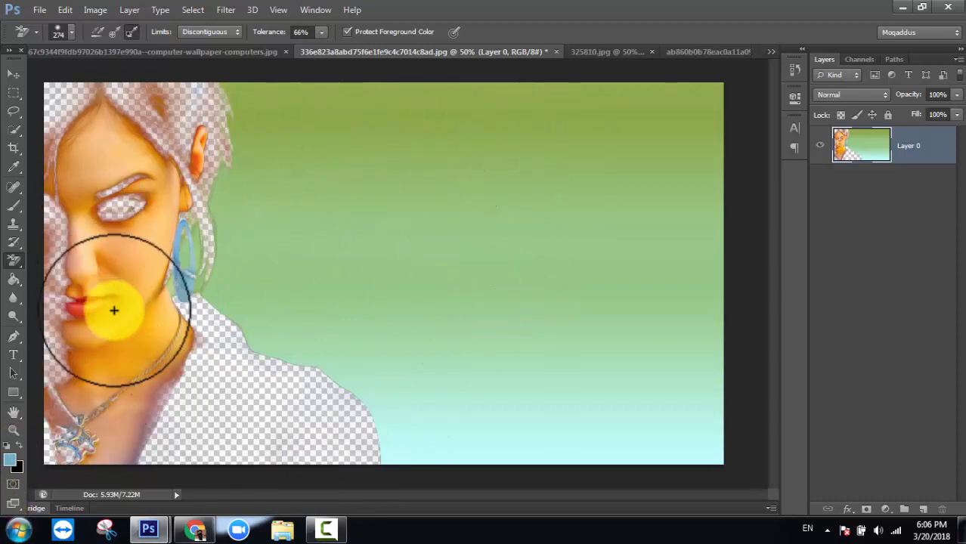
- Set the background color to the blue sampled from the woman's earring
{"action": "left_click", "coordinate": [18, 469]}
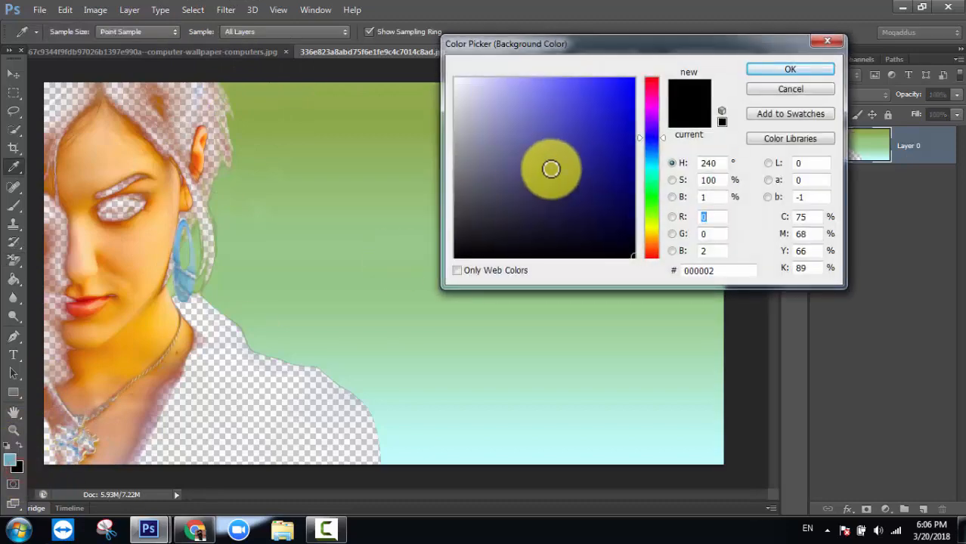
{"action": "left_click", "coordinate": [175, 247]}
{"action": "left_click", "coordinate": [758, 71]}
- Erase the blue and green tones across the gradient backdrop and earring with the Background Eraser at 66% tolerance
{"action": "mouse_move", "coordinate": [281, 220]}
{"action": "left_mouse_down"}
{"action": "mouse_move", "coordinate": [108, 293]}
{"action": "mouse_move", "coordinate": [11, 306]}
{"action": "mouse_move", "coordinate": [139, 218]}
{"action": "mouse_move", "coordinate": [108, 91]}
{"action": "mouse_move", "coordinate": [48, 155]}
{"action": "mouse_move", "coordinate": [482, 424]}
{"action": "left_mouse_up"}
{"action": "mouse_move", "coordinate": [631, 389]}
{"action": "left_mouse_down"}
{"action": "mouse_move", "coordinate": [616, 141]}
{"action": "mouse_move", "coordinate": [667, 58]}
{"action": "mouse_move", "coordinate": [378, 105]}
{"action": "mouse_move", "coordinate": [541, 180]}
{"action": "mouse_move", "coordinate": [588, 266]}
{"action": "mouse_move", "coordinate": [235, 319]}
{"action": "mouse_move", "coordinate": [14, 412]}
{"action": "left_mouse_up"}
{"action": "mouse_move", "coordinate": [501, 371]}
{"action": "left_mouse_down"}
{"action": "mouse_move", "coordinate": [740, 136]}
{"action": "mouse_move", "coordinate": [709, 186]}
{"action": "mouse_move", "coordinate": [754, 349]}
{"action": "mouse_move", "coordinate": [714, 172]}
{"action": "mouse_move", "coordinate": [732, 162]}
{"action": "mouse_move", "coordinate": [445, 120]}
{"action": "mouse_move", "coordinate": [171, 133]}
{"action": "mouse_move", "coordinate": [201, 96]}
{"action": "mouse_move", "coordinate": [218, 102]}
{"action": "mouse_move", "coordinate": [164, 115]}
{"action": "left_mouse_up"}
{"action": "mouse_move", "coordinate": [57, 228]}
{"action": "left_mouse_down"}
{"action": "mouse_move", "coordinate": [479, 334]}
{"action": "mouse_move", "coordinate": [605, 4]}
{"action": "mouse_move", "coordinate": [800, 156]}
{"action": "mouse_move", "coordinate": [672, 98]}
{"action": "left_mouse_up"}
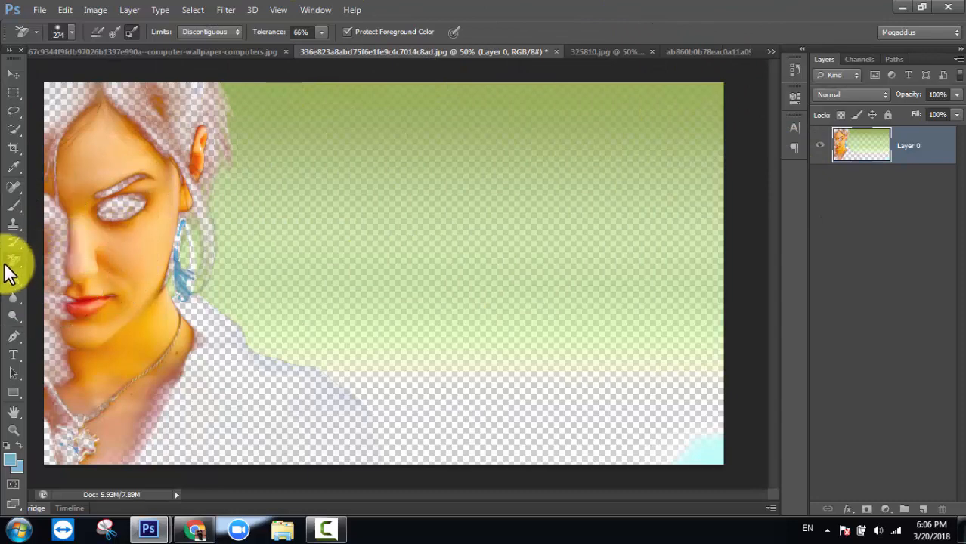
- Switch to the regular Eraser tool and paint the woman and part of the green backdrop back in with Erase to History
{"action": "left_click", "coordinate": [11, 261]}
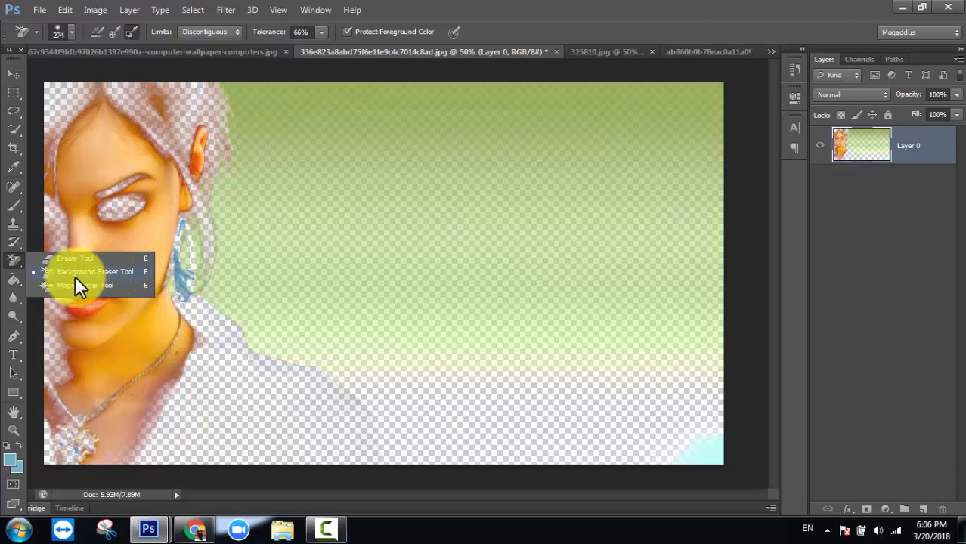
{"action": "left_click", "coordinate": [93, 258]}
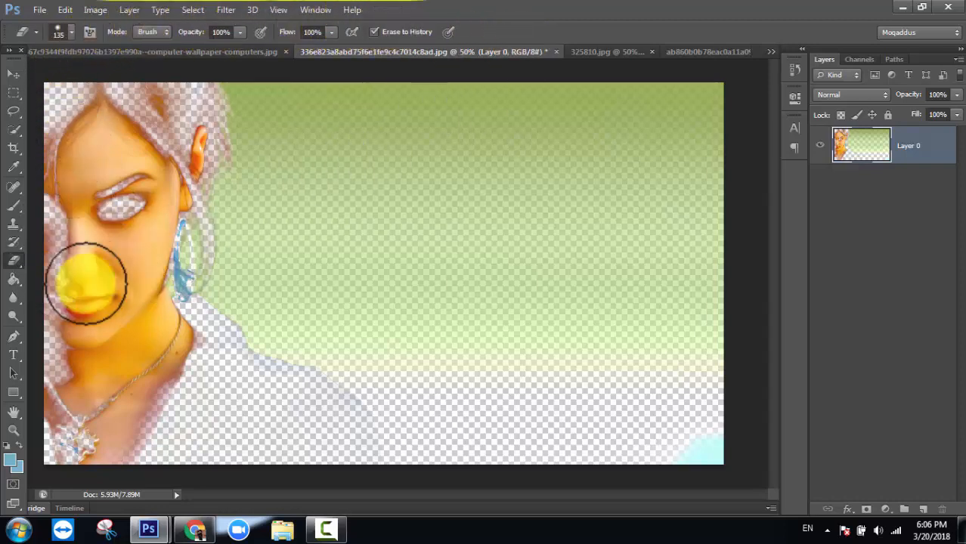
{"action": "left_click", "coordinate": [9, 264]}
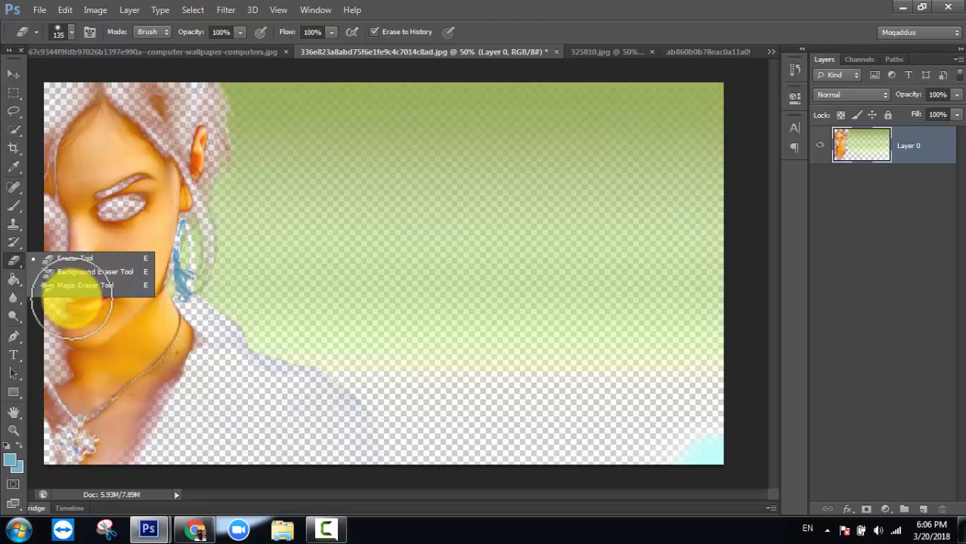
{"action": "left_click", "coordinate": [513, 216]}
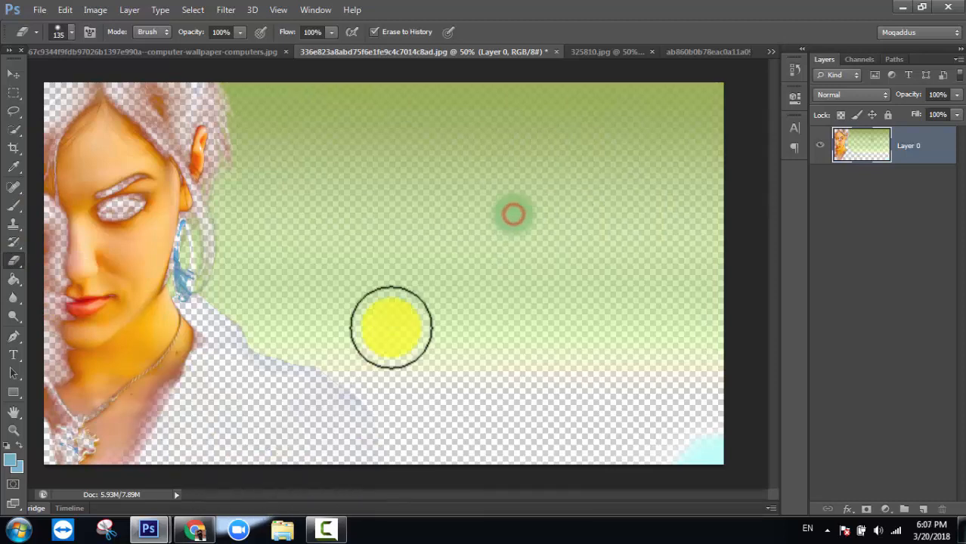
{"action": "mouse_move", "coordinate": [402, 261]}
{"action": "left_mouse_down"}
{"action": "mouse_move", "coordinate": [207, 190]}
{"action": "mouse_move", "coordinate": [108, 427]}
{"action": "mouse_move", "coordinate": [263, 291]}
{"action": "mouse_move", "coordinate": [296, 286]}
{"action": "mouse_move", "coordinate": [298, 189]}
{"action": "mouse_move", "coordinate": [442, 142]}
{"action": "mouse_move", "coordinate": [304, 175]}
{"action": "mouse_move", "coordinate": [262, 248]}
{"action": "mouse_move", "coordinate": [138, 254]}
{"action": "mouse_move", "coordinate": [129, 310]}
{"action": "left_mouse_up"}
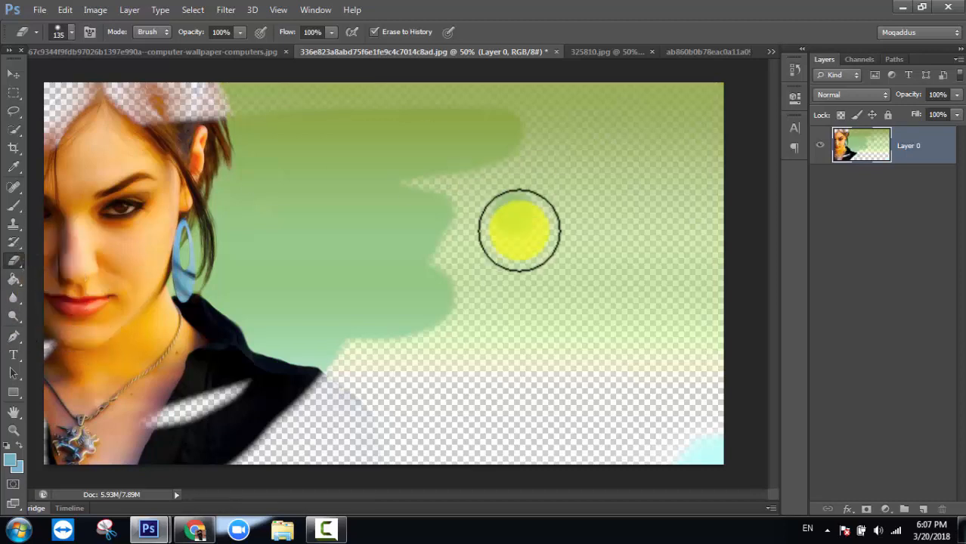
{"action": "left_click", "coordinate": [539, 162]}
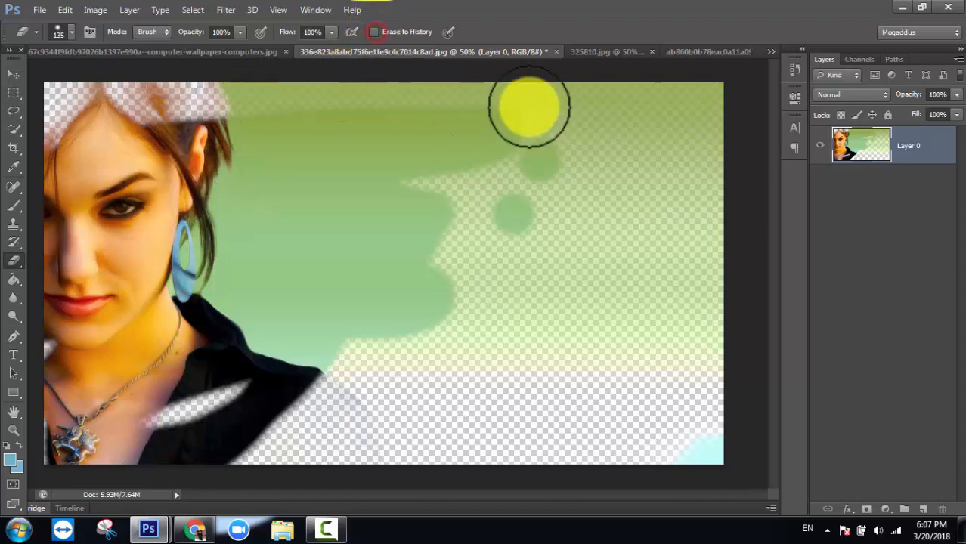
- Erase across the portrait with Erase to History off, and restore the woman and nearby backdrop with it on
{"action": "mouse_move", "coordinate": [528, 104]}
{"action": "left_mouse_down"}
{"action": "mouse_move", "coordinate": [215, 161]}
{"action": "mouse_move", "coordinate": [184, 254]}
{"action": "mouse_move", "coordinate": [86, 430]}
{"action": "mouse_move", "coordinate": [276, 352]}
{"action": "mouse_move", "coordinate": [369, 78]}
{"action": "left_mouse_up"}
{"action": "left_click", "coordinate": [376, 32]}
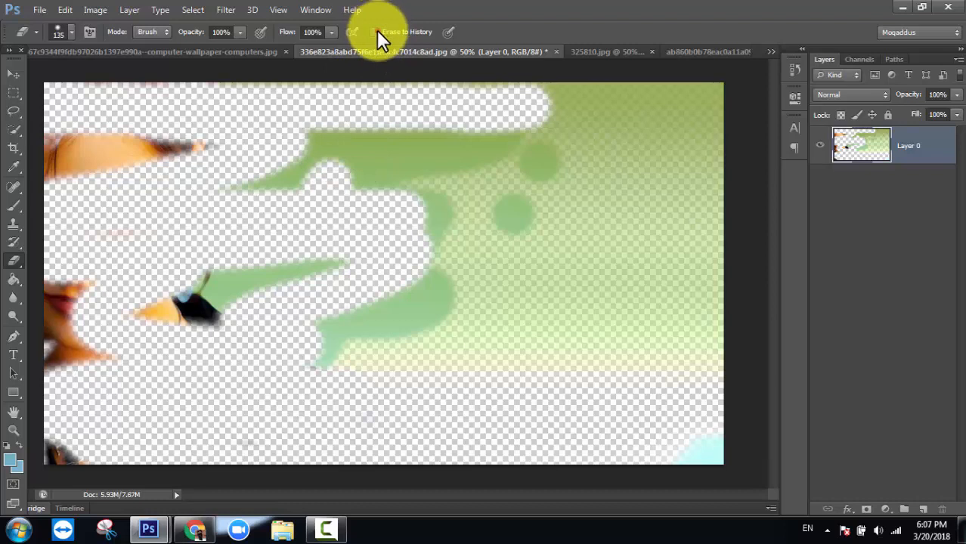
{"action": "mouse_move", "coordinate": [570, 139]}
{"action": "left_mouse_down"}
{"action": "mouse_move", "coordinate": [64, 198]}
{"action": "mouse_move", "coordinate": [26, 291]}
{"action": "mouse_move", "coordinate": [369, 345]}
{"action": "mouse_move", "coordinate": [228, 210]}
{"action": "mouse_move", "coordinate": [8, 216]}
{"action": "mouse_move", "coordinate": [123, 272]}
{"action": "mouse_move", "coordinate": [15, 182]}
{"action": "mouse_move", "coordinate": [106, 132]}
{"action": "mouse_move", "coordinate": [97, 129]}
{"action": "mouse_move", "coordinate": [189, 96]}
{"action": "mouse_move", "coordinate": [215, 134]}
{"action": "mouse_move", "coordinate": [222, 96]}
{"action": "mouse_move", "coordinate": [226, 155]}
{"action": "mouse_move", "coordinate": [194, 248]}
{"action": "mouse_move", "coordinate": [328, 453]}
{"action": "mouse_move", "coordinate": [18, 460]}
{"action": "mouse_move", "coordinate": [162, 446]}
{"action": "mouse_move", "coordinate": [198, 371]}
{"action": "mouse_move", "coordinate": [61, 427]}
{"action": "mouse_move", "coordinate": [161, 395]}
{"action": "mouse_move", "coordinate": [31, 259]}
{"action": "mouse_move", "coordinate": [43, 108]}
{"action": "mouse_move", "coordinate": [152, 90]}
{"action": "mouse_move", "coordinate": [210, 101]}
{"action": "mouse_move", "coordinate": [169, 297]}
{"action": "mouse_move", "coordinate": [259, 416]}
{"action": "mouse_move", "coordinate": [287, 387]}
{"action": "mouse_move", "coordinate": [362, 418]}
{"action": "mouse_move", "coordinate": [377, 453]}
{"action": "mouse_move", "coordinate": [328, 464]}
{"action": "mouse_move", "coordinate": [313, 431]}
{"action": "mouse_move", "coordinate": [222, 438]}
{"action": "mouse_move", "coordinate": [129, 371]}
{"action": "mouse_move", "coordinate": [60, 155]}
{"action": "mouse_move", "coordinate": [43, 248]}
{"action": "left_mouse_up"}
{"action": "left_click", "coordinate": [235, 32]}
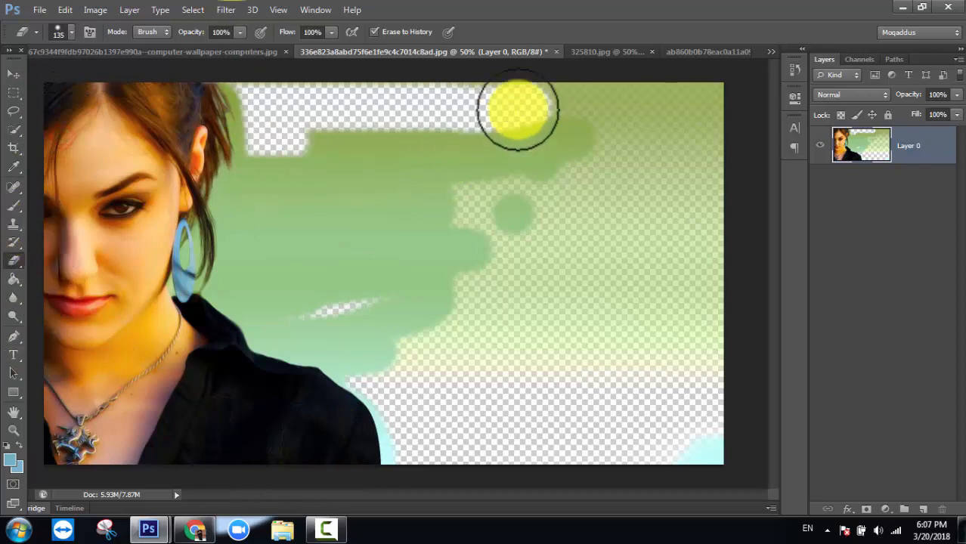
{"action": "left_click_drag", "start_coordinate": [520, 109], "coordinate": [519, 163]}
- Turn off Erase to History and erase the green backdrop around the woman down to transparency
{"action": "left_click", "coordinate": [374, 32]}
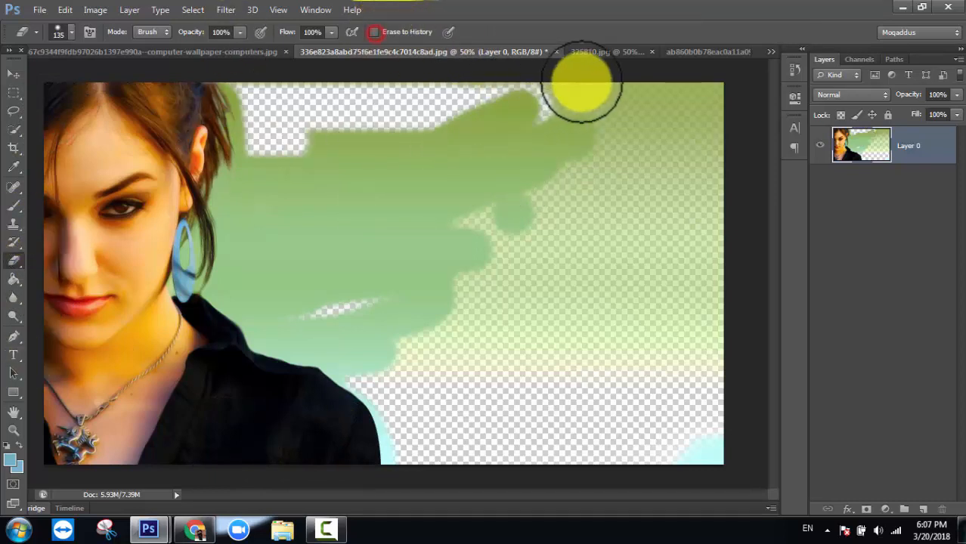
{"action": "mouse_move", "coordinate": [578, 85]}
{"action": "left_mouse_down"}
{"action": "mouse_move", "coordinate": [571, 97]}
{"action": "mouse_move", "coordinate": [599, 99]}
{"action": "left_mouse_up"}
{"action": "mouse_move", "coordinate": [263, 87]}
{"action": "left_mouse_down"}
{"action": "mouse_move", "coordinate": [249, 109]}
{"action": "mouse_move", "coordinate": [257, 159]}
{"action": "mouse_move", "coordinate": [238, 284]}
{"action": "mouse_move", "coordinate": [253, 315]}
{"action": "mouse_move", "coordinate": [301, 332]}
{"action": "mouse_move", "coordinate": [389, 397]}
{"action": "mouse_move", "coordinate": [406, 339]}
{"action": "mouse_move", "coordinate": [491, 264]}
{"action": "mouse_move", "coordinate": [462, 288]}
{"action": "mouse_move", "coordinate": [425, 277]}
{"action": "mouse_move", "coordinate": [406, 209]}
{"action": "mouse_move", "coordinate": [329, 203]}
{"action": "mouse_move", "coordinate": [321, 149]}
{"action": "mouse_move", "coordinate": [348, 161]}
{"action": "mouse_move", "coordinate": [353, 222]}
{"action": "mouse_move", "coordinate": [491, 209]}
{"action": "mouse_move", "coordinate": [431, 232]}
{"action": "mouse_move", "coordinate": [580, 138]}
{"action": "mouse_move", "coordinate": [569, 105]}
{"action": "mouse_move", "coordinate": [823, 88]}
{"action": "mouse_move", "coordinate": [689, 152]}
{"action": "mouse_move", "coordinate": [481, 193]}
{"action": "mouse_move", "coordinate": [637, 176]}
{"action": "mouse_move", "coordinate": [458, 290]}
{"action": "mouse_move", "coordinate": [520, 353]}
{"action": "mouse_move", "coordinate": [490, 371]}
{"action": "mouse_move", "coordinate": [507, 435]}
{"action": "mouse_move", "coordinate": [559, 400]}
{"action": "mouse_move", "coordinate": [673, 431]}
{"action": "mouse_move", "coordinate": [705, 292]}
{"action": "mouse_move", "coordinate": [707, 223]}
{"action": "mouse_move", "coordinate": [508, 440]}
{"action": "mouse_move", "coordinate": [706, 462]}
{"action": "mouse_move", "coordinate": [750, 381]}
{"action": "left_mouse_up"}
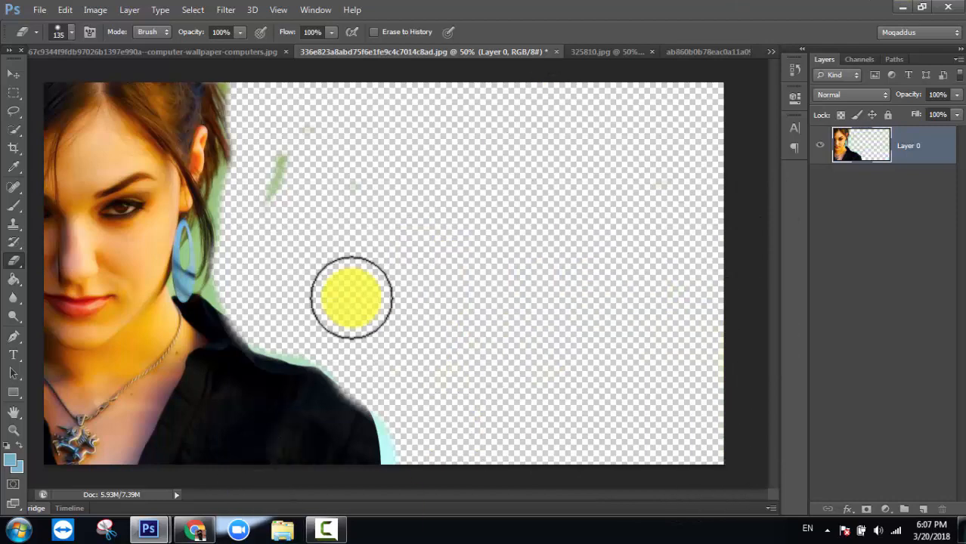
- Bring up the 41426.jpg flower image and copy it into the portrait document as a new layer
{"action": "mouse_move", "coordinate": [138, 538]}
{"action": "left_click", "coordinate": [260, 495]}
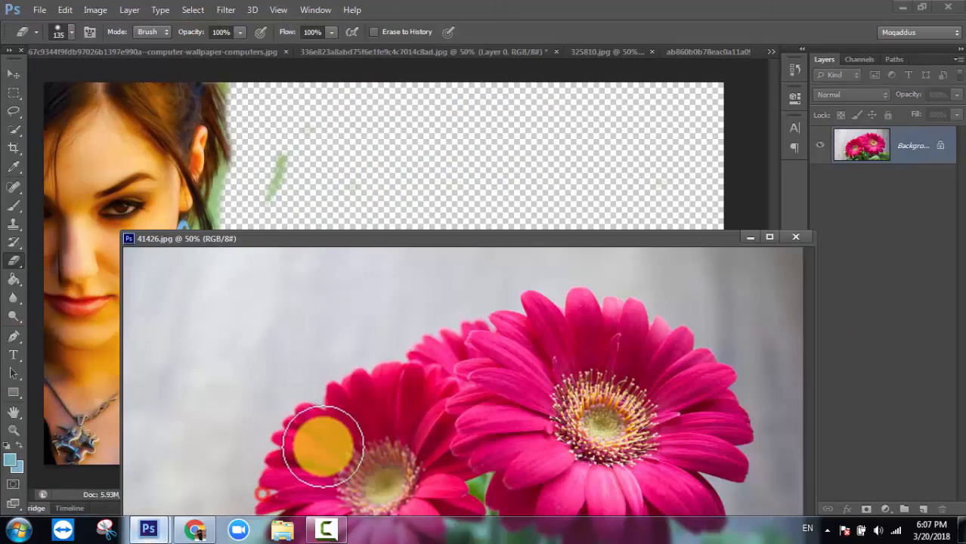
{"action": "left_click_drag", "start_coordinate": [730, 176], "coordinate": [643, 187]}
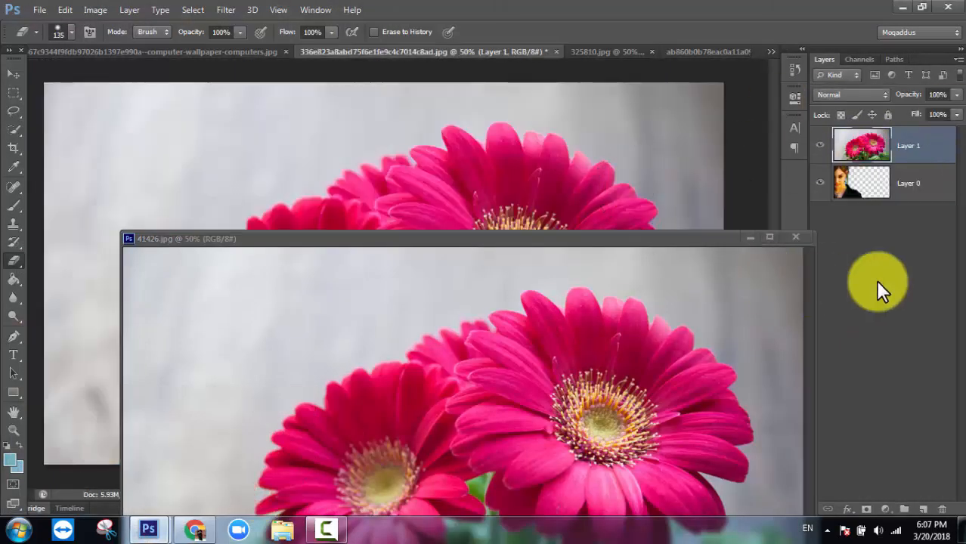
- Minimize the flower image's floating window and move the flower layer beneath the portrait layer
{"action": "left_click", "coordinate": [751, 238]}
{"action": "left_click_drag", "start_coordinate": [905, 157], "coordinate": [877, 201]}
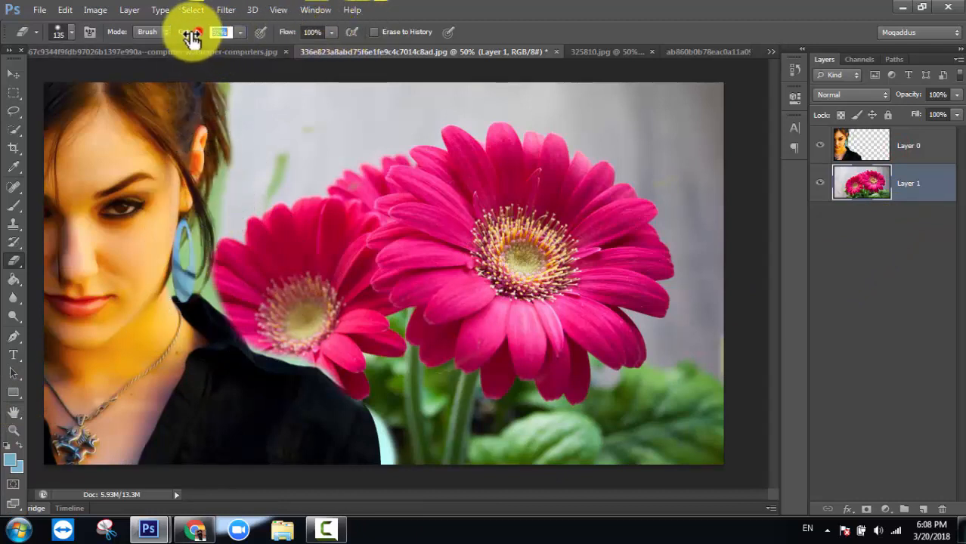
- Set the eraser to 57% opacity and 64% flow and try a stroke beside the woman's hair on the flower layer
{"action": "left_click_drag", "start_coordinate": [173, 41], "coordinate": [168, 40]}
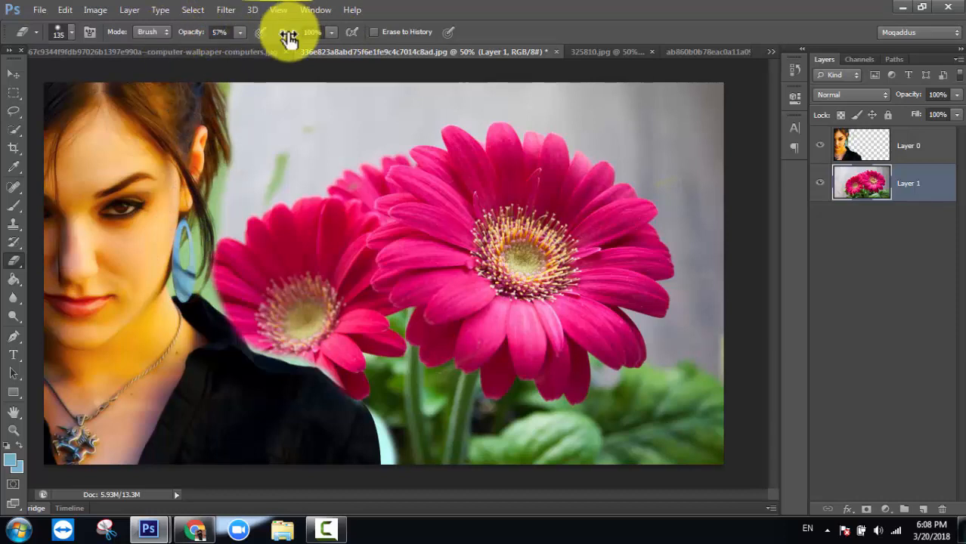
{"action": "left_click_drag", "start_coordinate": [237, 91], "coordinate": [226, 194]}
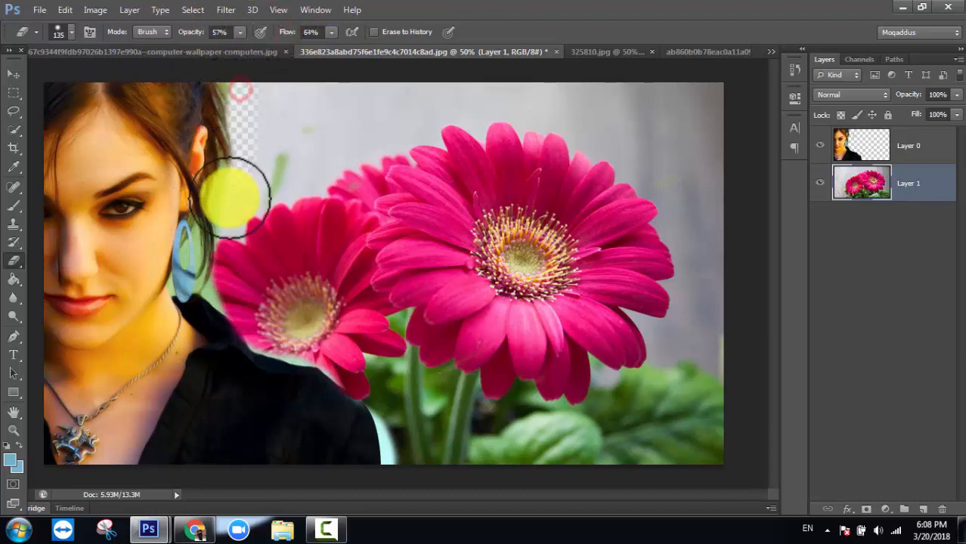
- Activate the portrait layer, erase along the hair edge, and set the eraser to 46% opacity and 51% flow, undoing the last trial stroke
{"action": "left_click", "coordinate": [904, 153]}
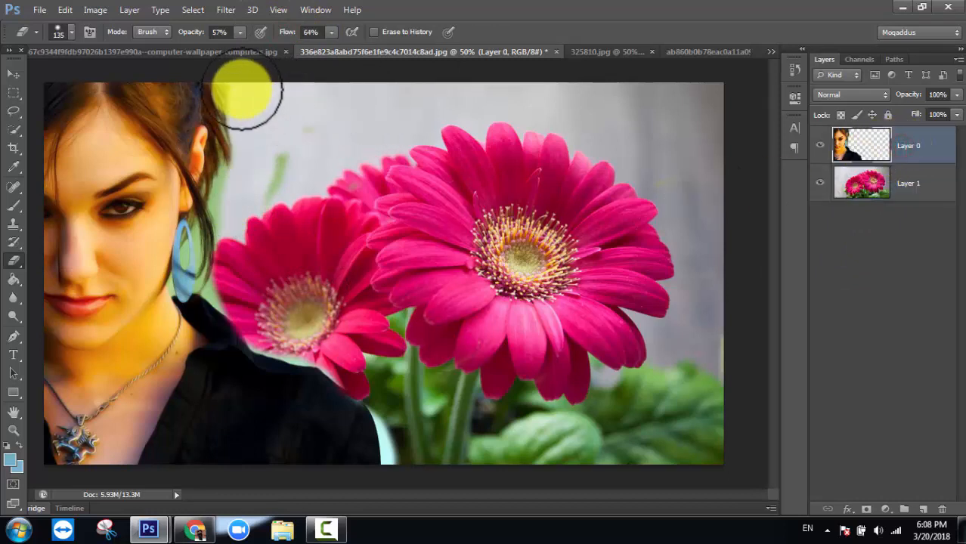
{"action": "mouse_move", "coordinate": [229, 86]}
{"action": "left_mouse_down"}
{"action": "mouse_move", "coordinate": [235, 125]}
{"action": "mouse_move", "coordinate": [214, 214]}
{"action": "mouse_move", "coordinate": [323, 219]}
{"action": "left_mouse_up"}
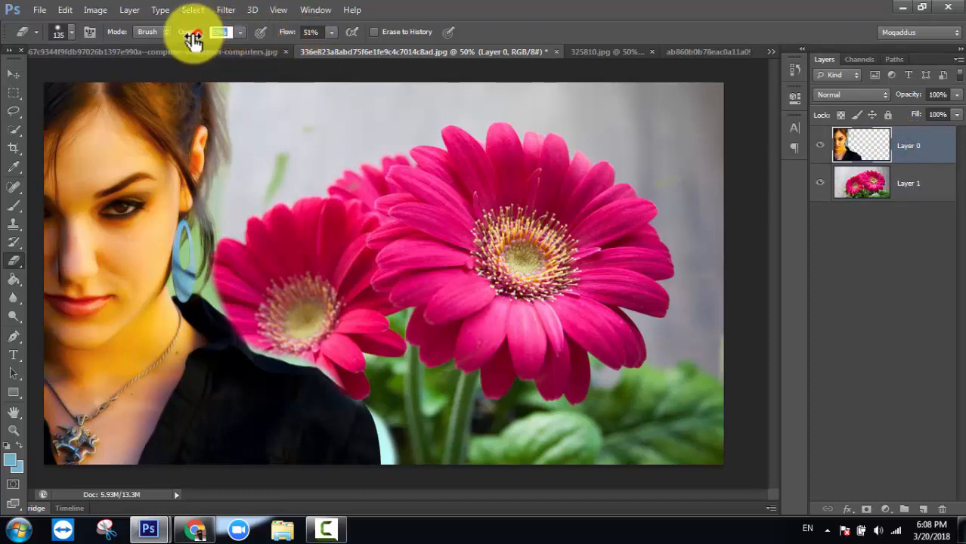
{"action": "left_click_drag", "start_coordinate": [190, 39], "coordinate": [188, 40]}
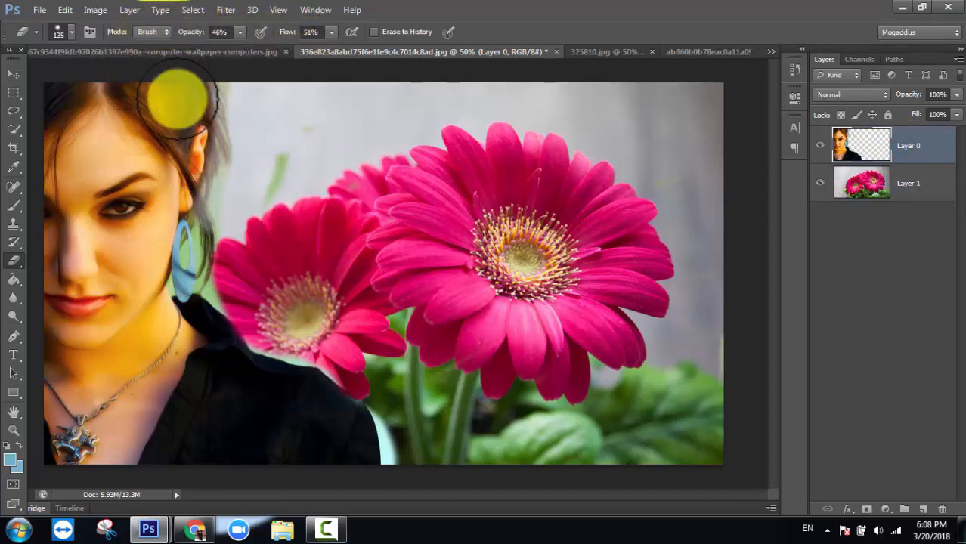
{"action": "key", "text": "ctrl+z"}
- Partially erase the green remnants and the woman's hair, shoulder and jacket edges to blend the portrait into the flower background
{"action": "mouse_move", "coordinate": [283, 131]}
{"action": "left_mouse_down"}
{"action": "mouse_move", "coordinate": [274, 190]}
{"action": "mouse_move", "coordinate": [249, 164]}
{"action": "mouse_move", "coordinate": [248, 82]}
{"action": "mouse_move", "coordinate": [218, 228]}
{"action": "mouse_move", "coordinate": [194, 290]}
{"action": "mouse_move", "coordinate": [290, 331]}
{"action": "mouse_move", "coordinate": [339, 383]}
{"action": "mouse_move", "coordinate": [440, 428]}
{"action": "left_mouse_up"}
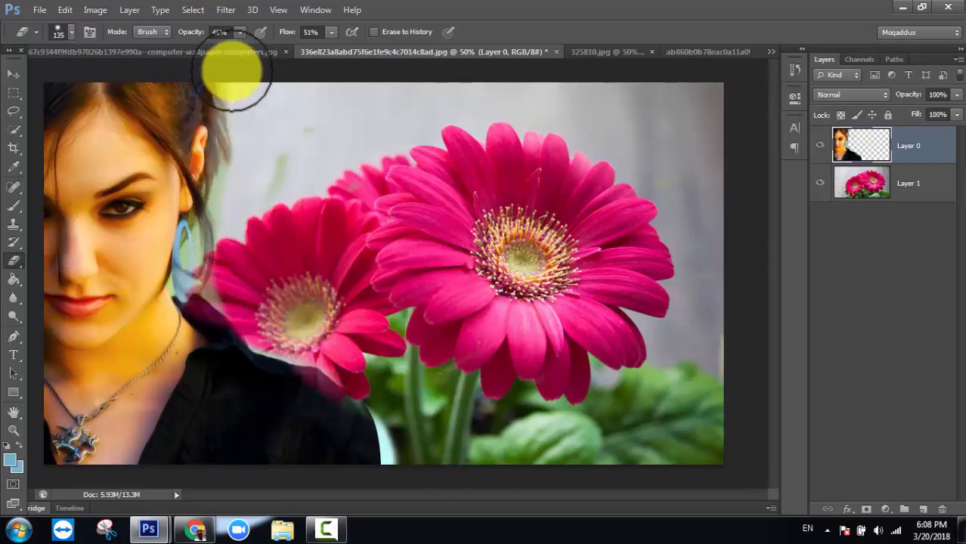
{"action": "mouse_move", "coordinate": [226, 85]}
{"action": "left_mouse_down"}
{"action": "mouse_move", "coordinate": [243, 231]}
{"action": "mouse_move", "coordinate": [242, 86]}
{"action": "left_mouse_up"}
{"action": "left_click_drag", "start_coordinate": [224, 149], "coordinate": [222, 203]}
{"action": "mouse_move", "coordinate": [290, 168]}
{"action": "left_mouse_down"}
{"action": "mouse_move", "coordinate": [221, 206]}
{"action": "mouse_move", "coordinate": [217, 194]}
{"action": "mouse_move", "coordinate": [203, 246]}
{"action": "left_mouse_up"}
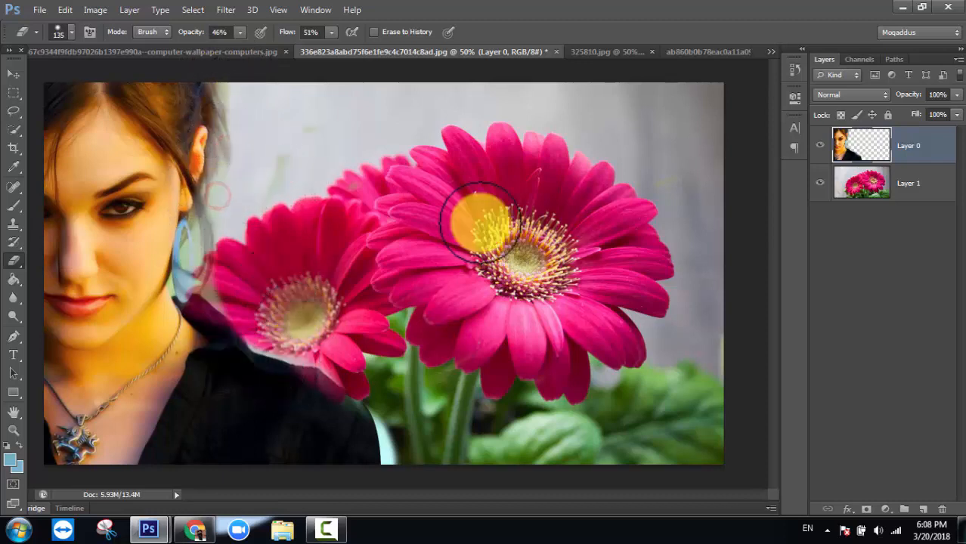
{"action": "mouse_move", "coordinate": [198, 318]}
{"action": "left_mouse_down"}
{"action": "mouse_move", "coordinate": [215, 313]}
{"action": "mouse_move", "coordinate": [401, 469]}
{"action": "mouse_move", "coordinate": [291, 324]}
{"action": "mouse_move", "coordinate": [261, 311]}
{"action": "mouse_move", "coordinate": [399, 460]}
{"action": "mouse_move", "coordinate": [377, 371]}
{"action": "mouse_move", "coordinate": [242, 298]}
{"action": "mouse_move", "coordinate": [215, 236]}
{"action": "mouse_move", "coordinate": [233, 112]}
{"action": "mouse_move", "coordinate": [194, 86]}
{"action": "mouse_move", "coordinate": [48, 65]}
{"action": "mouse_move", "coordinate": [6, 167]}
{"action": "mouse_move", "coordinate": [1, 470]}
{"action": "left_mouse_up"}
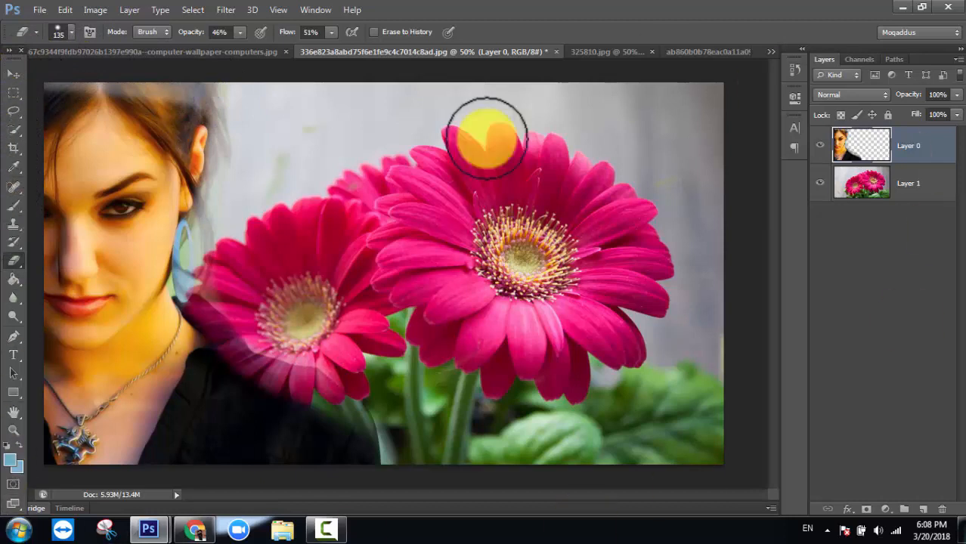